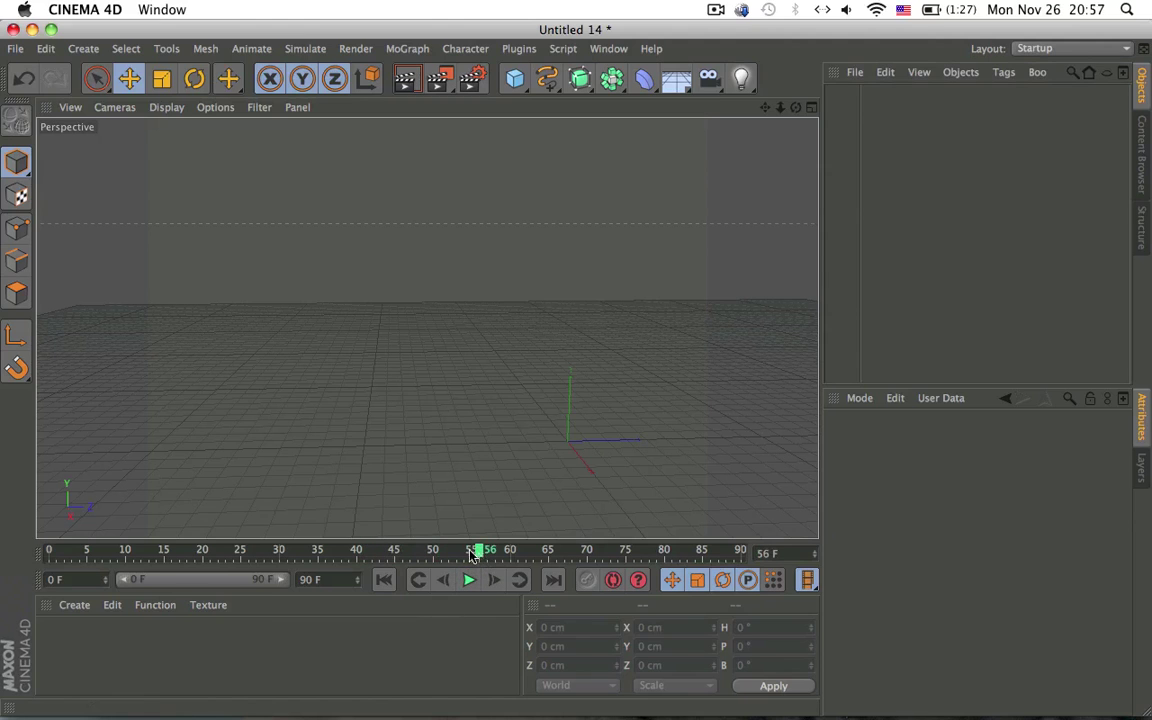
- Rewind to frame 0 and orbit to a higher, closer view of the empty scene
key(shift+f)
mouse_move(645, 323)
alt+mouse_down()
mouse_move(562, 357)
mouse_move(451, 251)
alt+mouse_up()
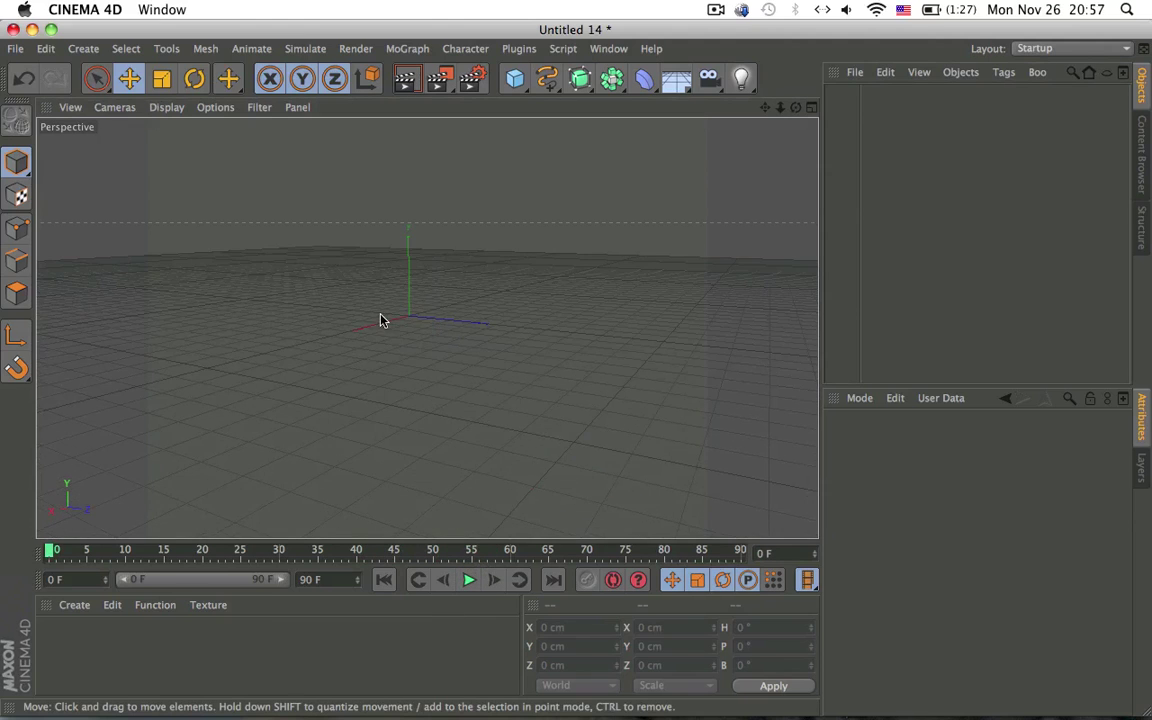
mouse_move(380, 320)
alt+mouse_down()
mouse_move(473, 329)
mouse_move(424, 406)
mouse_move(429, 422)
mouse_move(484, 365)
mouse_move(568, 332)
mouse_move(599, 365)
mouse_move(486, 399)
mouse_move(632, 470)
mouse_move(432, 408)
mouse_move(445, 391)
mouse_move(429, 373)
mouse_move(291, 355)
mouse_move(566, 368)
mouse_move(543, 353)
mouse_move(571, 360)
mouse_move(532, 373)
mouse_move(695, 380)
mouse_move(480, 390)
alt+mouse_up()
- Add a default cube and make it an editable polygon object
click(514, 78)
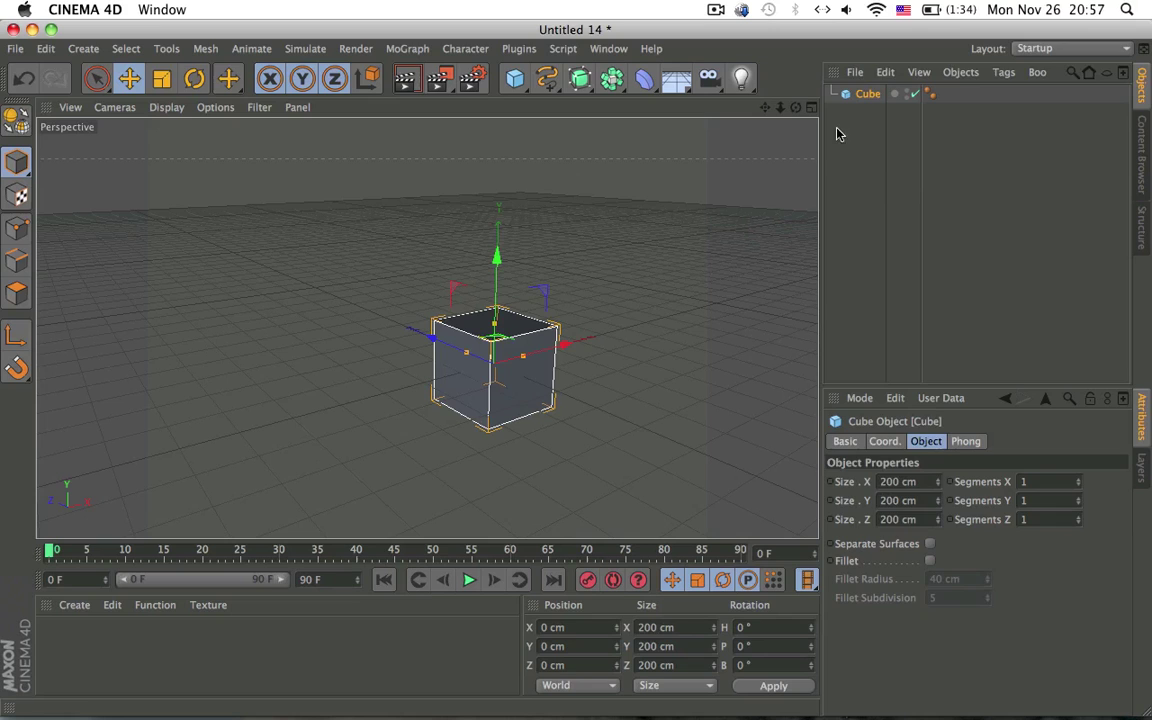
key(c)
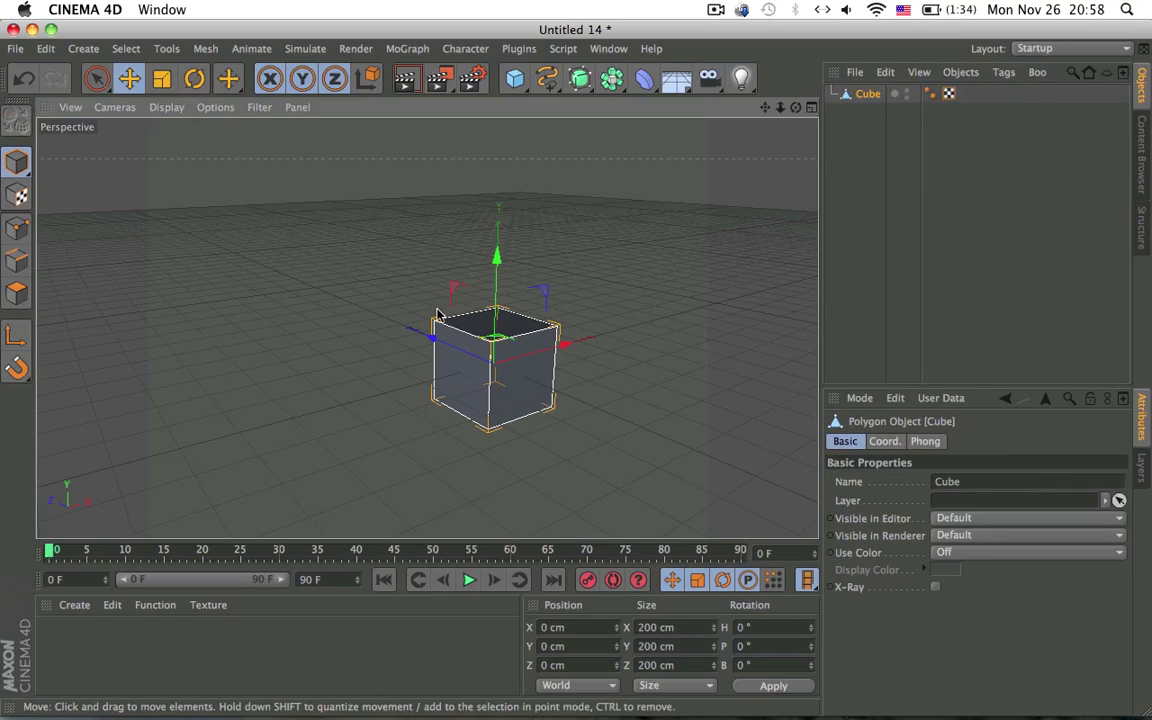
alt+drag(450, 322, 508, 386)
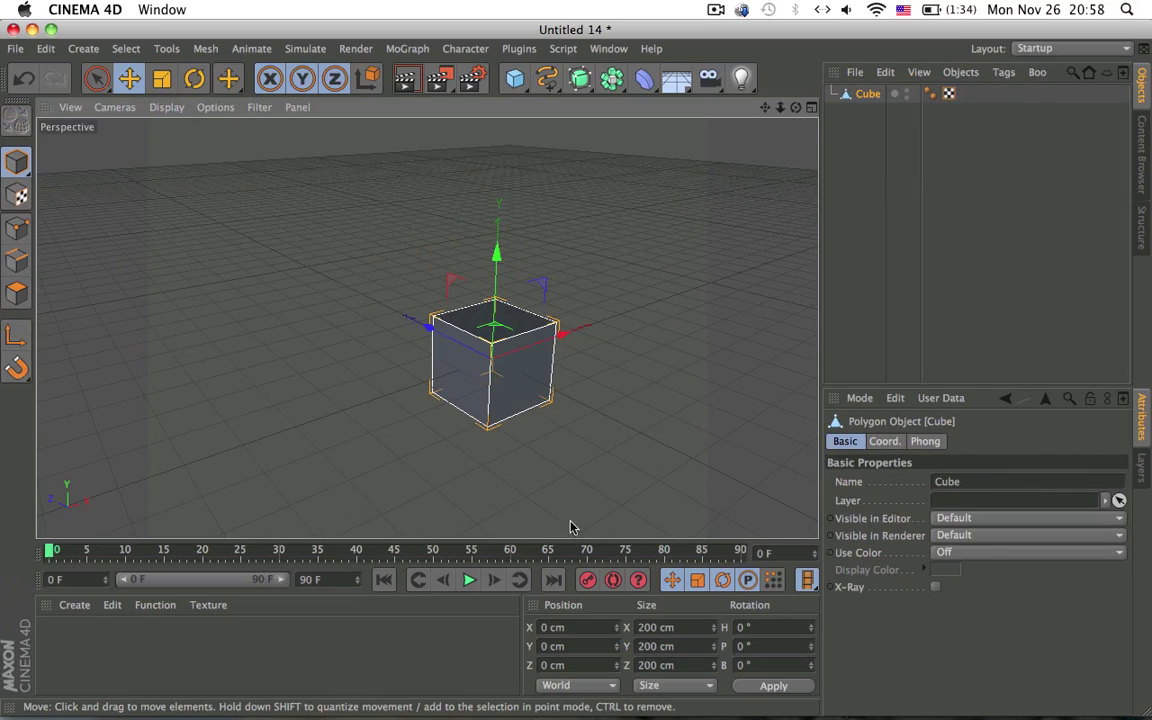
- At frame 27, raise the cube and push it back from the origin
click(255, 550)
mouse_move(483, 527)
alt+mouse_down()
mouse_move(457, 443)
mouse_move(584, 413)
alt+mouse_up()
mouse_move(565, 358)
mouse_down()
mouse_move(386, 226)
mouse_move(230, 240)
mouse_up()
mouse_move(293, 310)
alt+mouse_down()
mouse_move(226, 434)
mouse_move(518, 362)
alt+mouse_up()
key(ctrl+z)
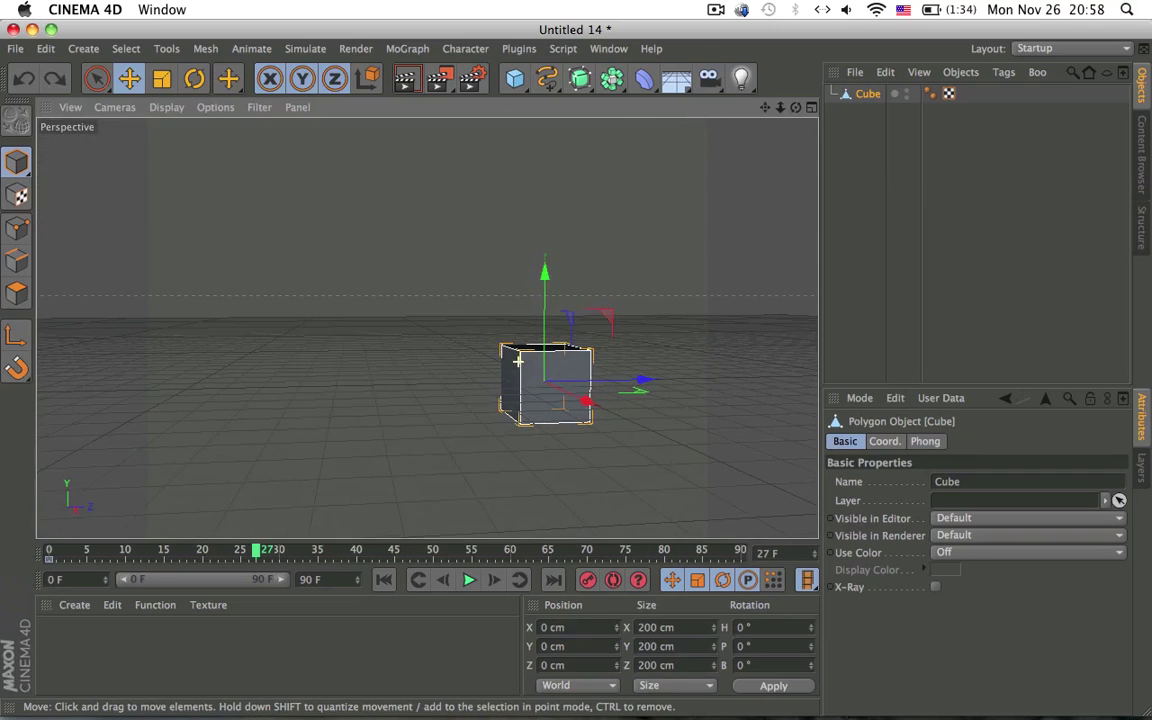
drag(636, 328, 406, 360)
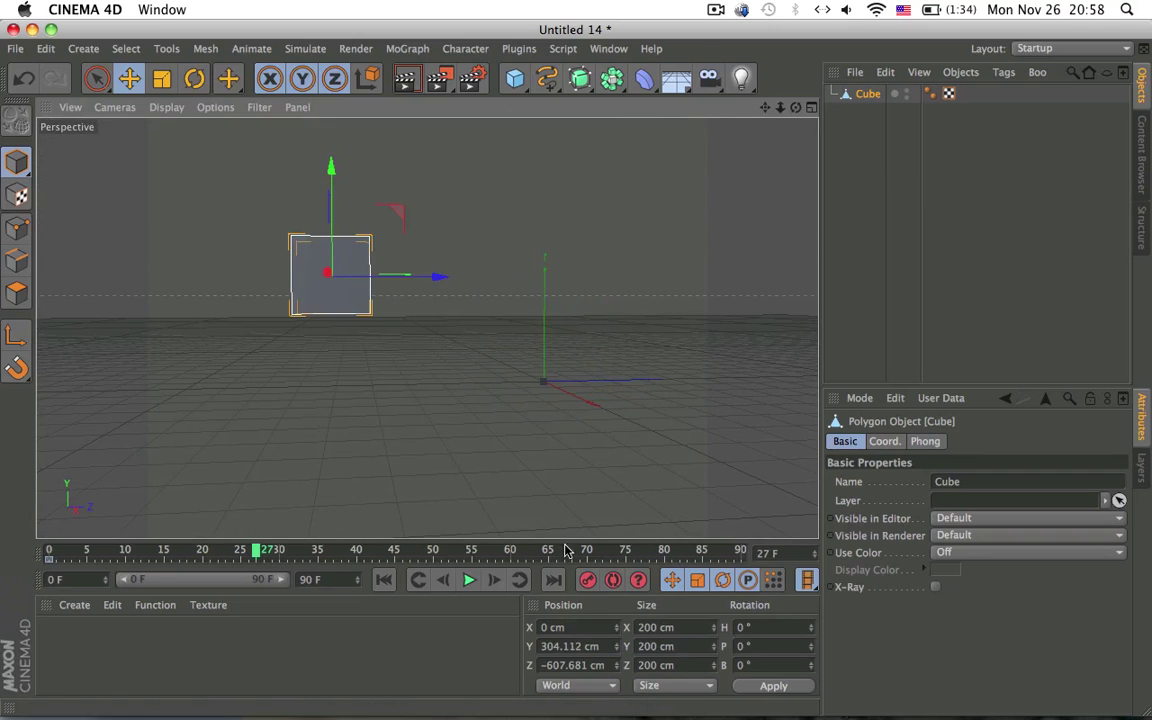
- Raise the cube further and push it farther back, undoing a stray sideways move
drag(257, 550, 72, 550)
click(380, 550)
drag(360, 535, 258, 537)
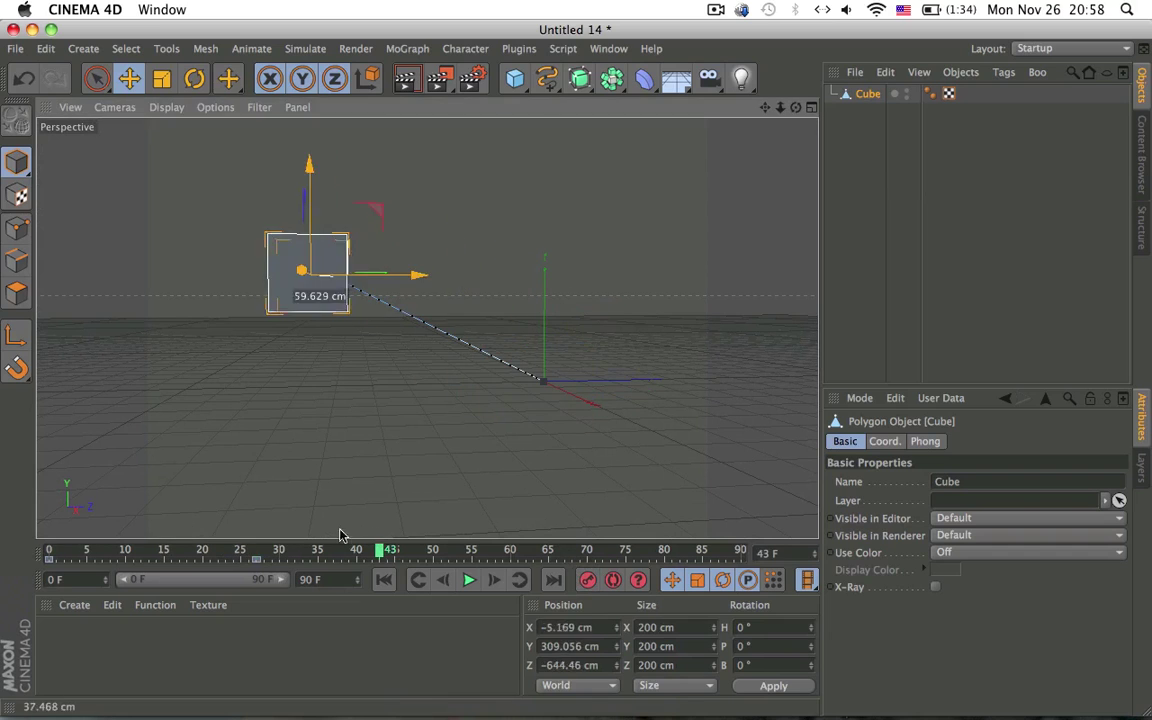
key(ctrl+z)
key(ctrl+z)
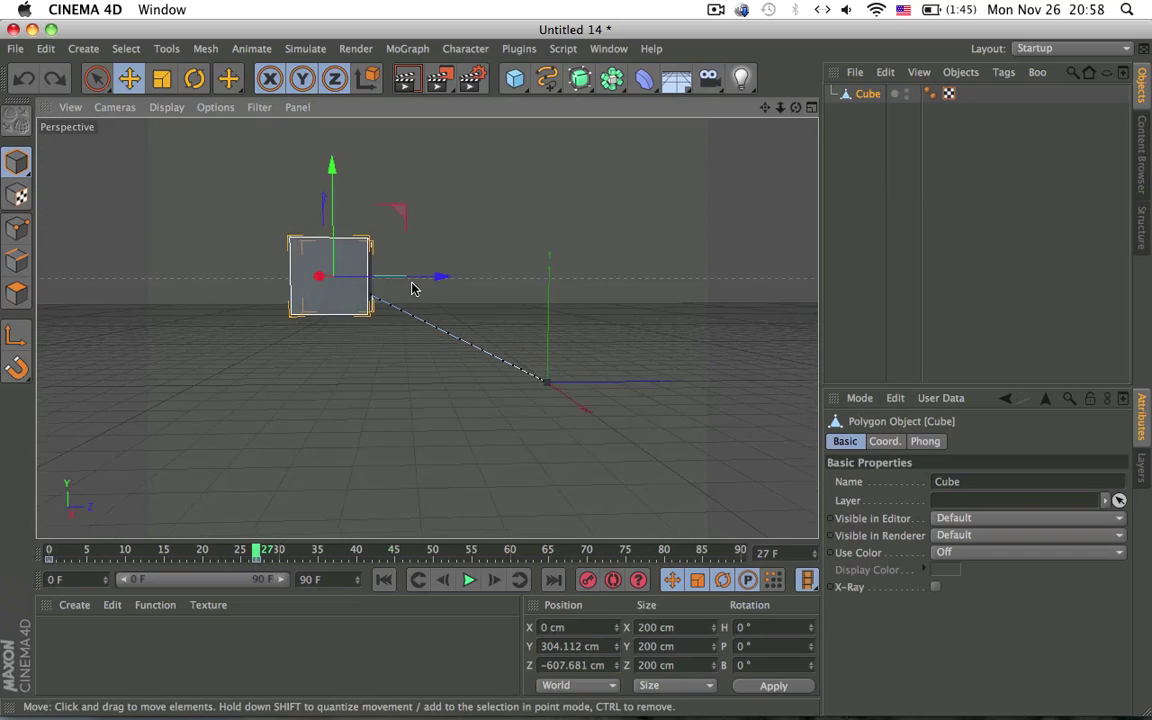
drag(400, 230, 357, 252)
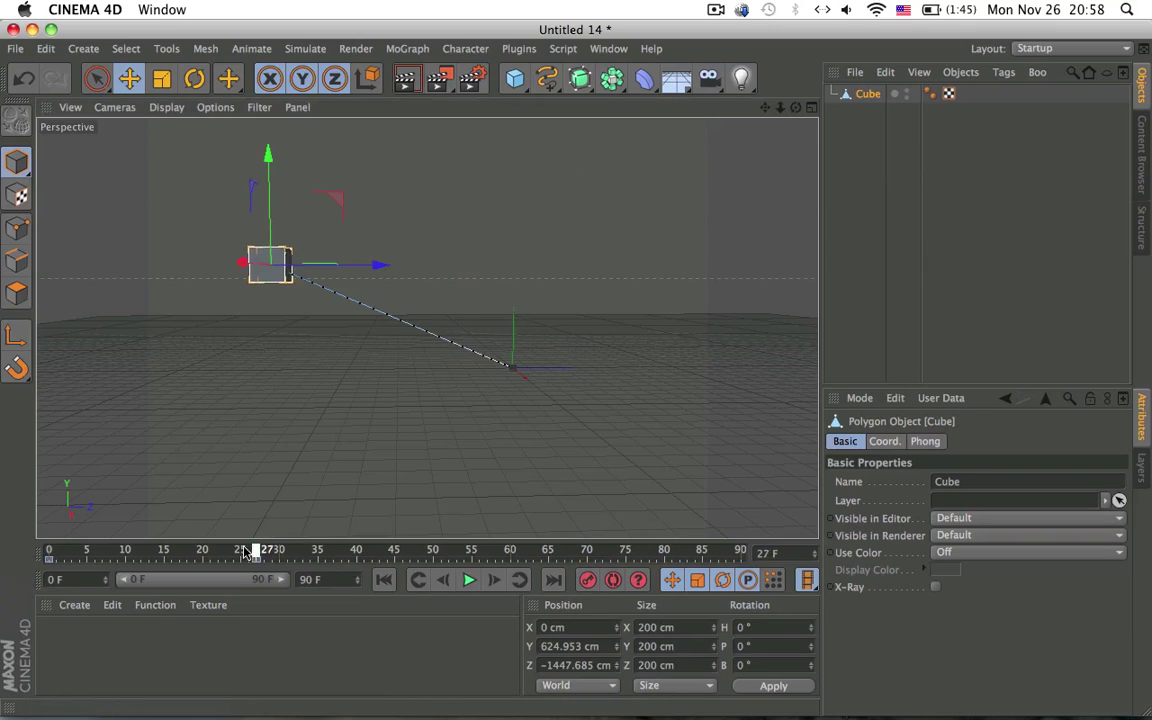
- Scrub the timeline and orbit to preview the cube along its motion path
drag(262, 550, 48, 548)
alt+middle_drag(426, 351, 373, 458)
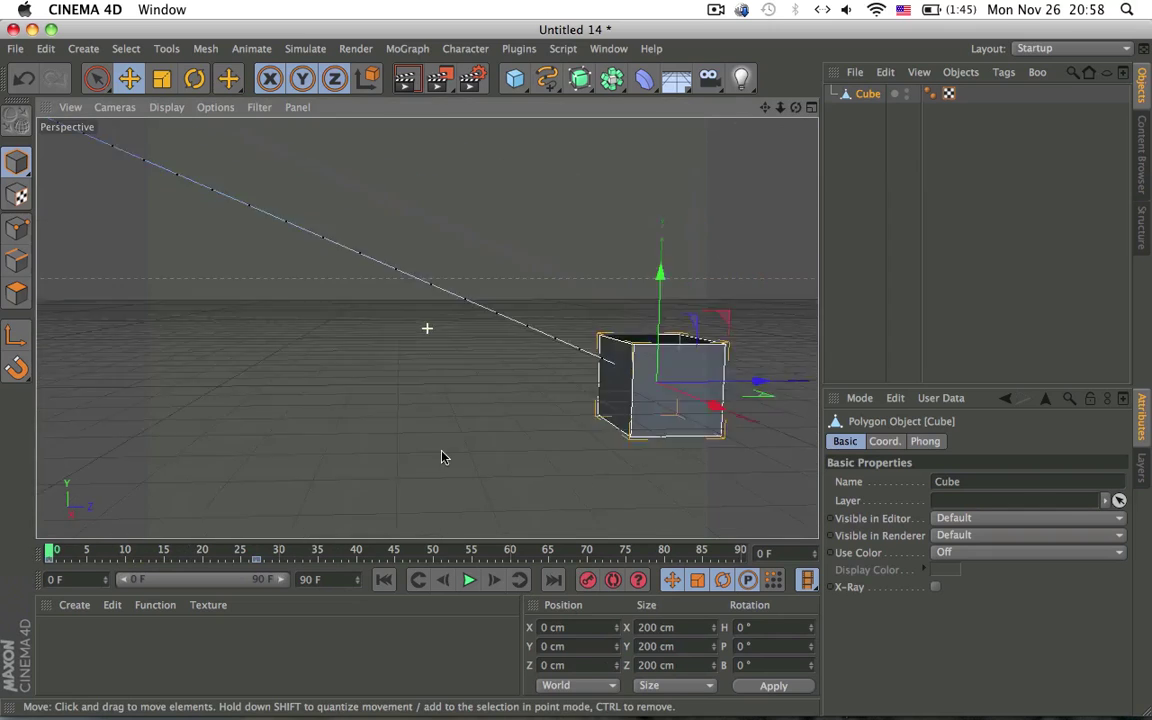
alt+drag(373, 458, 400, 457)
mouse_move(168, 287)
alt+mouse_down()
mouse_move(540, 408)
mouse_move(368, 509)
mouse_move(239, 419)
mouse_move(136, 481)
alt+mouse_up()
drag(57, 556, 192, 551)
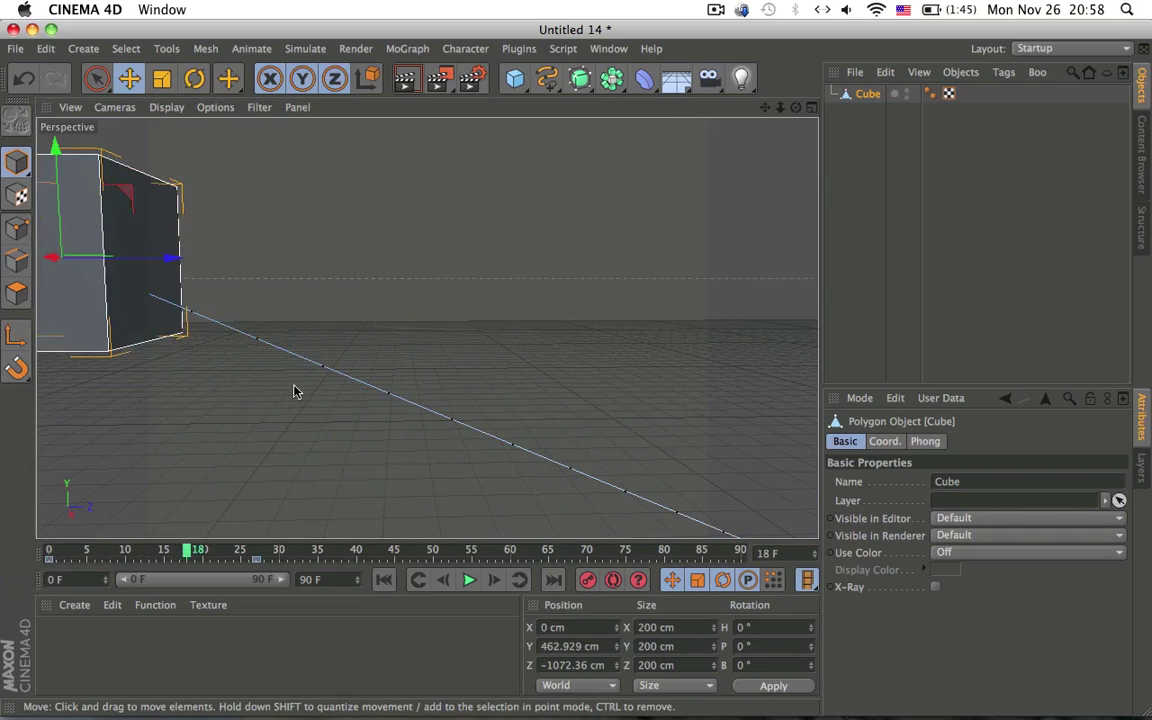
- Switch to the Animation layout, then enlarge the viewport and Timeline
key(o)
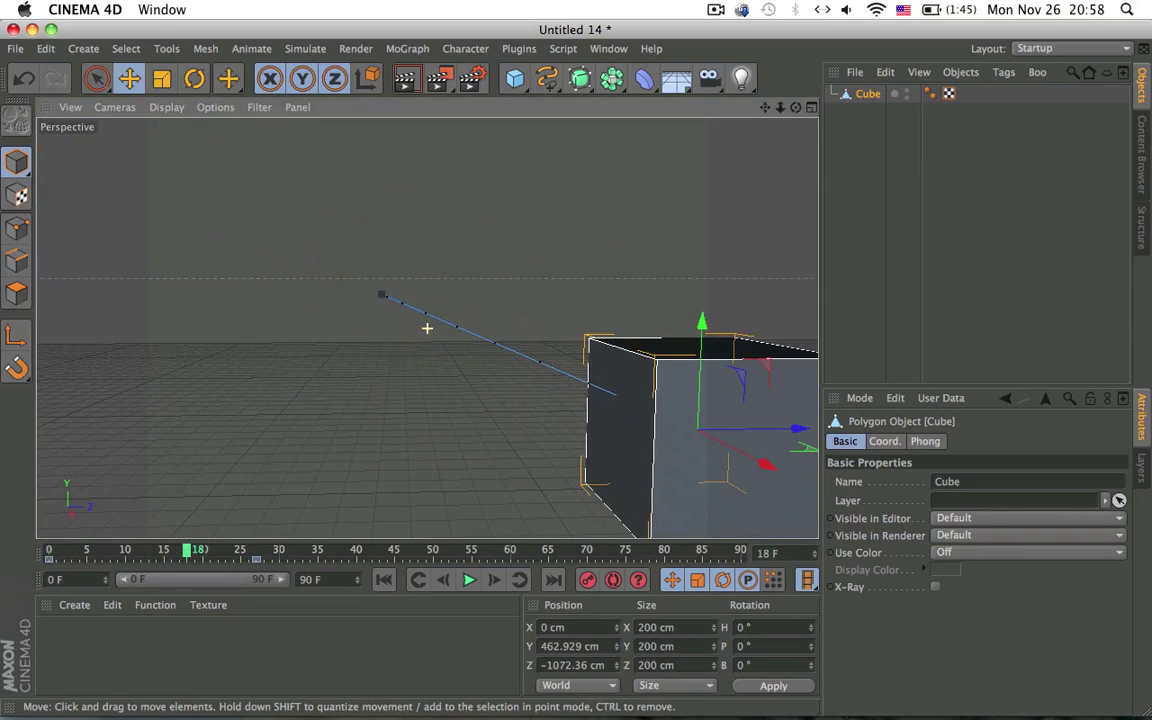
click(1063, 49)
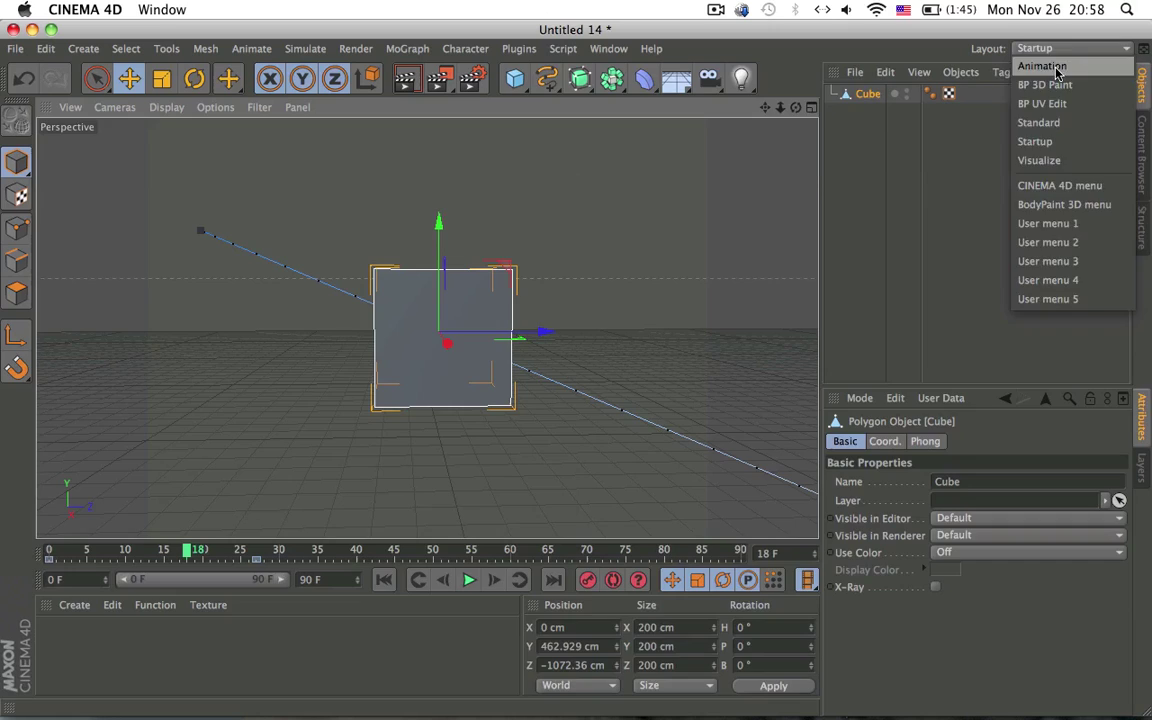
click(1042, 66)
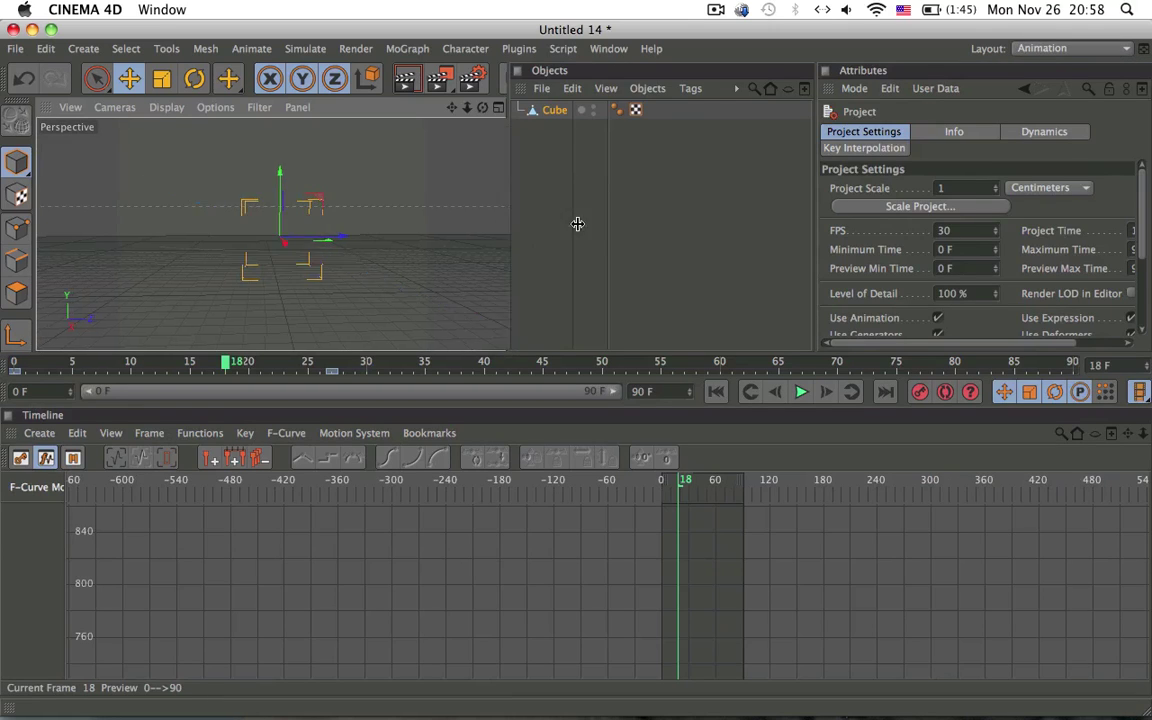
drag(829, 351, 843, 485)
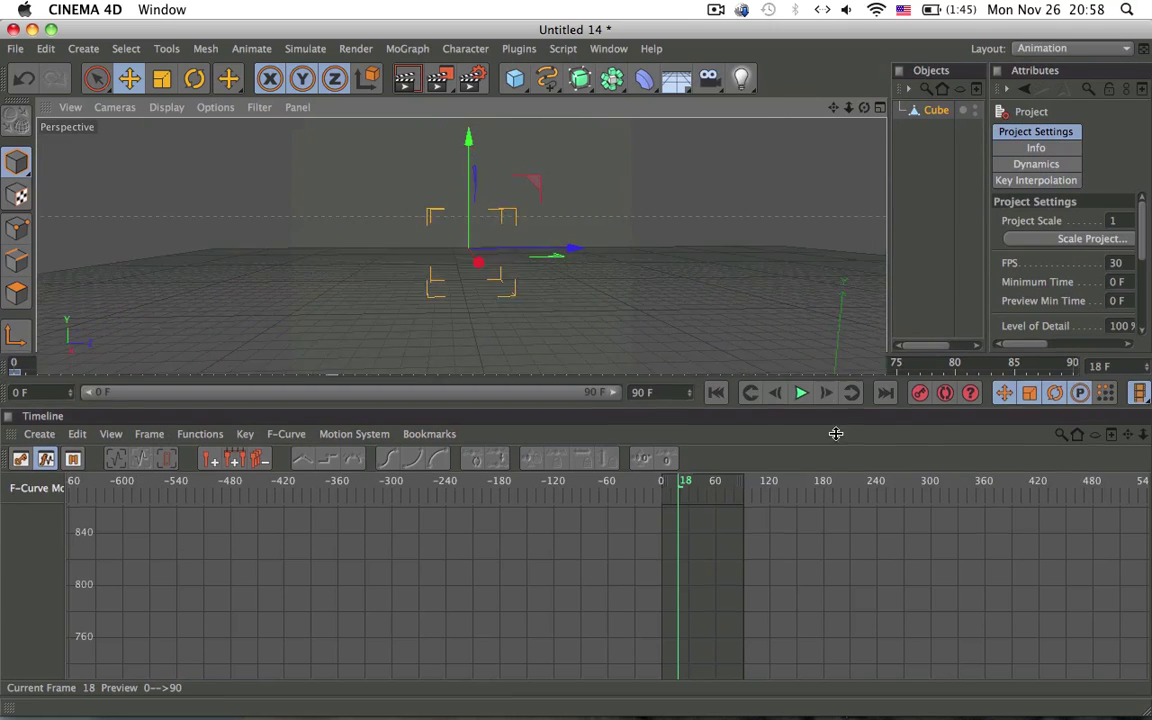
click(1048, 49)
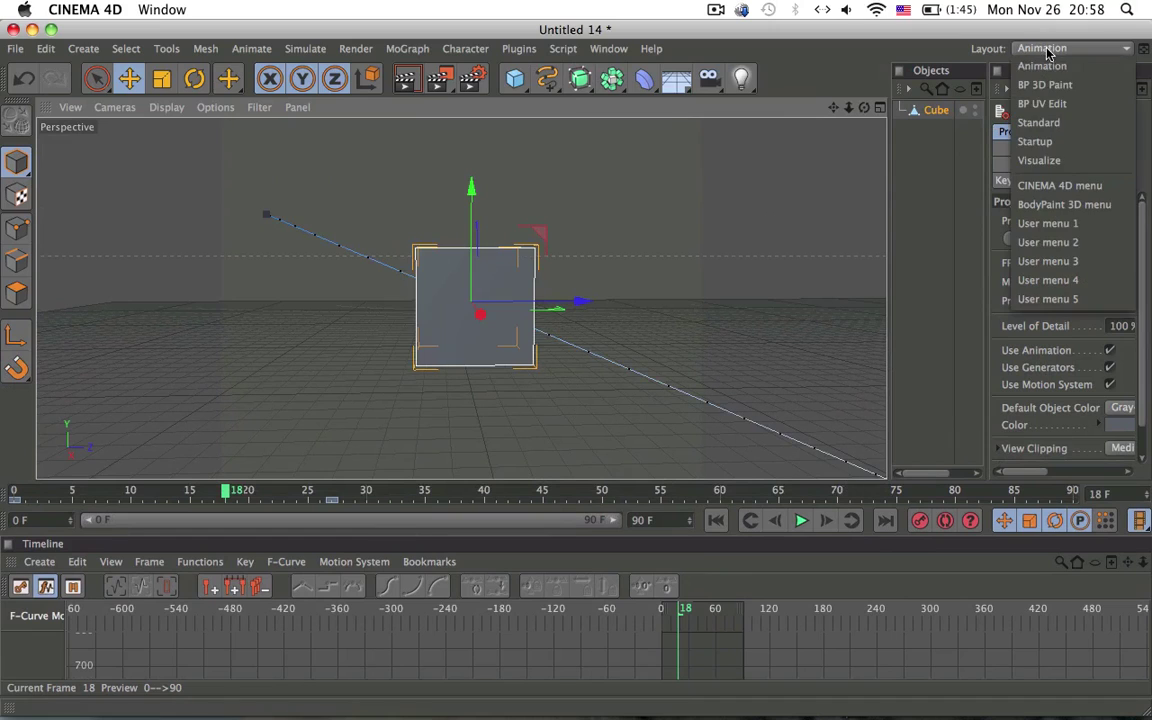
click(895, 249)
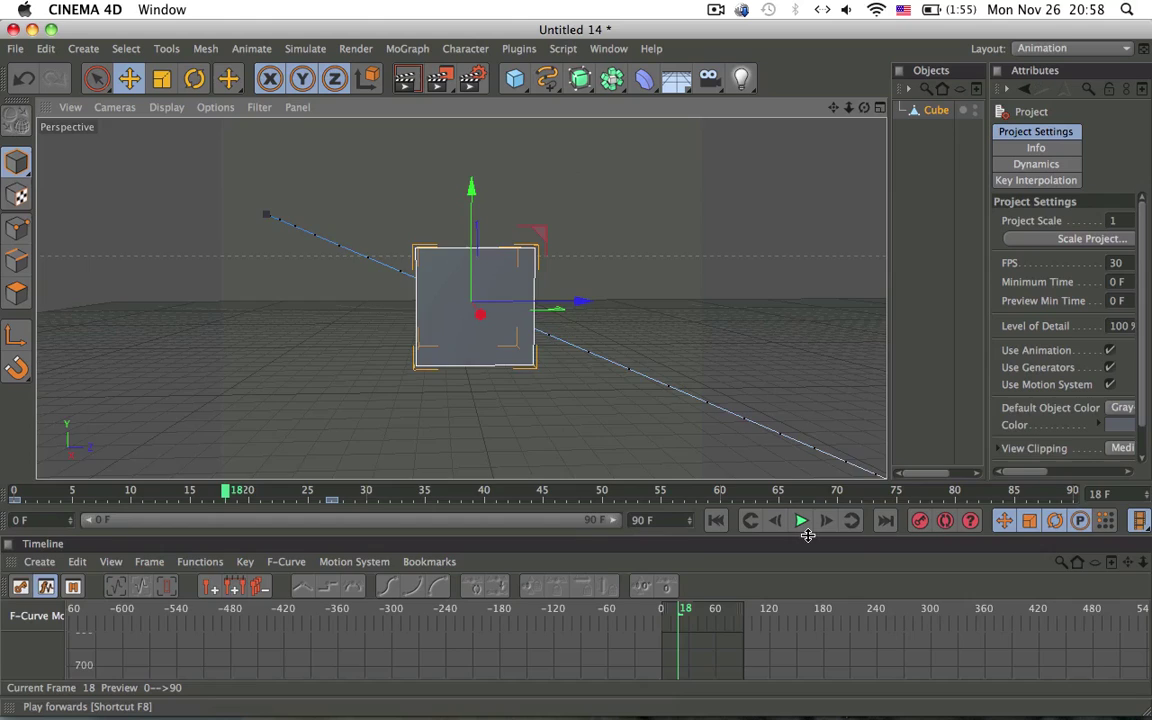
drag(807, 535, 806, 514)
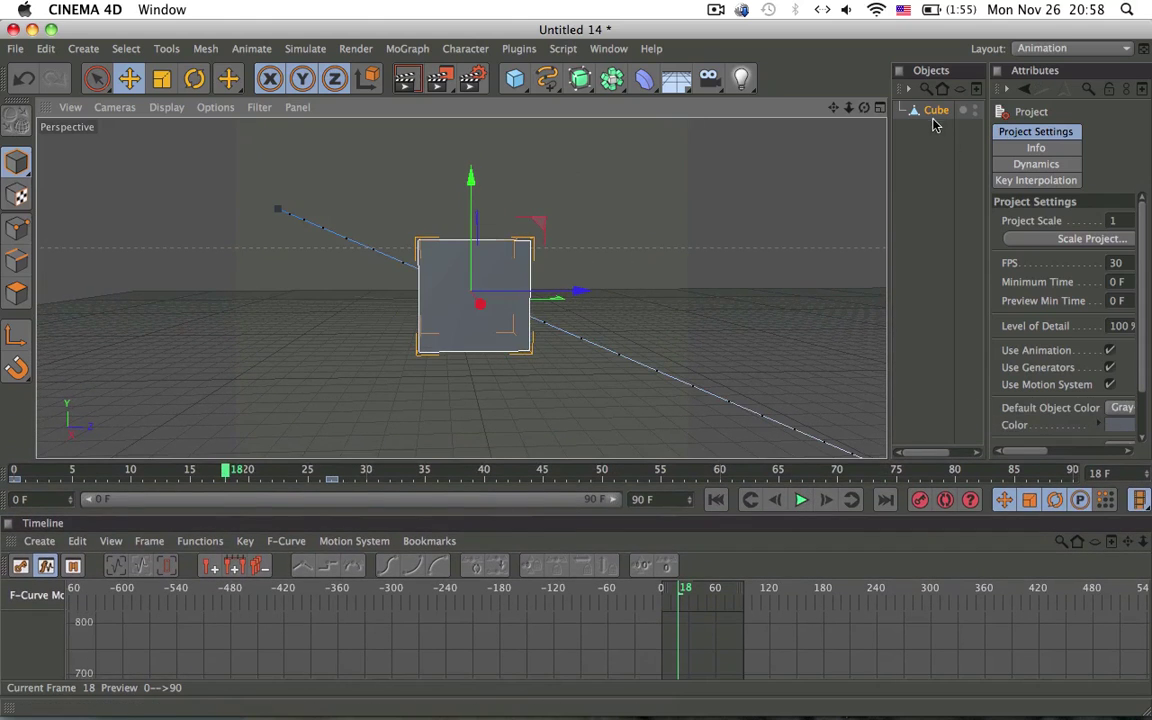
- Select the Cube and put the Timeline into key view
click(935, 112)
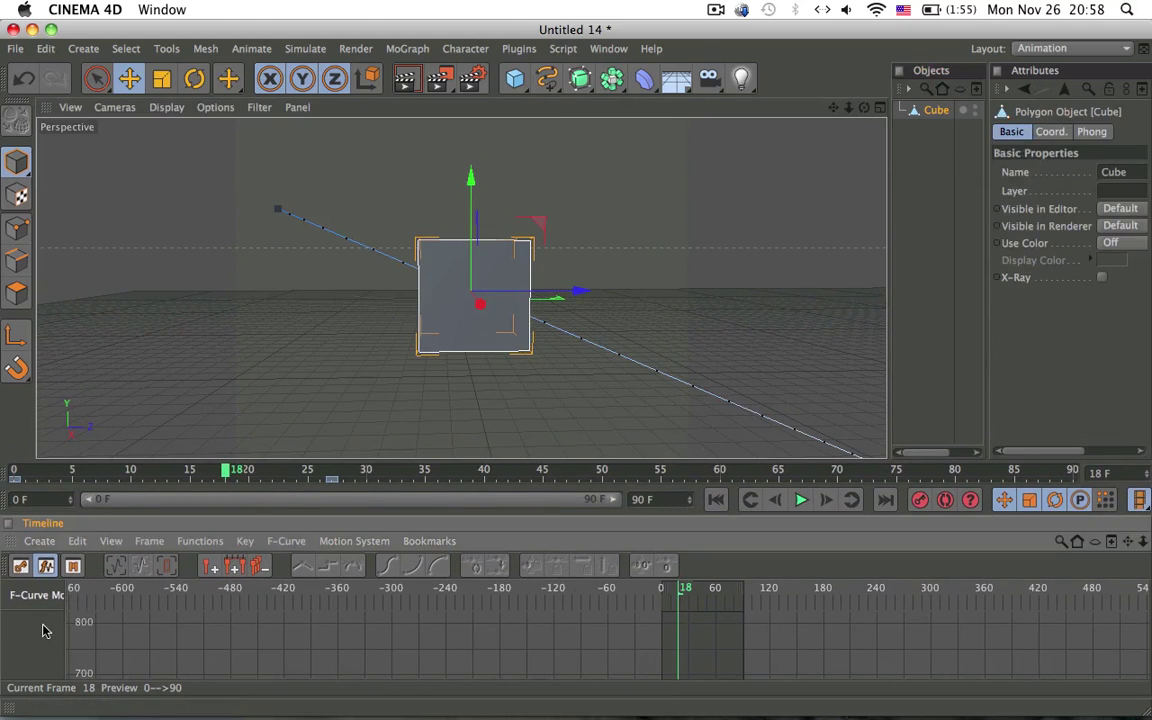
click(20, 566)
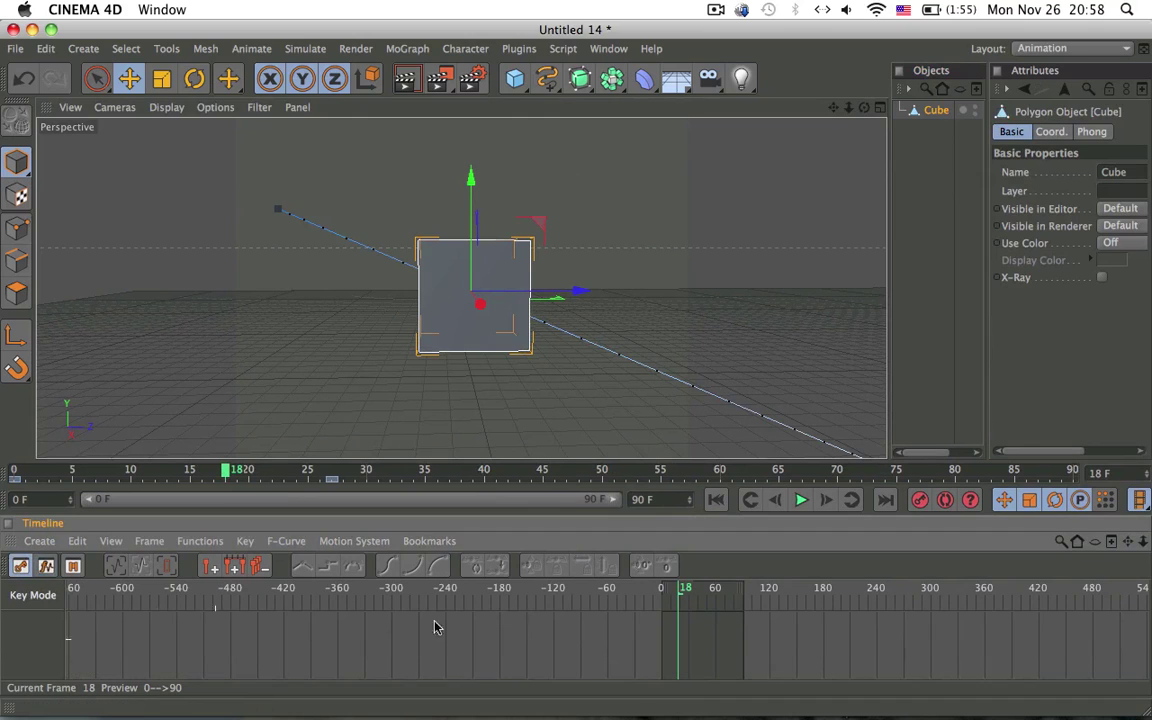
scroll(435, 627, up, 5)
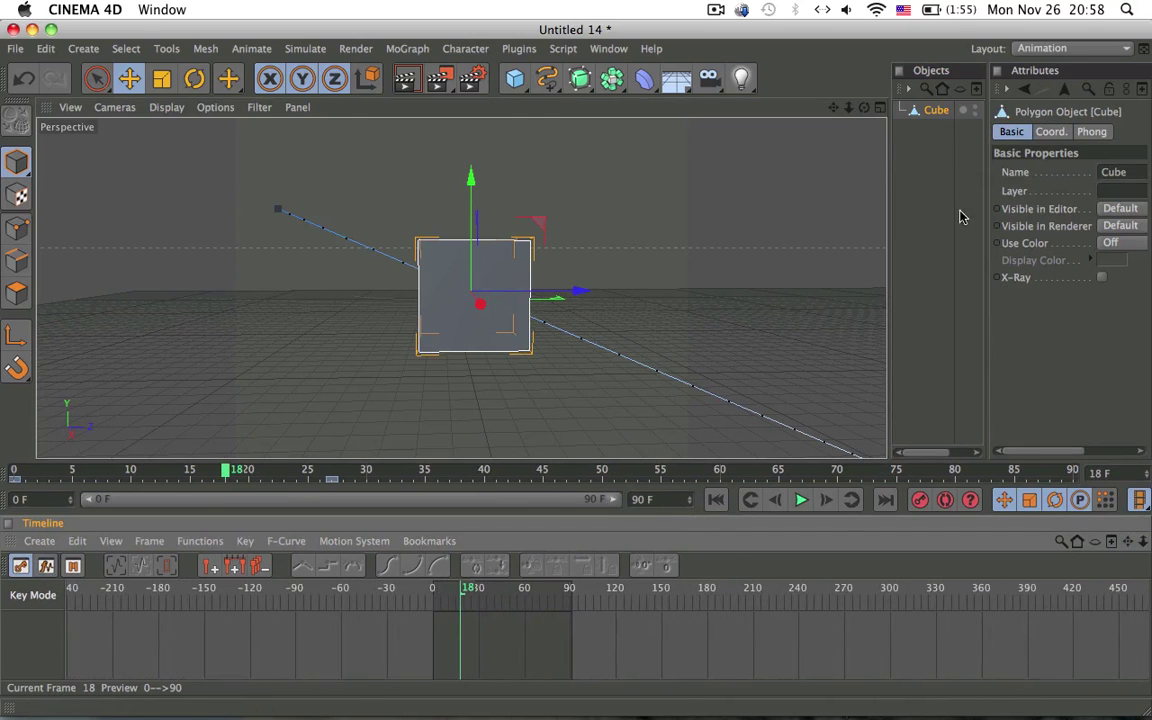
- Add the Cube's tracks to the Timeline and scroll its keys into view
drag(90, 585, 35, 636)
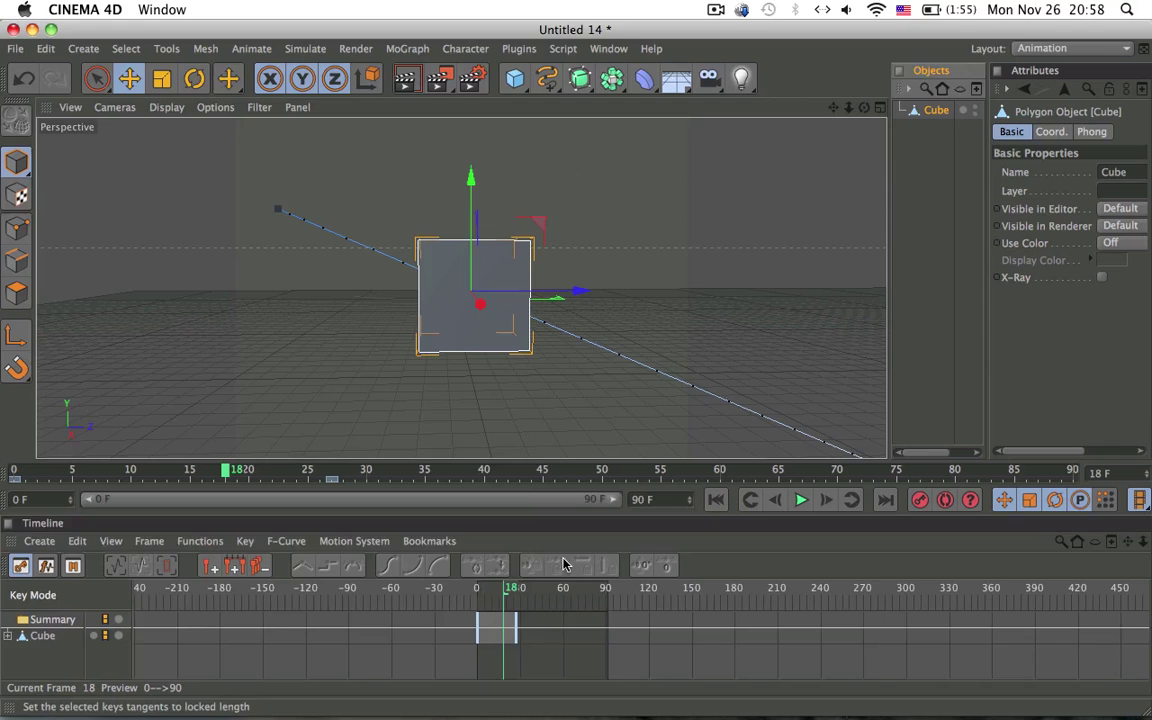
scroll(530, 590, up, 2)
scroll(500, 615, up, 2)
scroll(463, 644, up, 2)
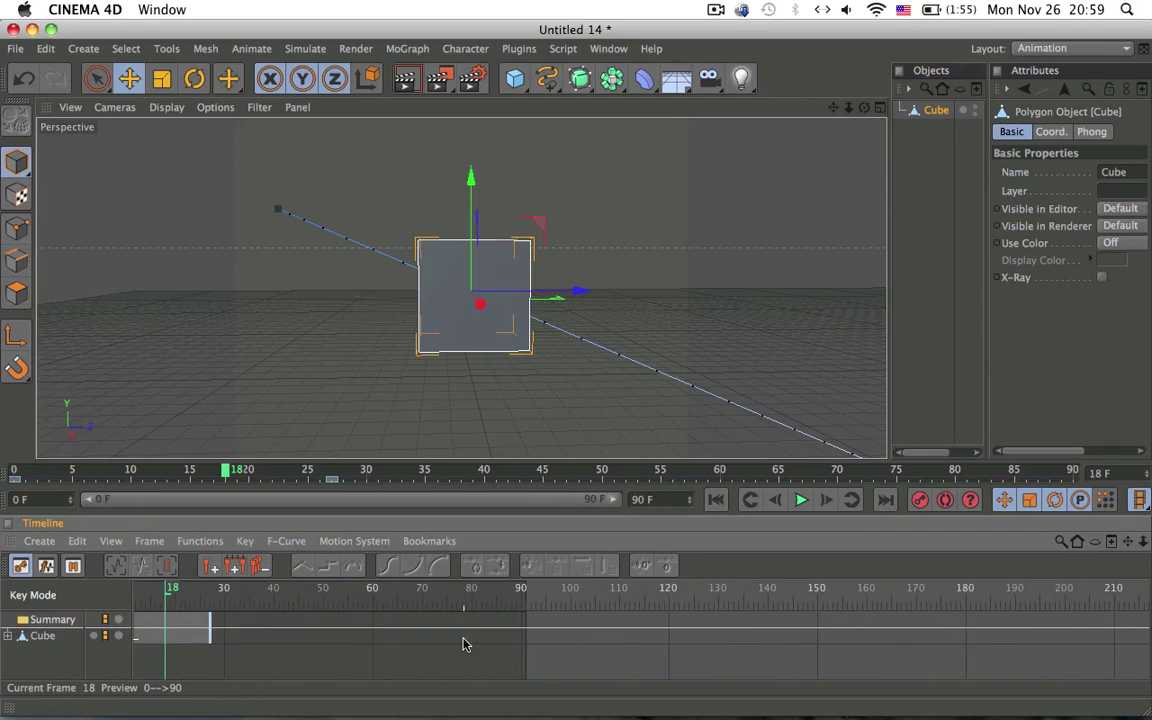
scroll(430, 643, up, 2)
scroll(380, 640, up, 1)
scroll(340, 635, up, 1)
scroll(298, 606, up, 2)
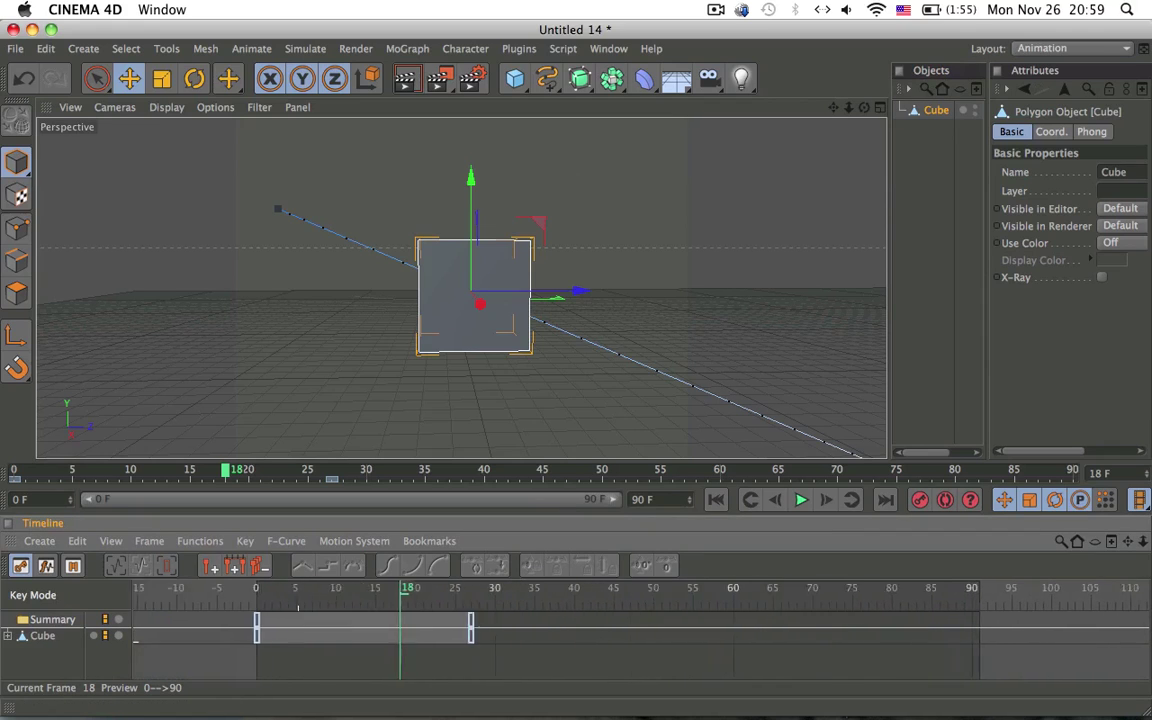
scroll(290, 607, up, 1)
scroll(276, 607, up, 2)
scroll(278, 641, right, 2)
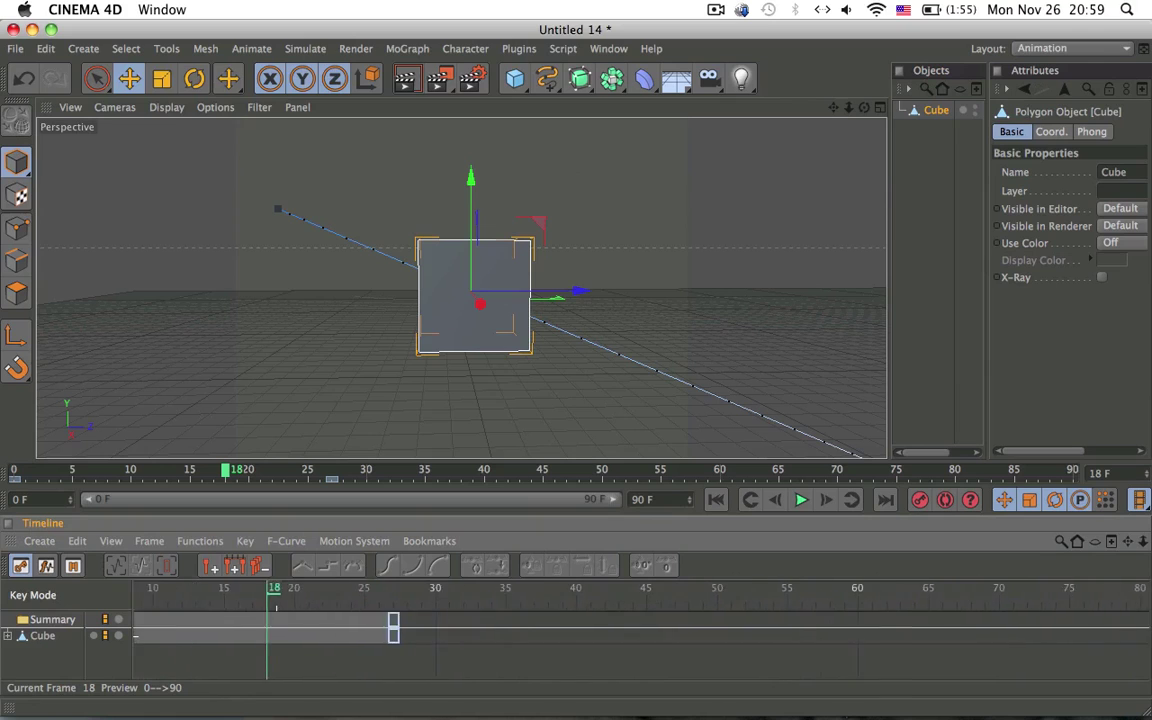
scroll(316, 633, left, 2)
scroll(316, 633, left, 4)
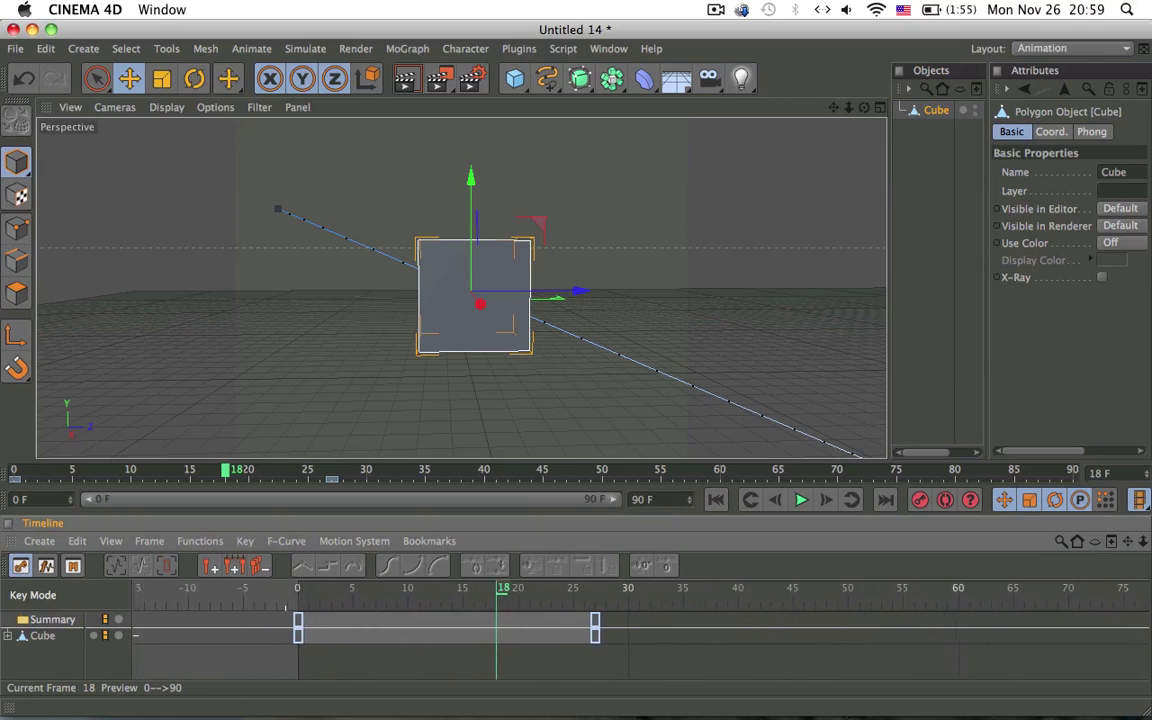
- Drag the cube's end keyframe from frame 27 back to around frame 20
scroll(285, 640, up, 2)
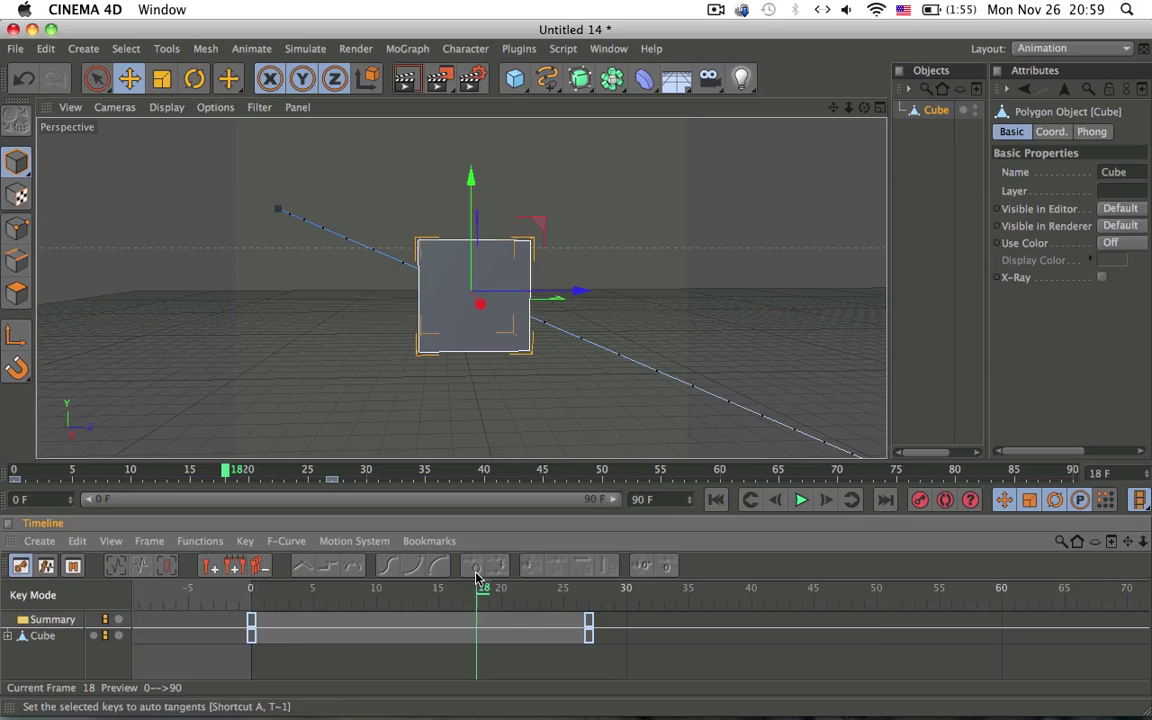
mouse_move(470, 593)
mouse_down()
mouse_move(211, 588)
mouse_move(420, 590)
mouse_up()
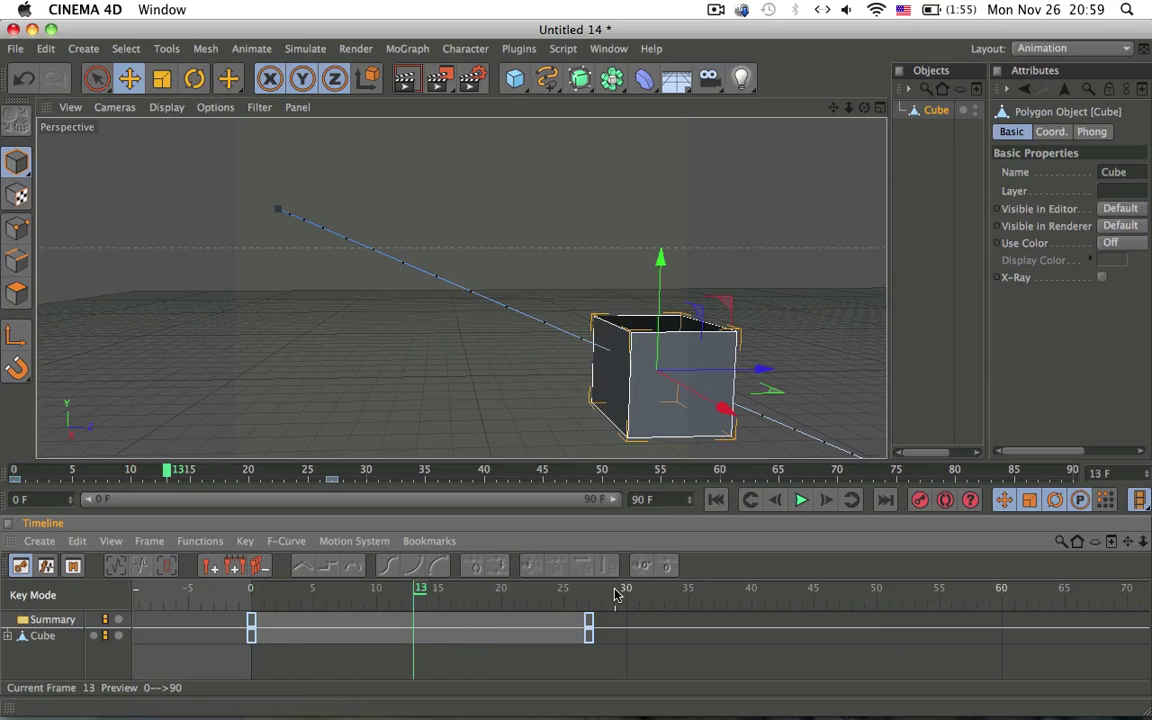
mouse_move(588, 621)
mouse_down()
mouse_move(326, 621)
mouse_move(476, 621)
mouse_move(414, 593)
mouse_move(426, 593)
mouse_move(548, 622)
mouse_move(501, 622)
mouse_move(789, 622)
mouse_move(738, 622)
mouse_up()
- Nudge the cube's second key through frames 17 and 20 to frame 18, then scrub
drag(727, 574, 550, 590)
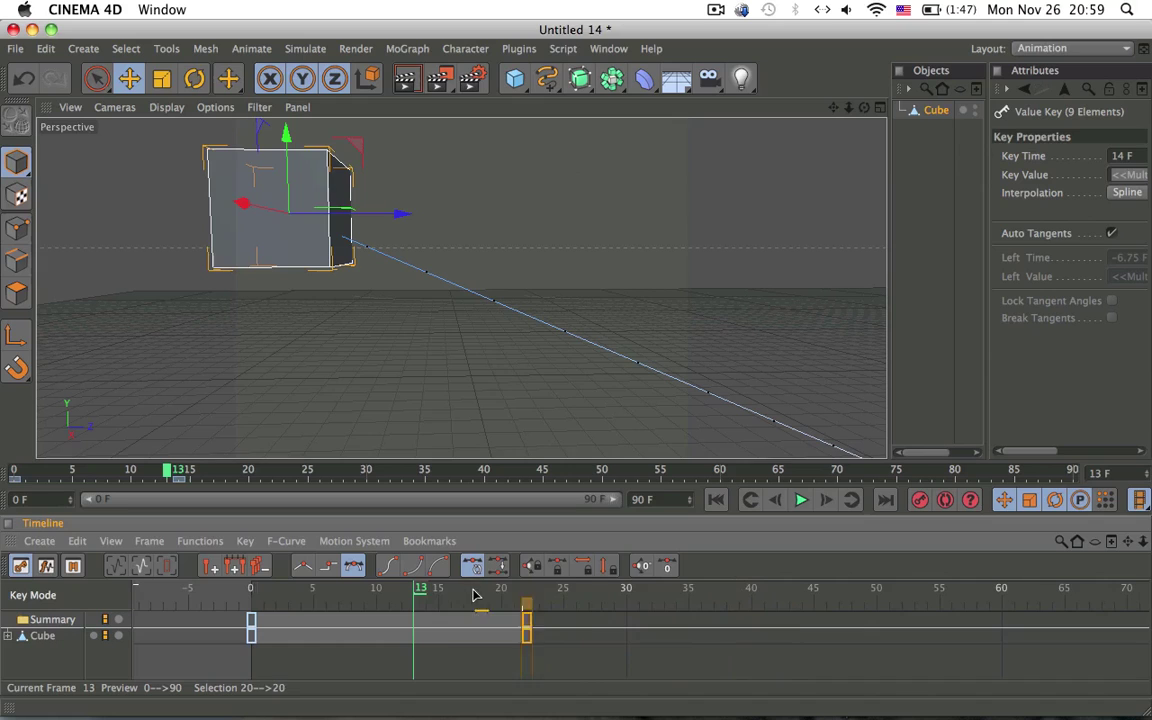
mouse_move(475, 595)
mouse_down()
mouse_move(430, 595)
mouse_move(594, 590)
mouse_move(779, 648)
mouse_move(472, 604)
mouse_move(466, 588)
mouse_up()
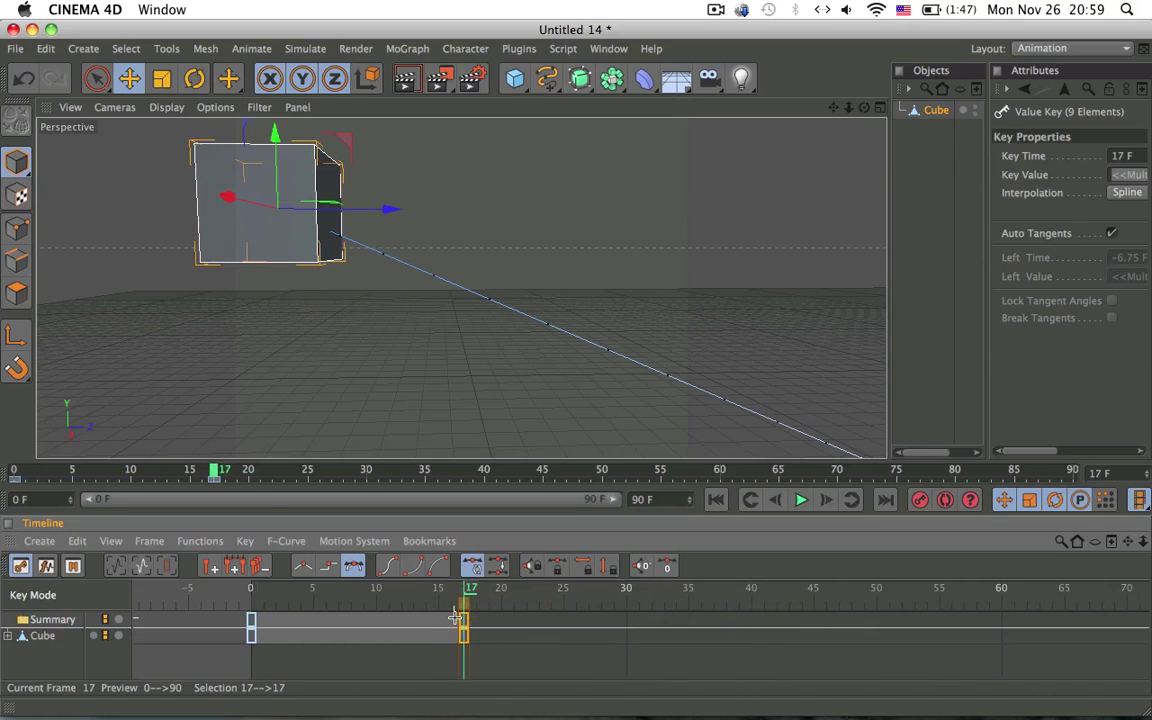
click(455, 617)
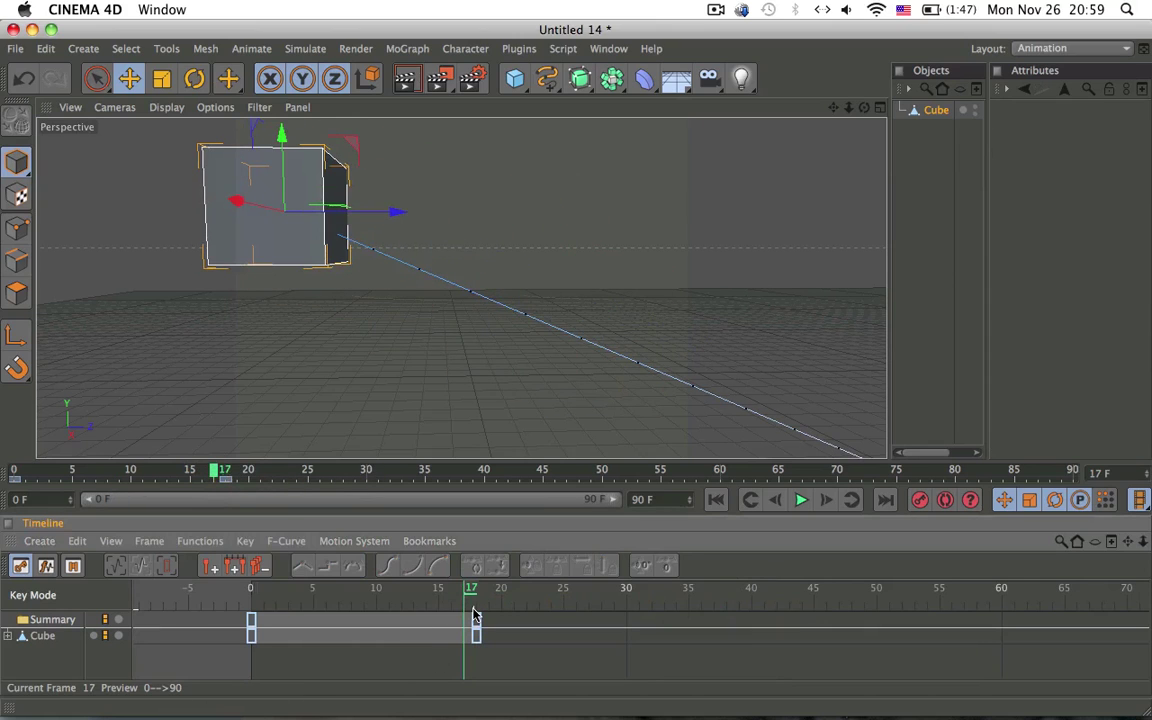
drag(476, 625, 564, 617)
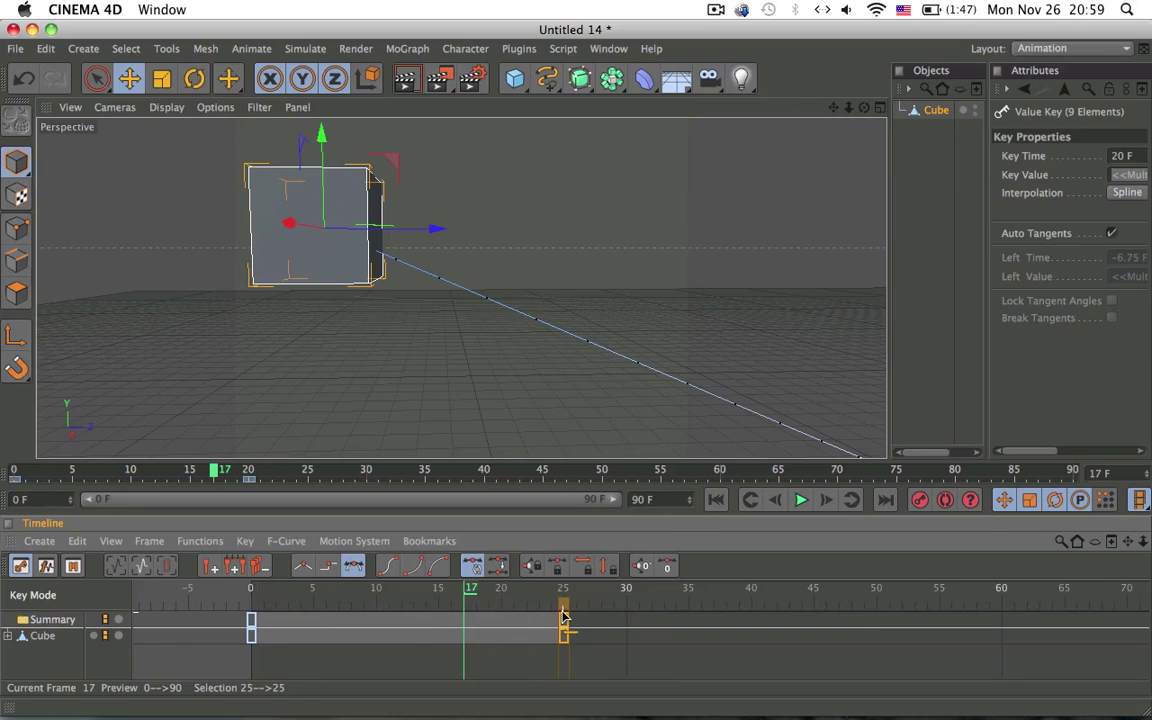
drag(493, 627, 490, 628)
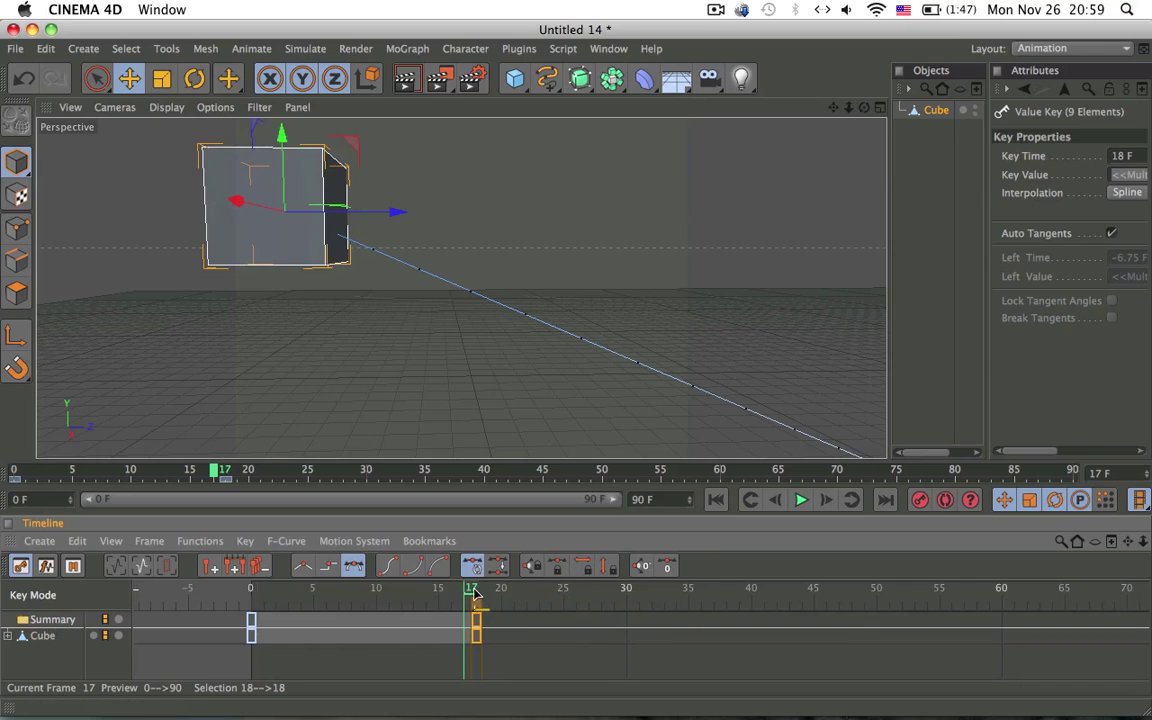
drag(476, 594, 730, 670)
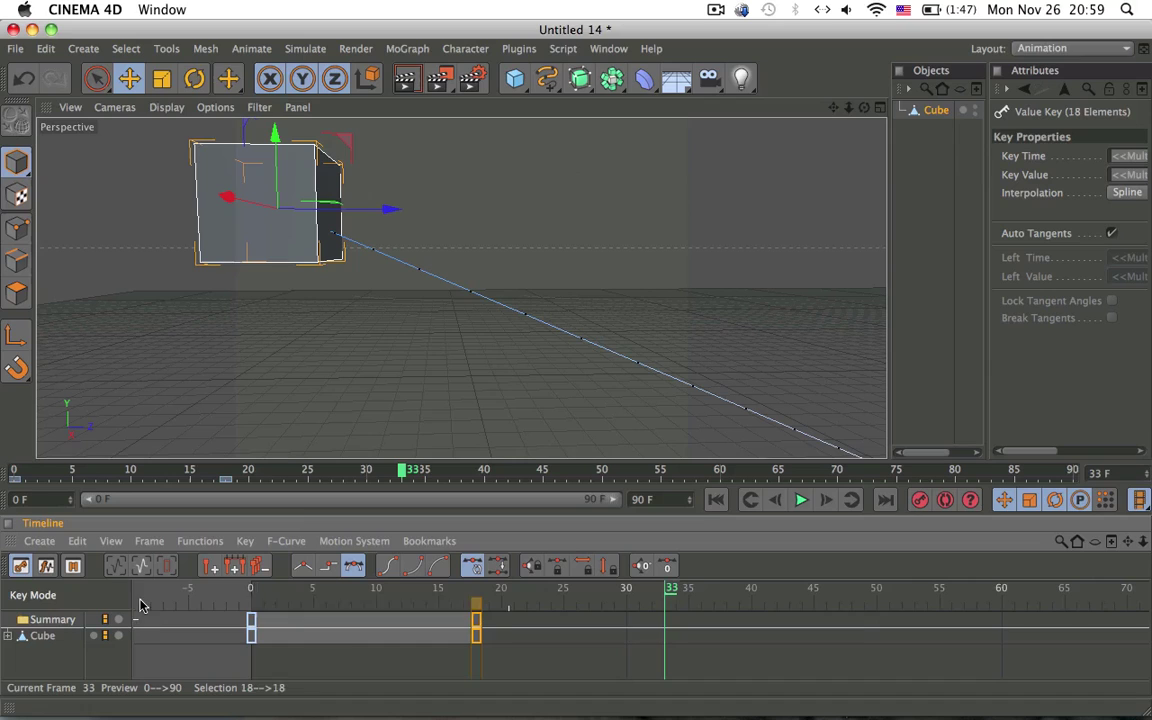
- Select both cube keys, test Step, then set them to Linear interpolation
drag(508, 619, 235, 555)
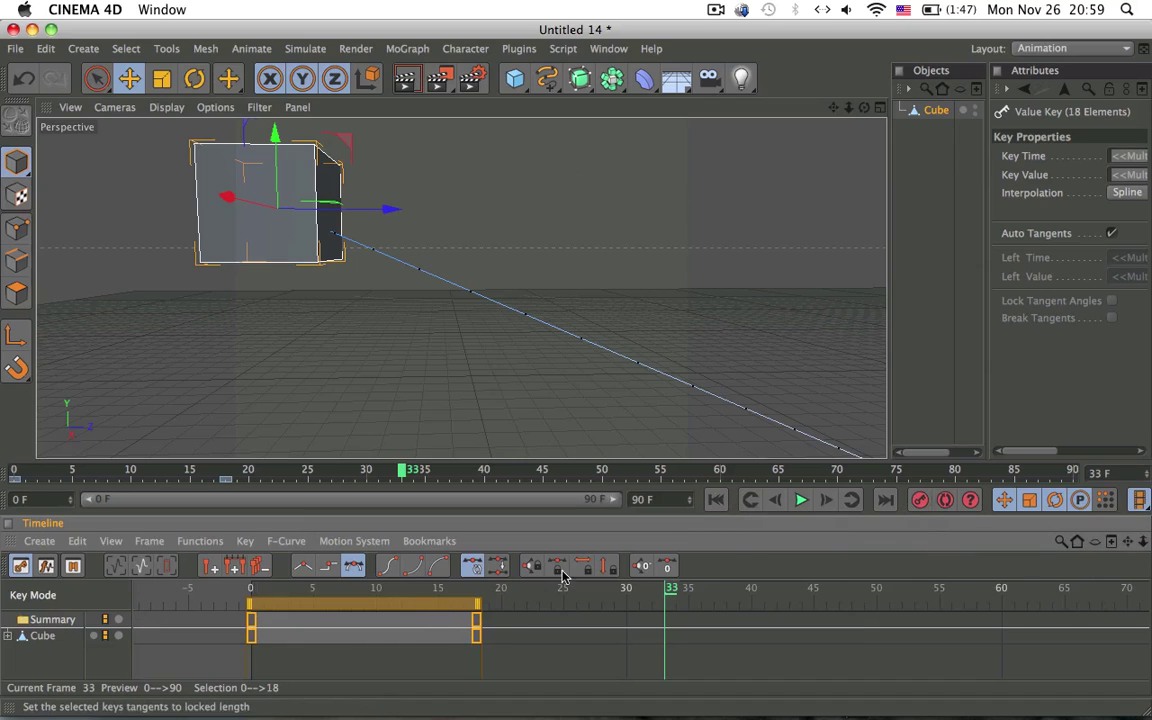
click(300, 568)
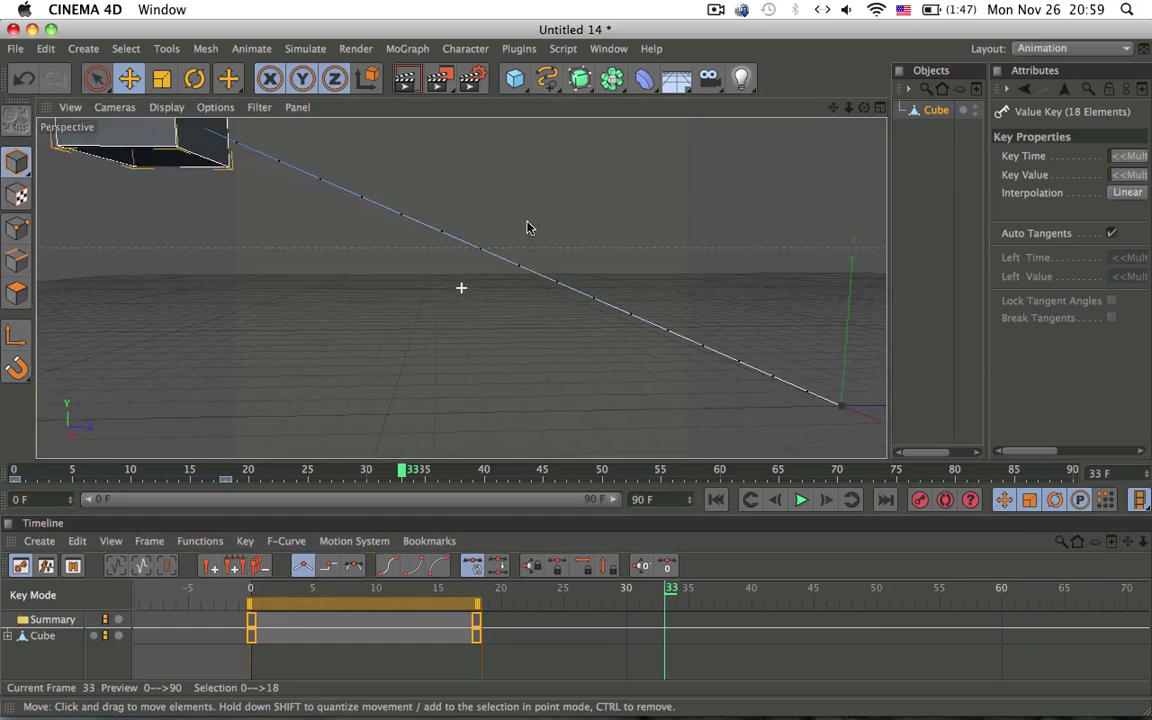
mouse_move(509, 285)
alt+mouse_down()
mouse_move(672, 322)
mouse_move(833, 391)
mouse_move(867, 391)
mouse_move(573, 391)
mouse_move(525, 275)
mouse_move(519, 293)
mouse_move(470, 300)
alt+mouse_up()
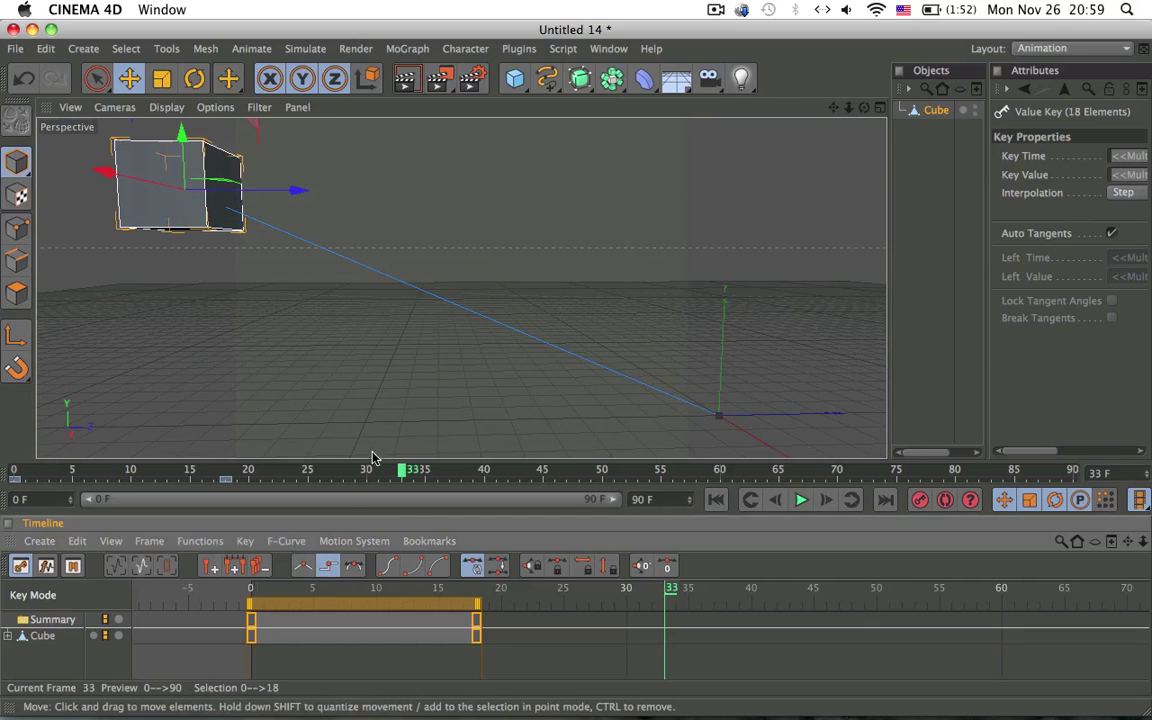
mouse_move(372, 470)
mouse_down()
mouse_move(57, 470)
mouse_move(124, 470)
mouse_up()
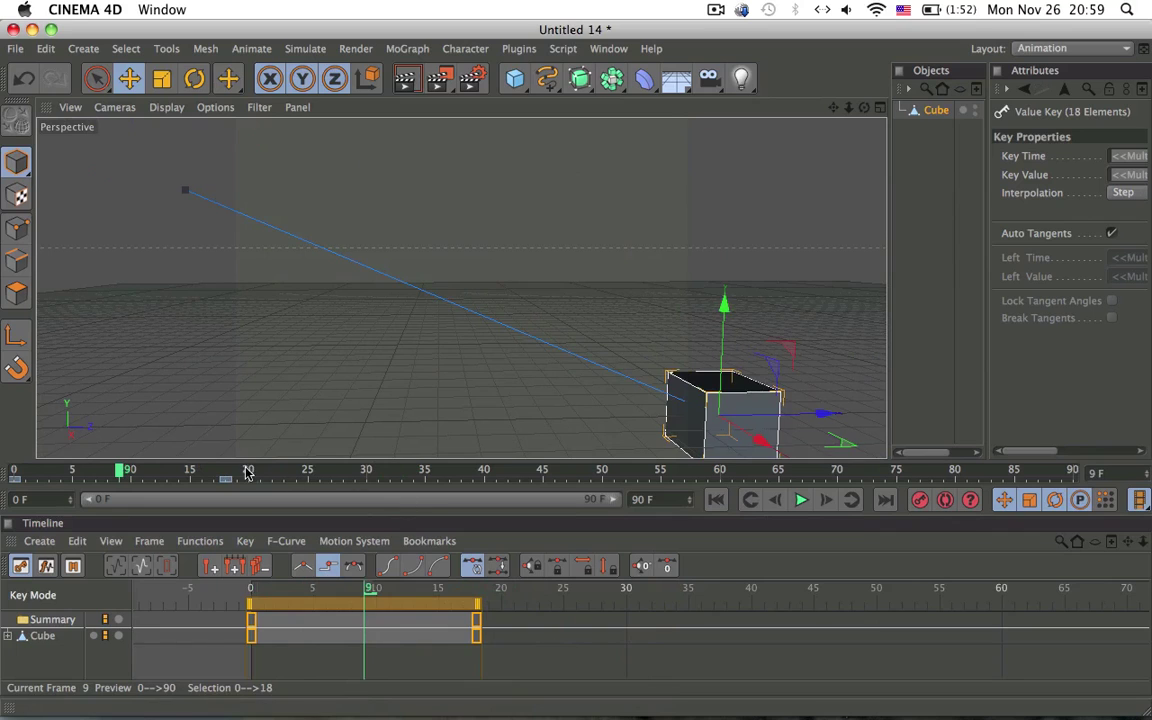
drag(247, 473, 226, 470)
click(300, 568)
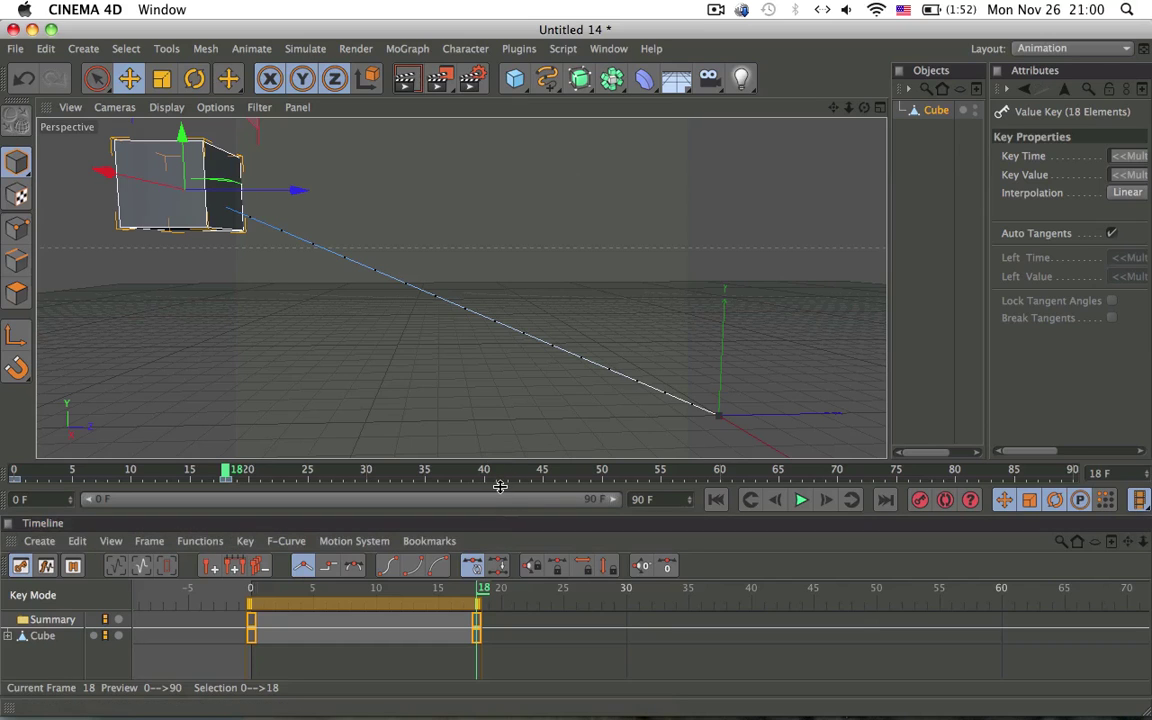
drag(500, 486, 513, 465)
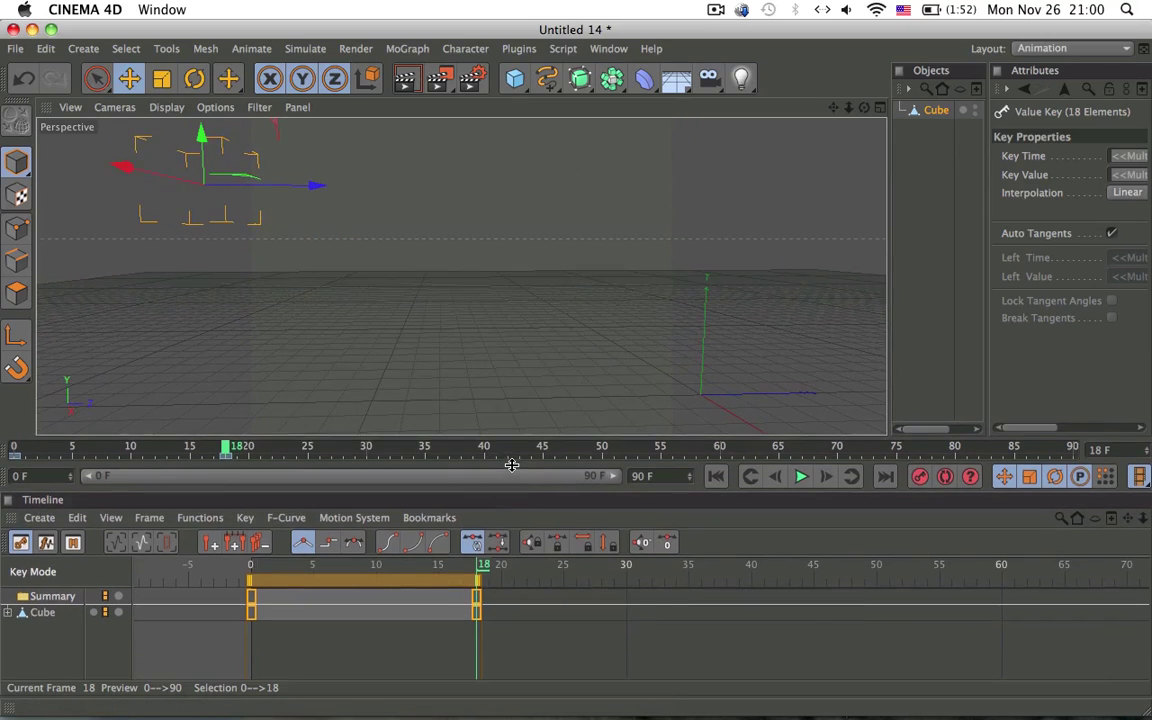
- Show the cube's F-curves, switch to the Startup layout and recentre the cube
click(46, 544)
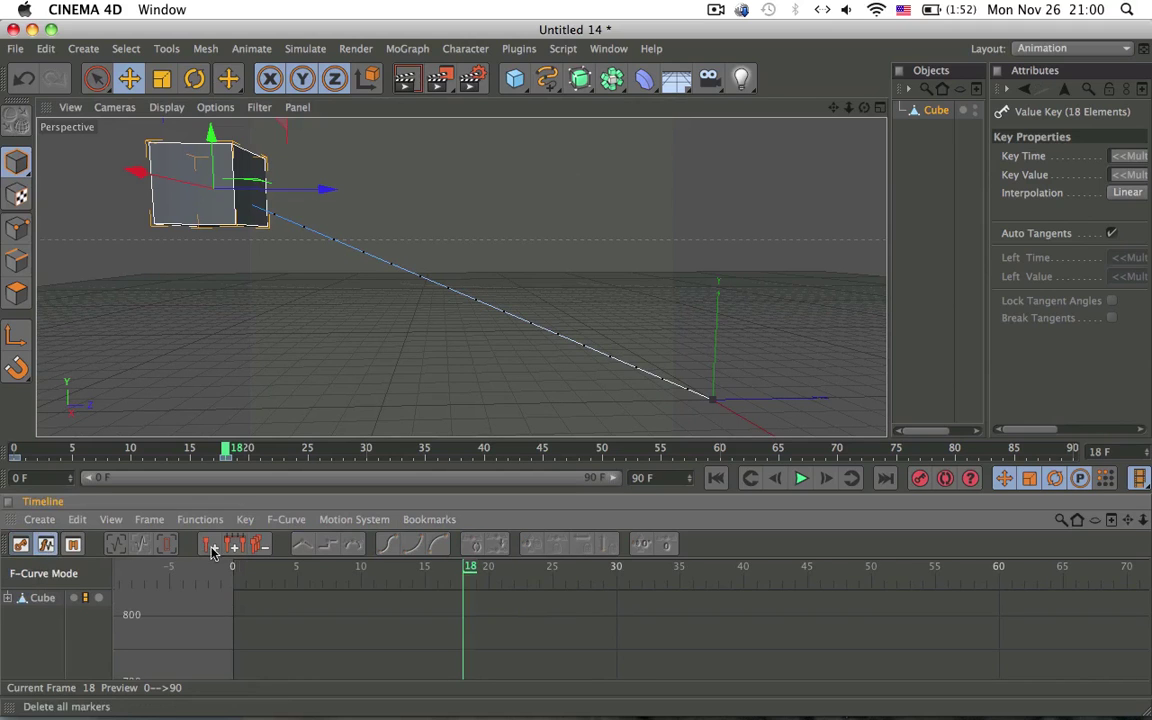
click(20, 544)
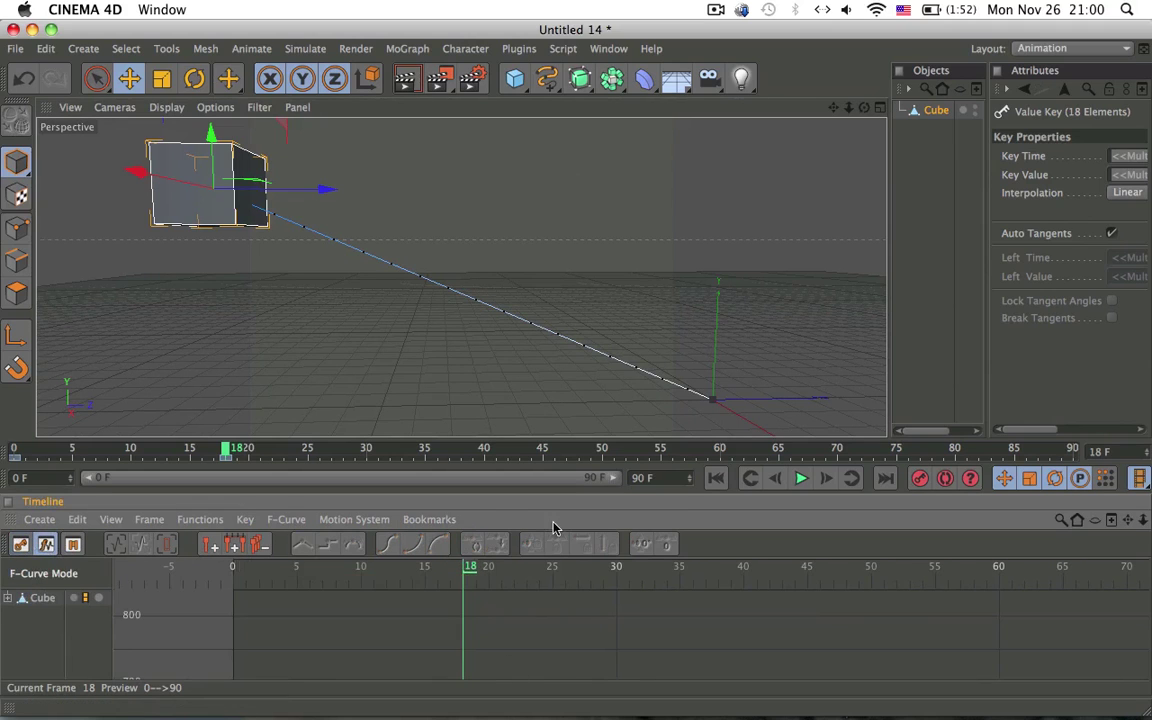
click(1073, 48)
click(1040, 127)
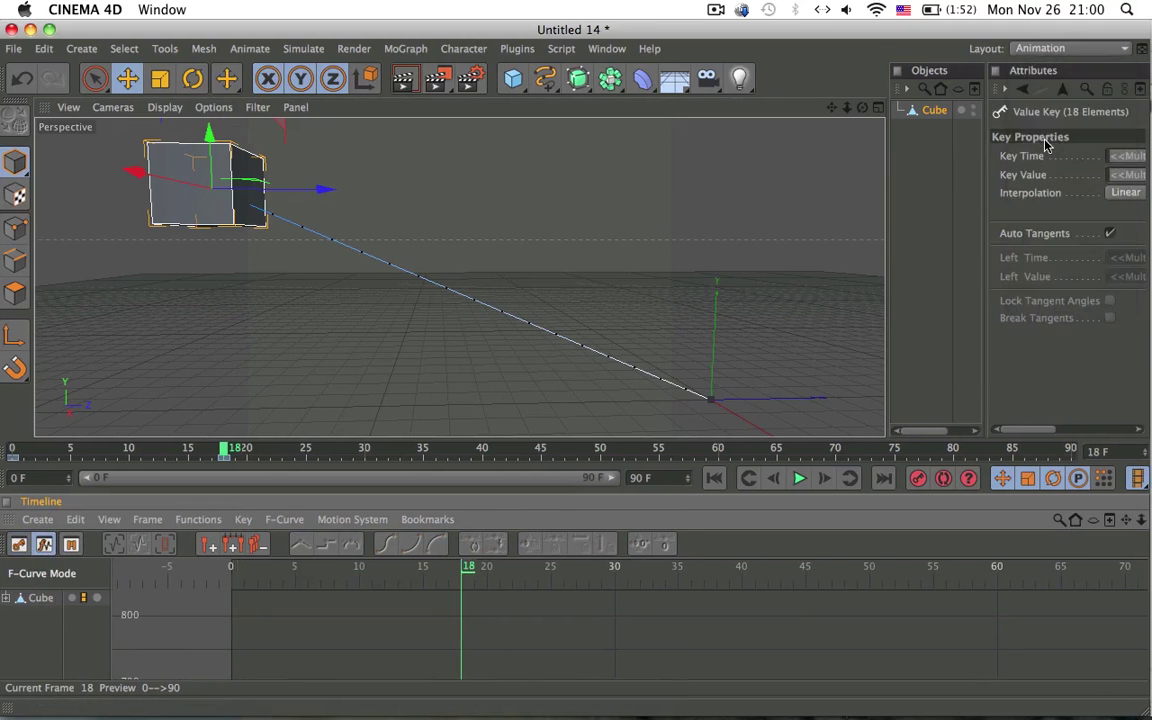
click(609, 48)
click(488, 254)
mouse_move(488, 254)
alt+mouse_down()
mouse_move(548, 301)
mouse_move(418, 305)
mouse_move(504, 260)
alt+mouse_up()
click(609, 48)
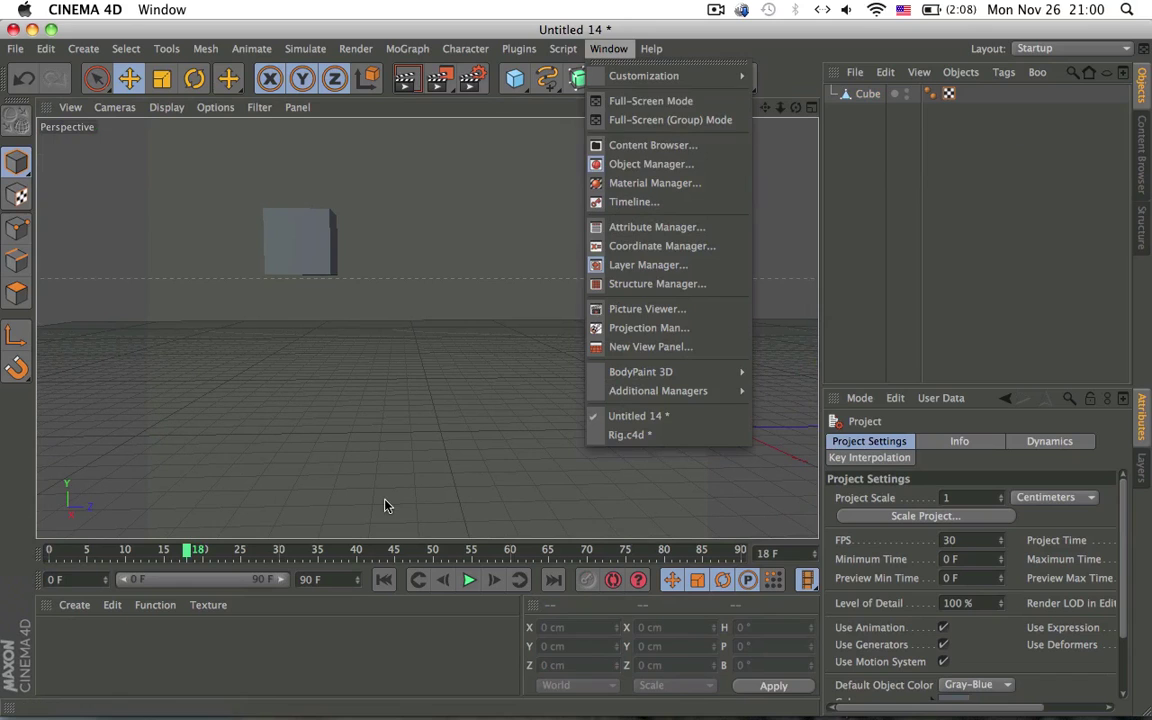
click(70, 604)
- Detach and close the floating Materials and Coordinates panels
click(45, 604)
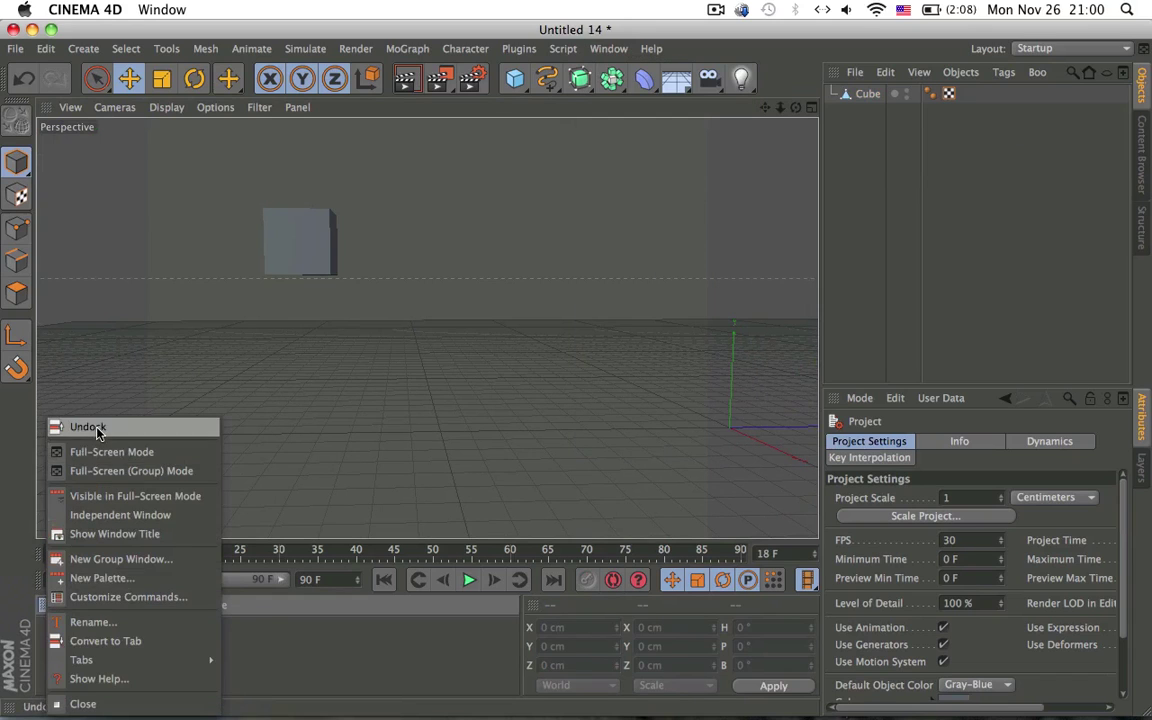
click(75, 424)
alt+drag(424, 459, 380, 530)
click(48, 585)
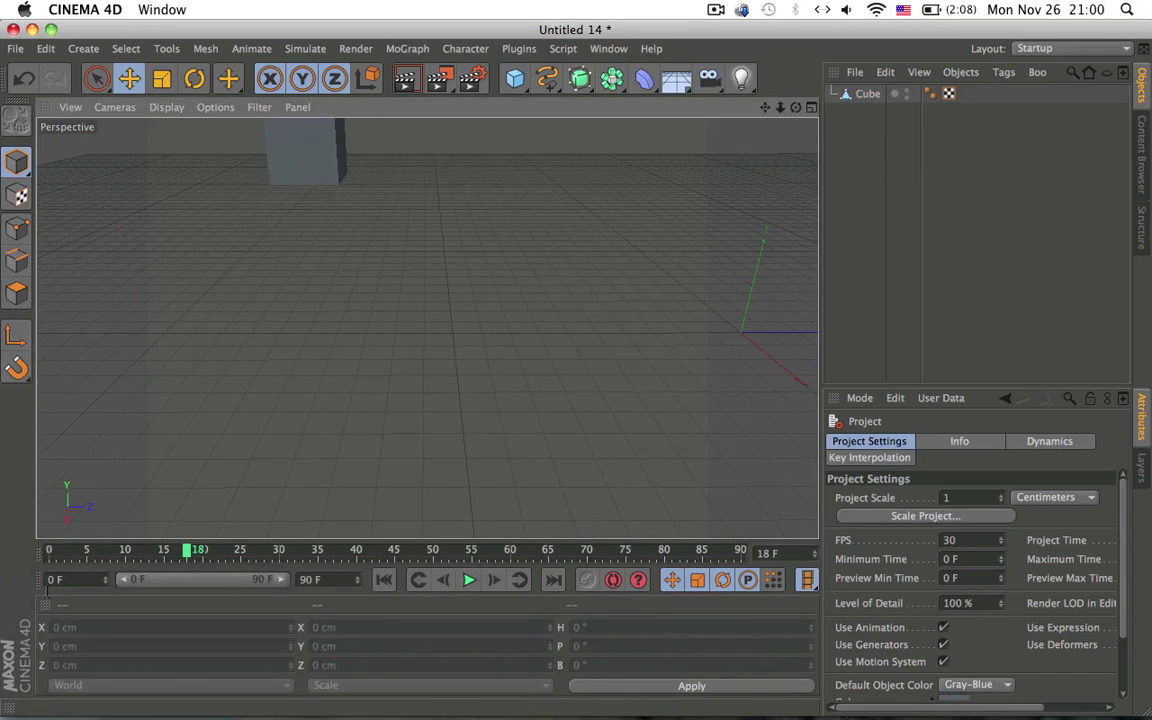
click(130, 384)
click(398, 443)
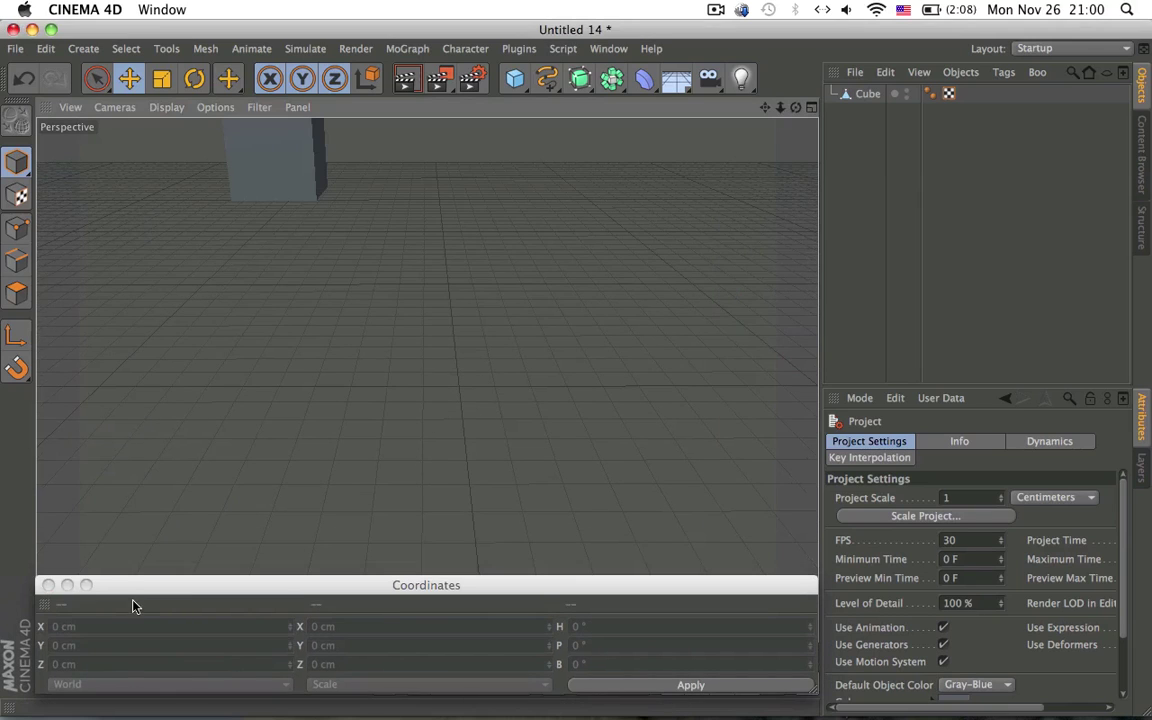
click(48, 585)
alt+drag(321, 489, 373, 401)
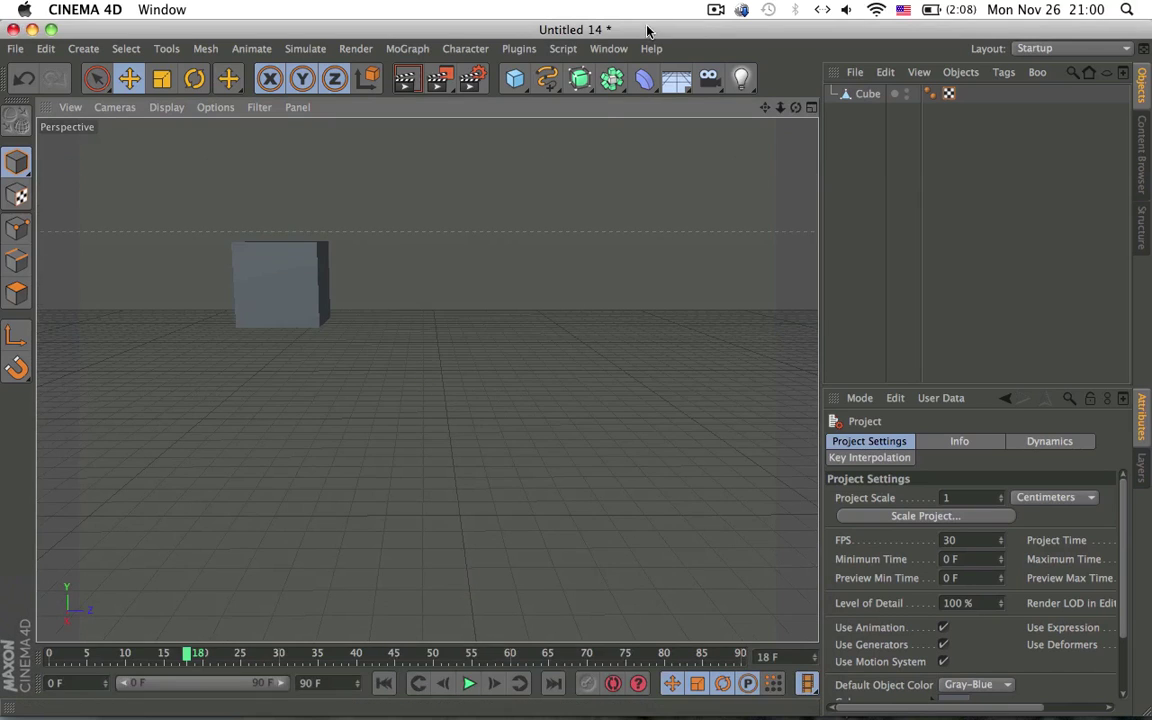
click(608, 48)
- Open a floating Timeline, expand the Cube's Position track and zoom onto its curve
click(634, 201)
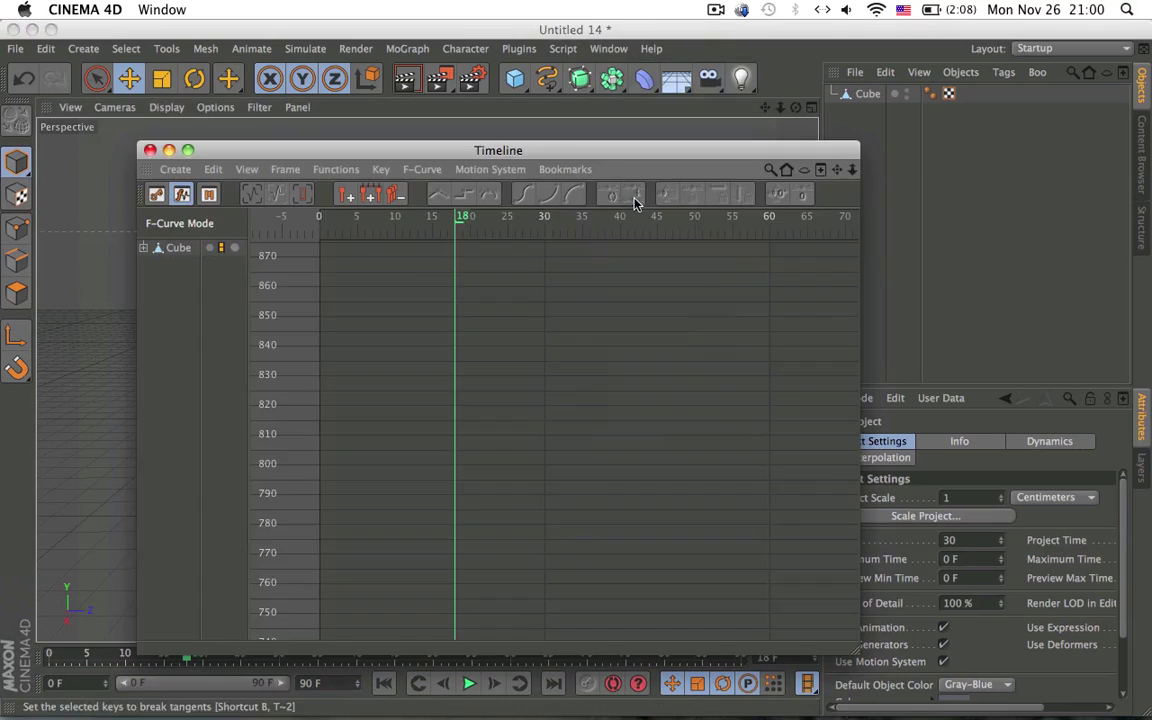
mouse_move(445, 152)
mouse_down()
mouse_move(273, 233)
mouse_move(552, 256)
mouse_move(1010, 186)
mouse_move(1000, 92)
mouse_move(930, 60)
mouse_move(814, 52)
mouse_up()
click(534, 152)
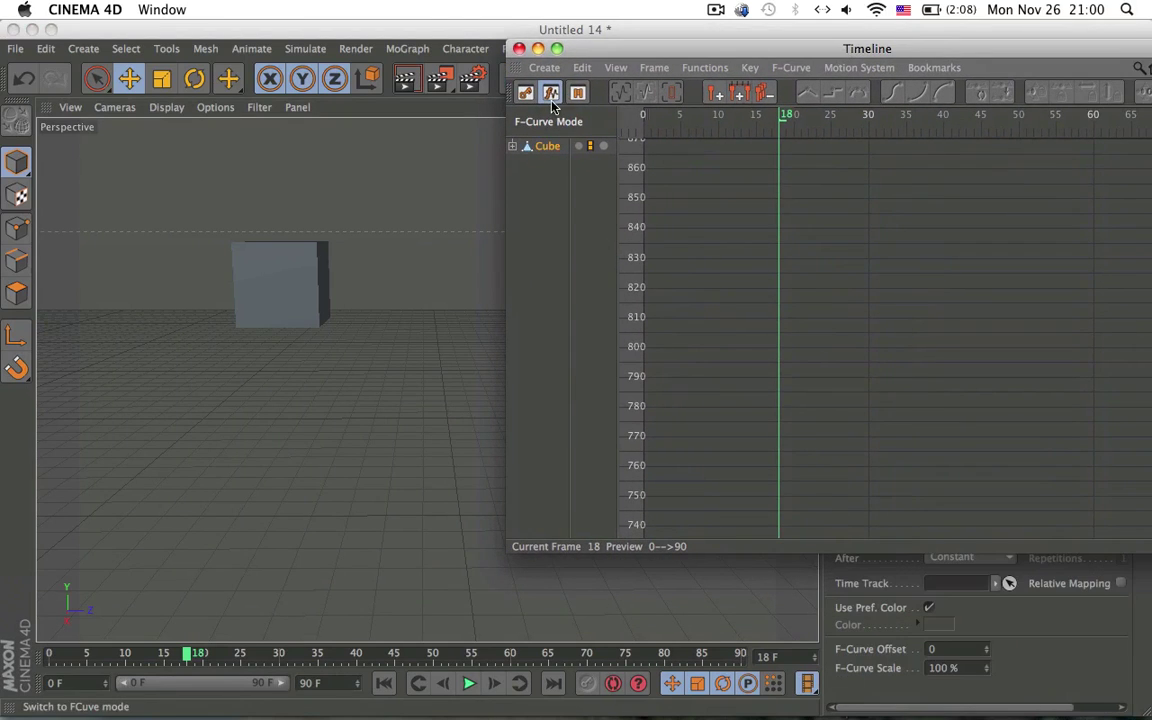
click(512, 147)
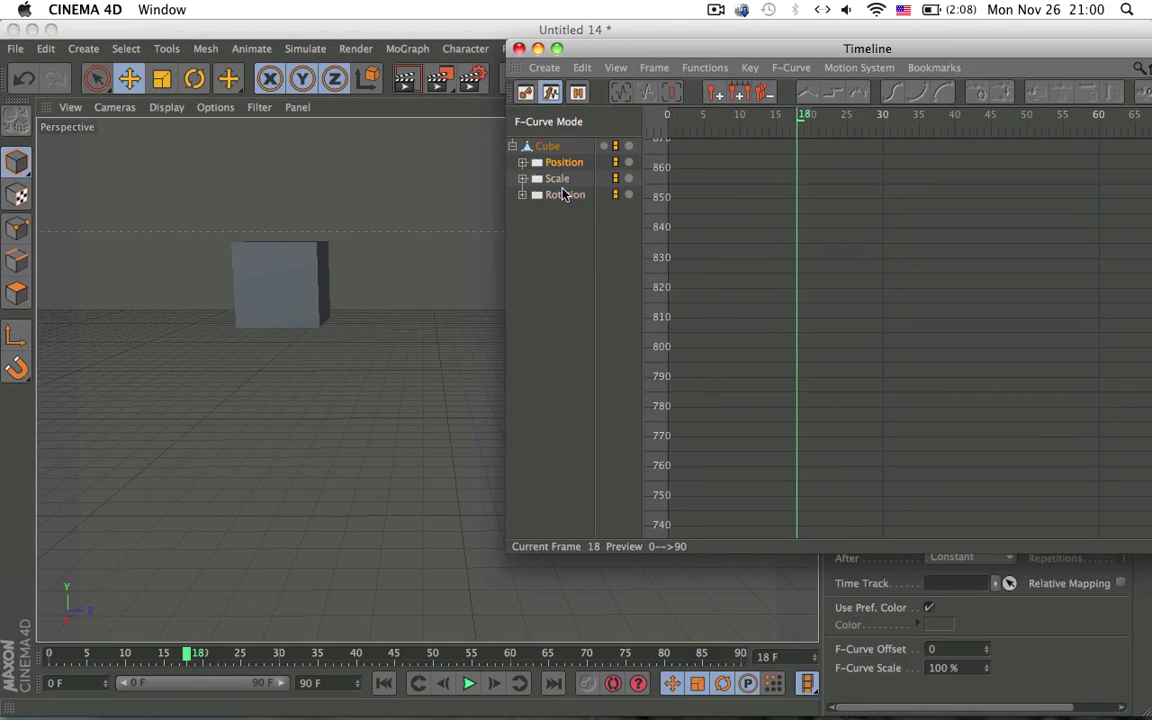
alt+right_drag(788, 302, 700, 250)
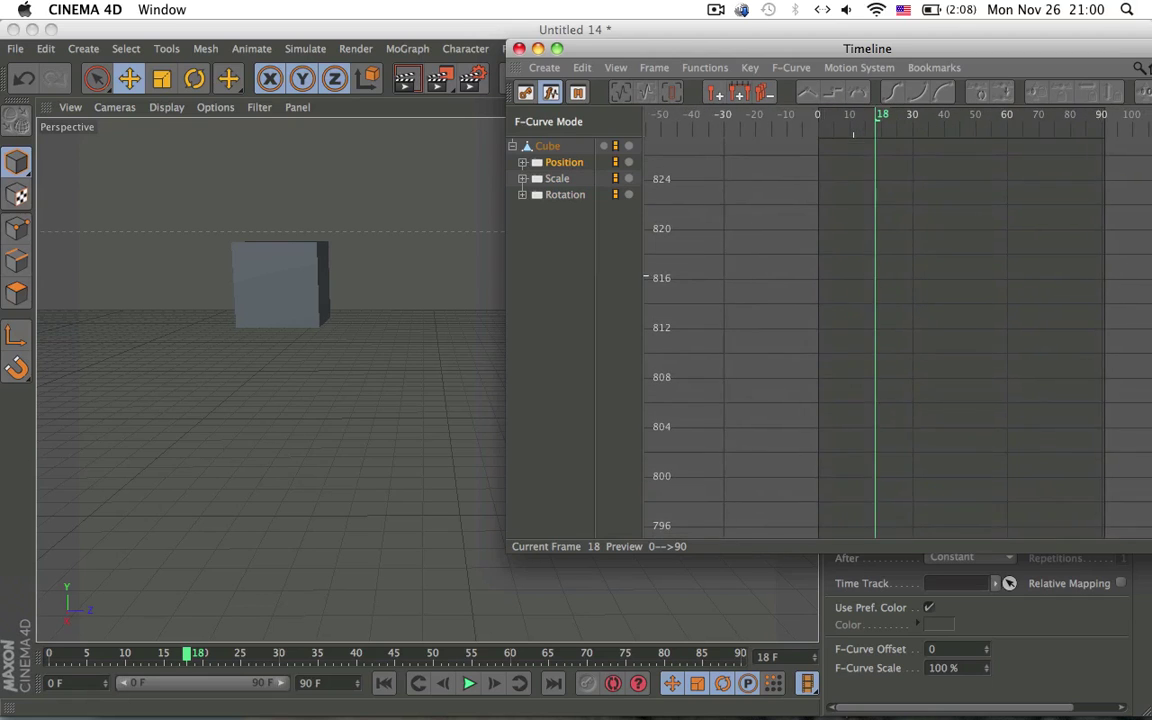
mouse_move(865, 405)
alt+middle_down()
mouse_move(856, 283)
mouse_move(760, 150)
alt+middle_up()
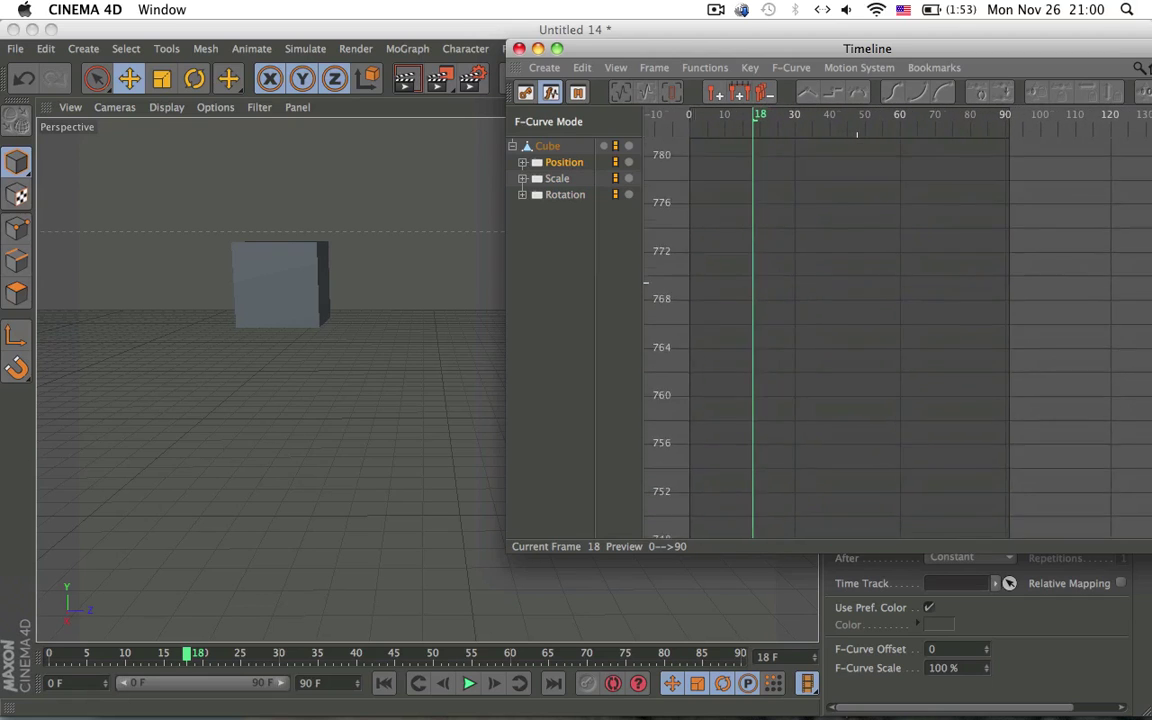
mouse_move(760, 450)
alt+middle_down()
mouse_move(765, 150)
mouse_move(757, 395)
mouse_move(749, 229)
alt+middle_up()
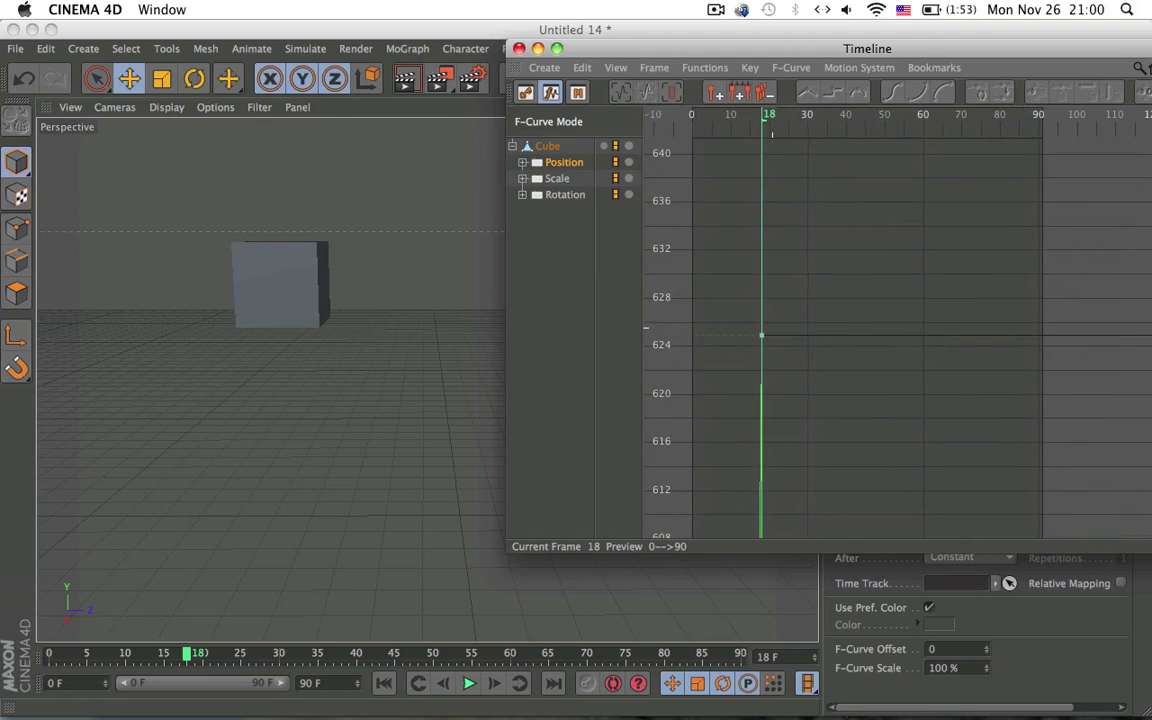
alt+right_drag(776, 342, 773, 332)
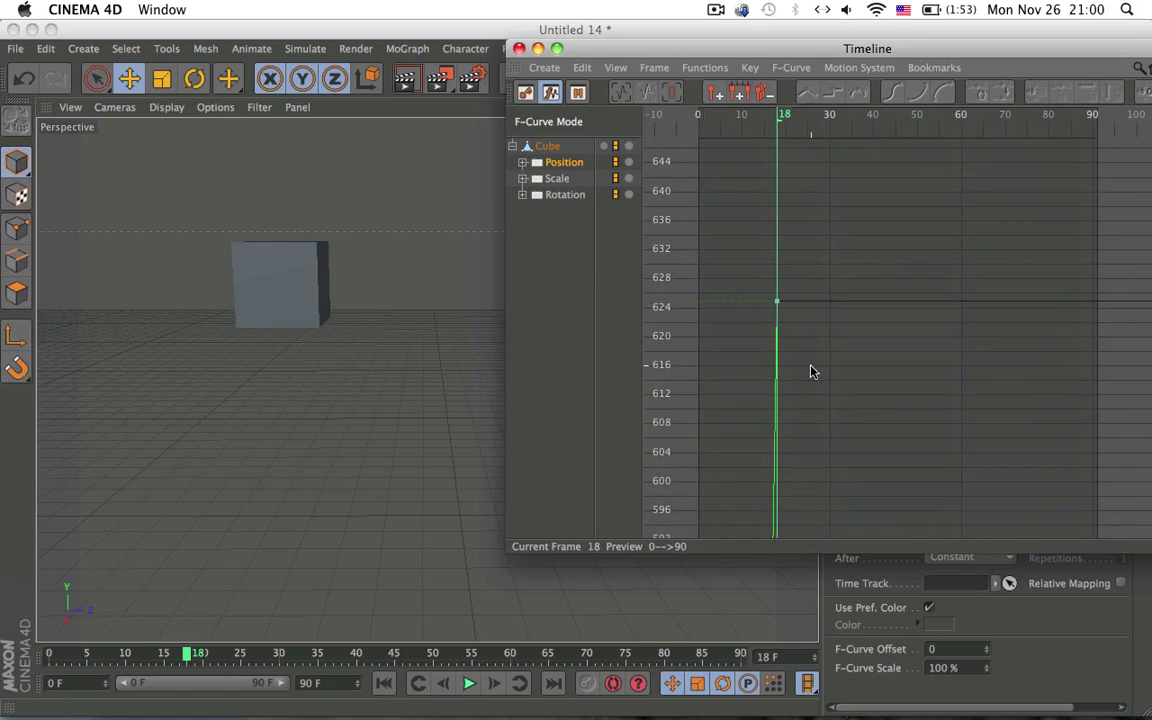
alt+right_drag(813, 370, 825, 395)
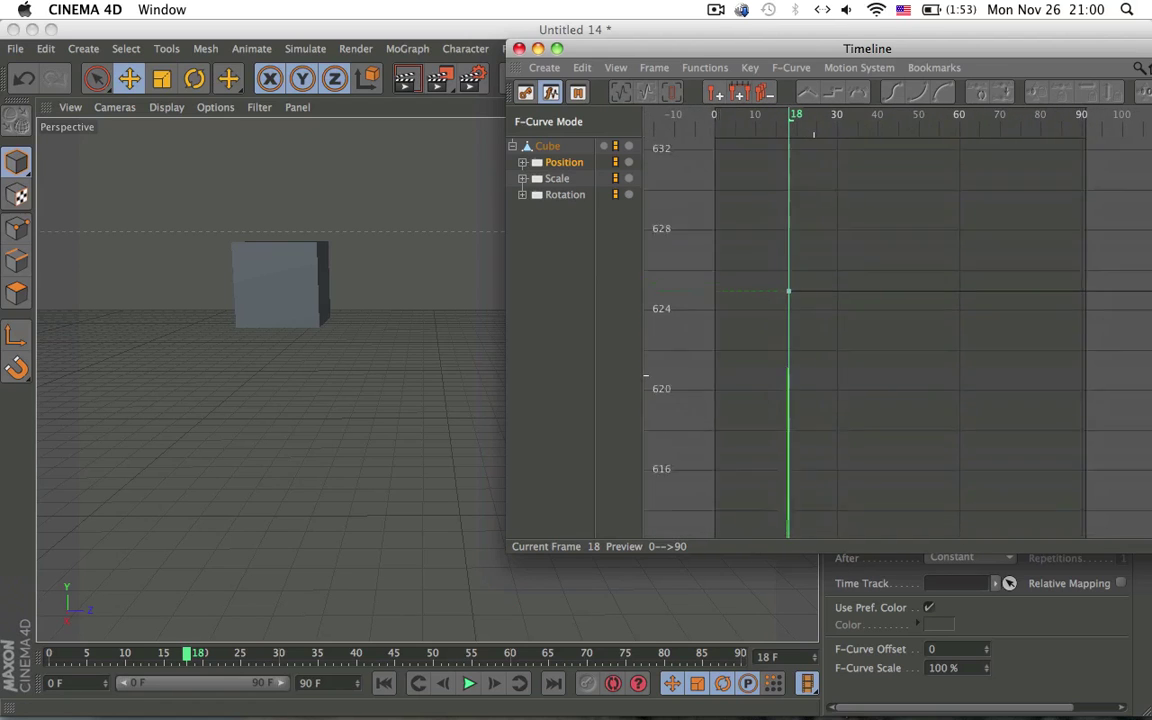
- Zoom the F-curve graph out to show the full green and blue position curves
scroll(870, 330, down, 2)
scroll(870, 330, down, 2)
scroll(870, 330, down, 2)
scroll(870, 330, down, 2)
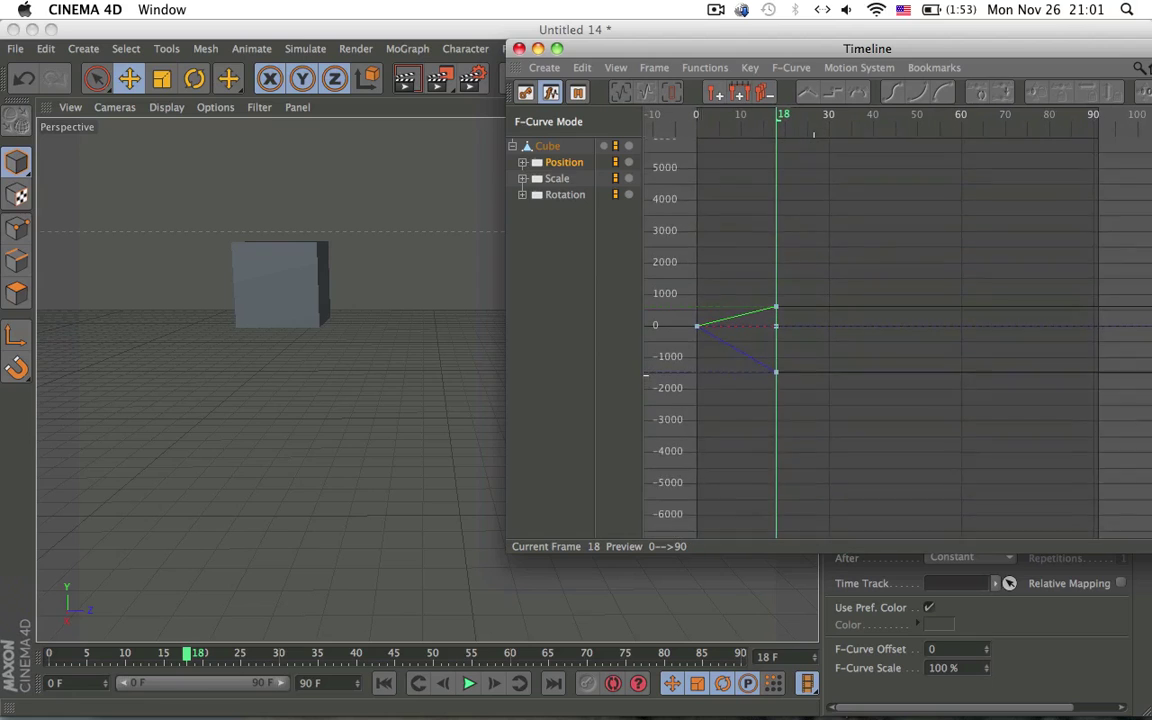
scroll(815, 378, up, 1)
scroll(814, 379, left, 1)
scroll(897, 322, down, 1)
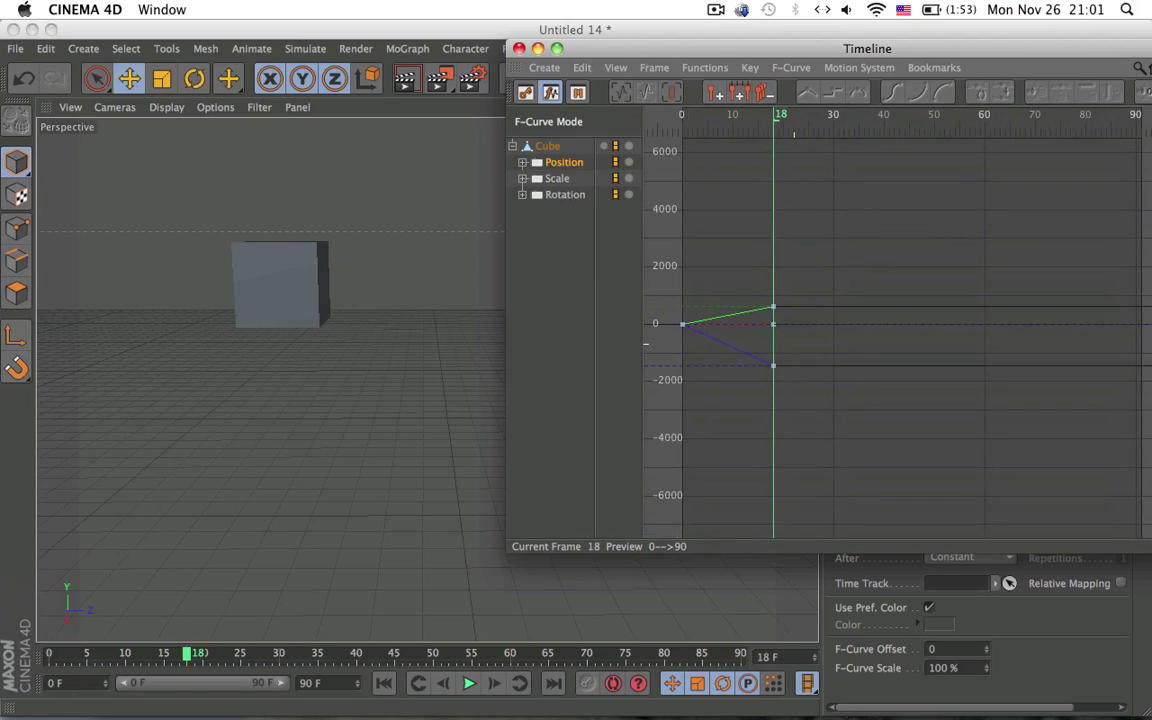
scroll(760, 352, left, 2)
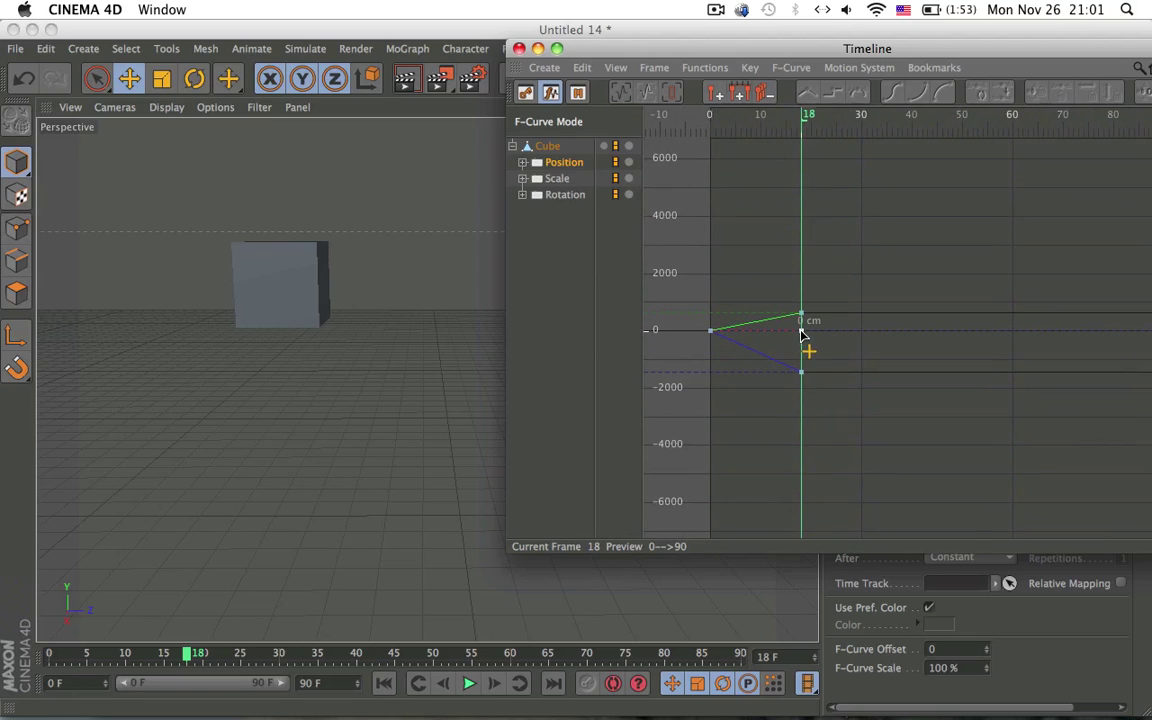
drag(803, 332, 803, 333)
click(640, 337)
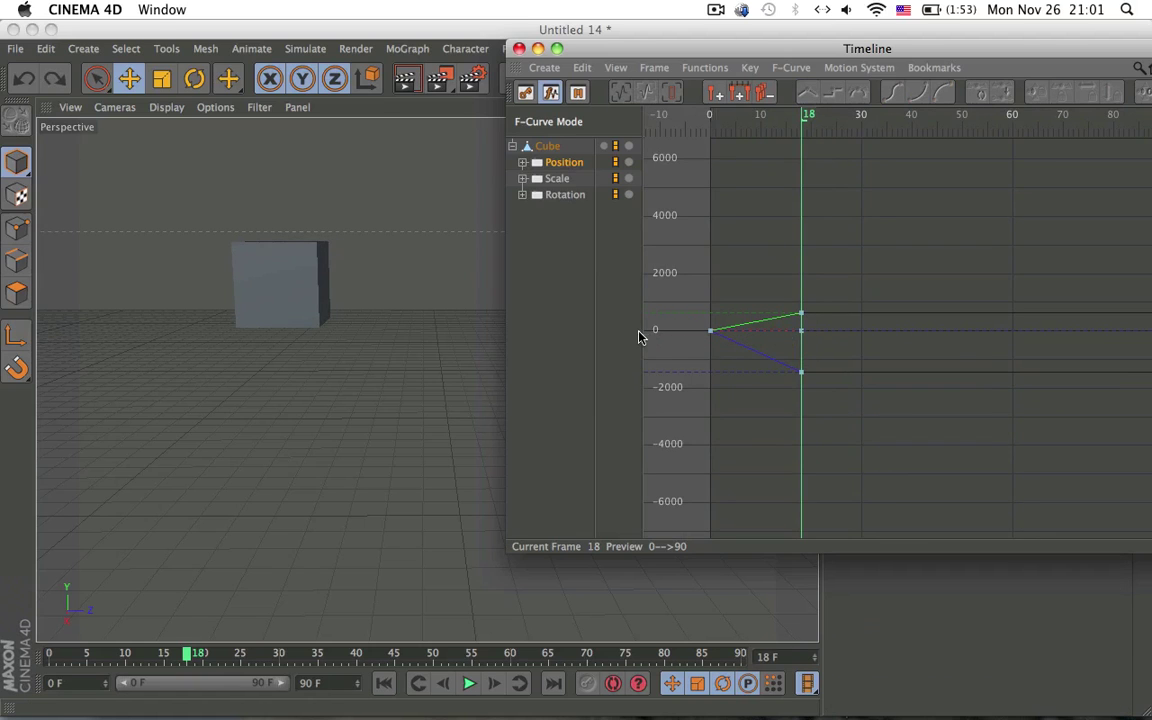
- Select the cube to display its motion path and move to frame 11
alt+drag(275, 352, 316, 358)
click(316, 358)
mouse_move(386, 411)
alt+mouse_down()
mouse_move(265, 335)
mouse_move(224, 360)
mouse_move(257, 360)
mouse_move(285, 399)
mouse_move(316, 415)
alt+mouse_up()
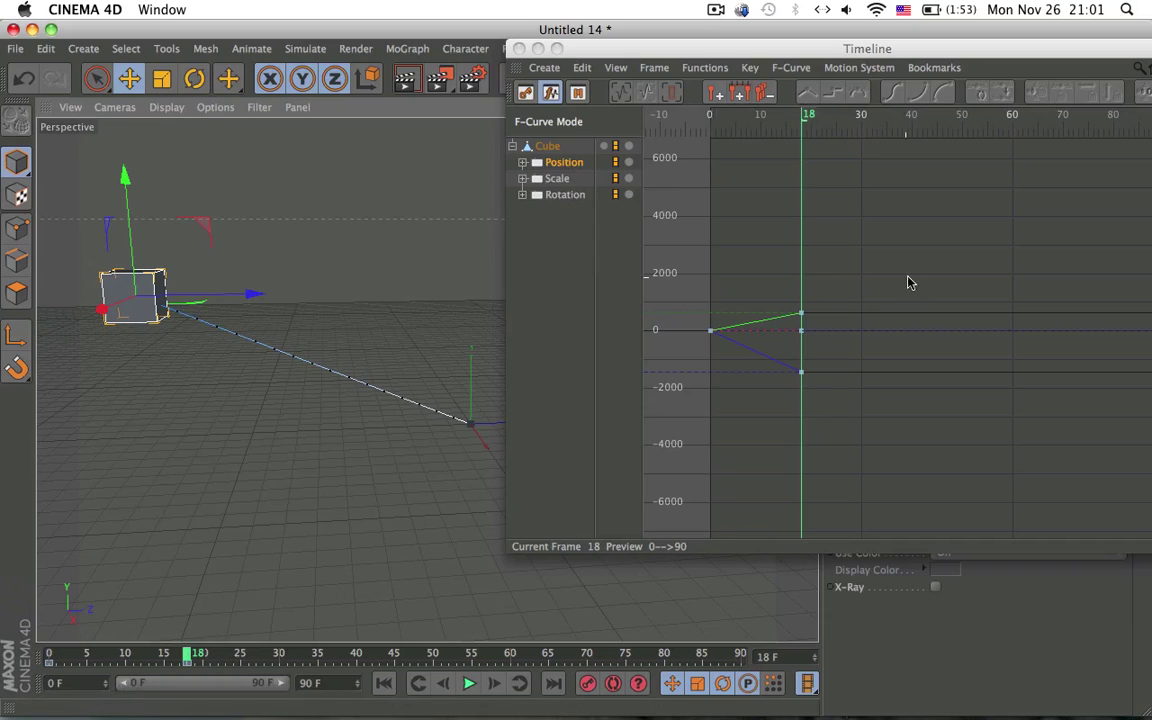
click(771, 115)
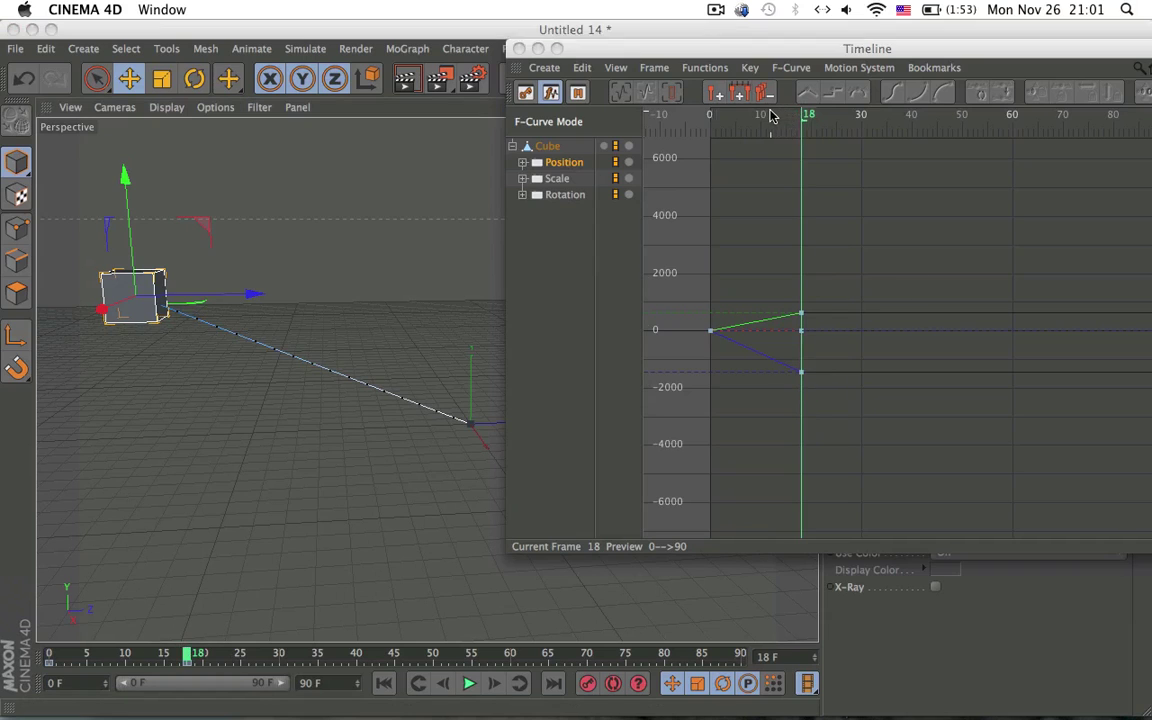
mouse_move(767, 323)
mouse_down()
mouse_move(779, 342)
mouse_move(766, 303)
mouse_move(760, 328)
mouse_move(769, 301)
mouse_move(760, 316)
mouse_move(771, 301)
mouse_move(771, 326)
mouse_move(771, 278)
mouse_move(768, 346)
mouse_up()
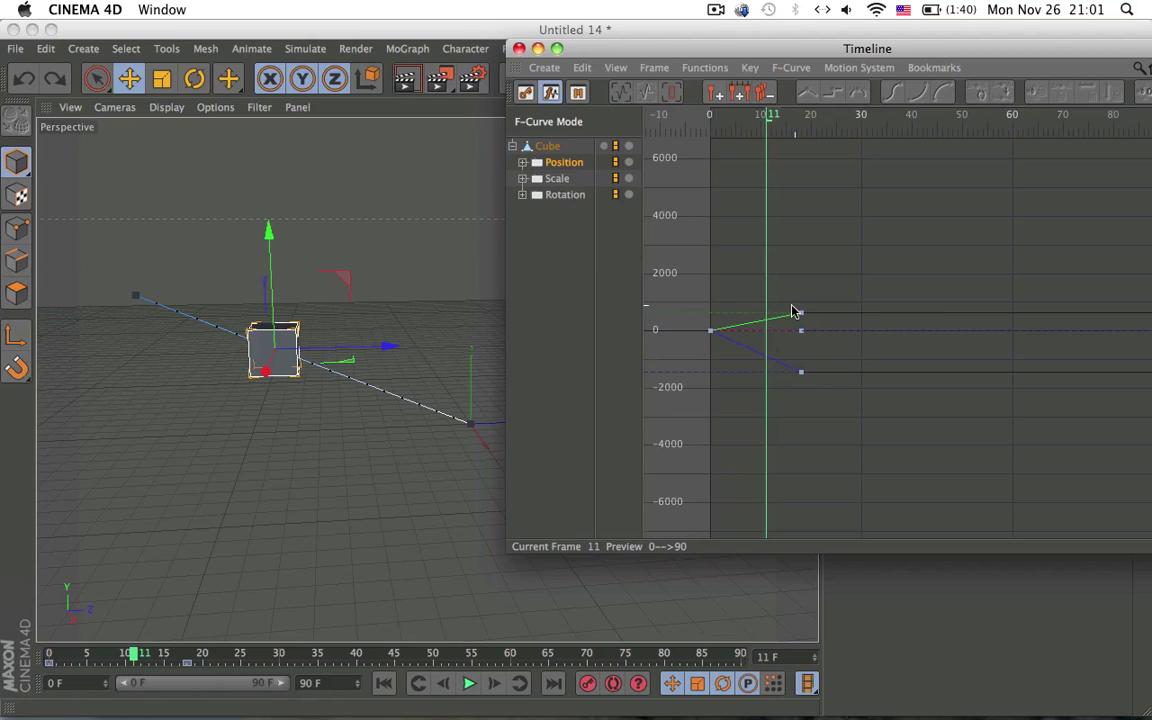
mouse_move(769, 362)
mouse_down()
mouse_move(766, 373)
mouse_move(774, 347)
mouse_move(767, 370)
mouse_move(769, 357)
mouse_up()
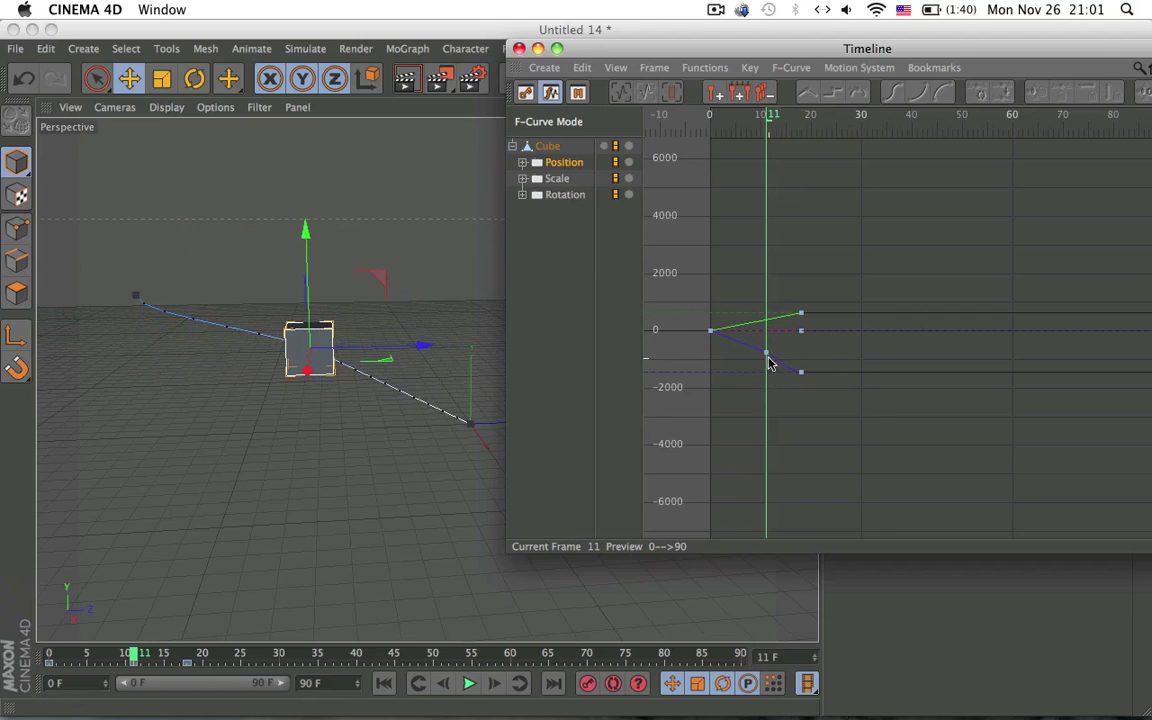
click(807, 92)
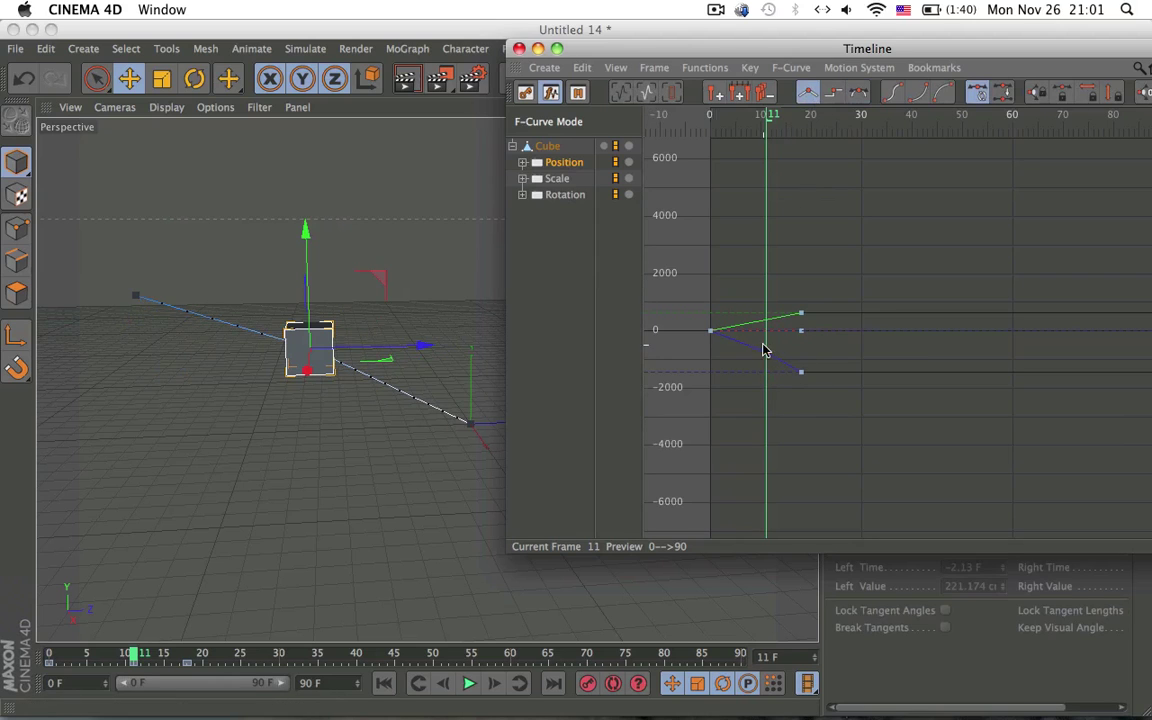
mouse_move(763, 349)
mouse_down()
mouse_move(771, 399)
mouse_move(766, 363)
mouse_up()
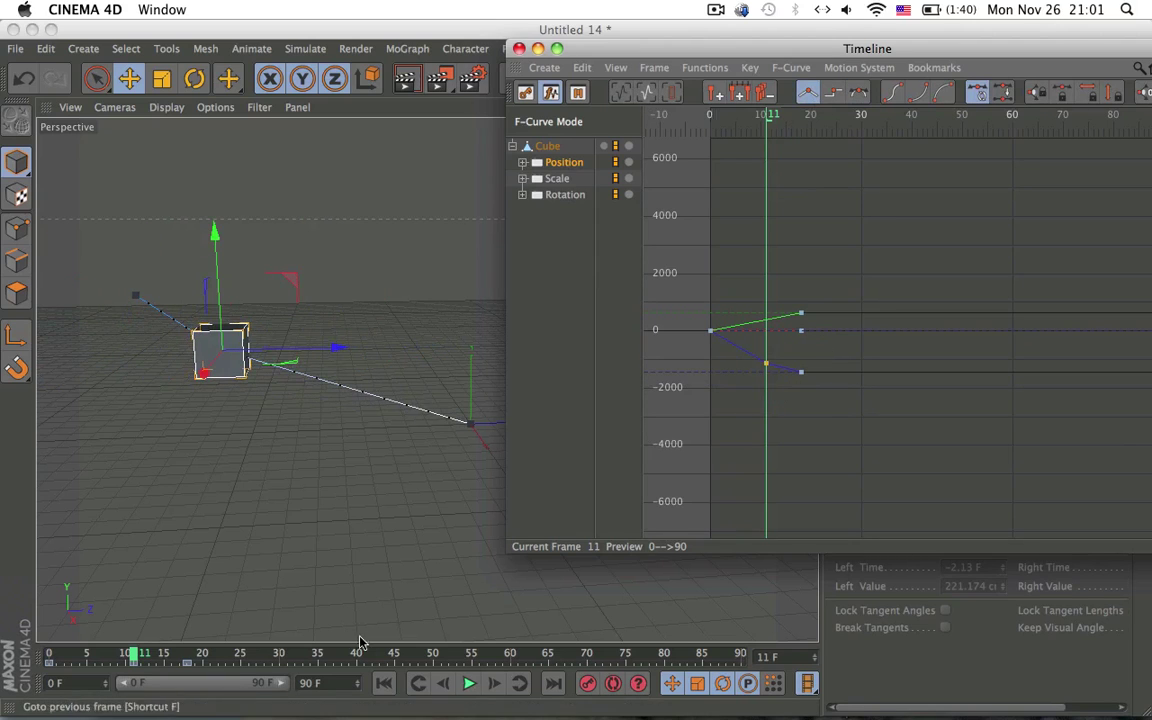
click(384, 683)
click(469, 683)
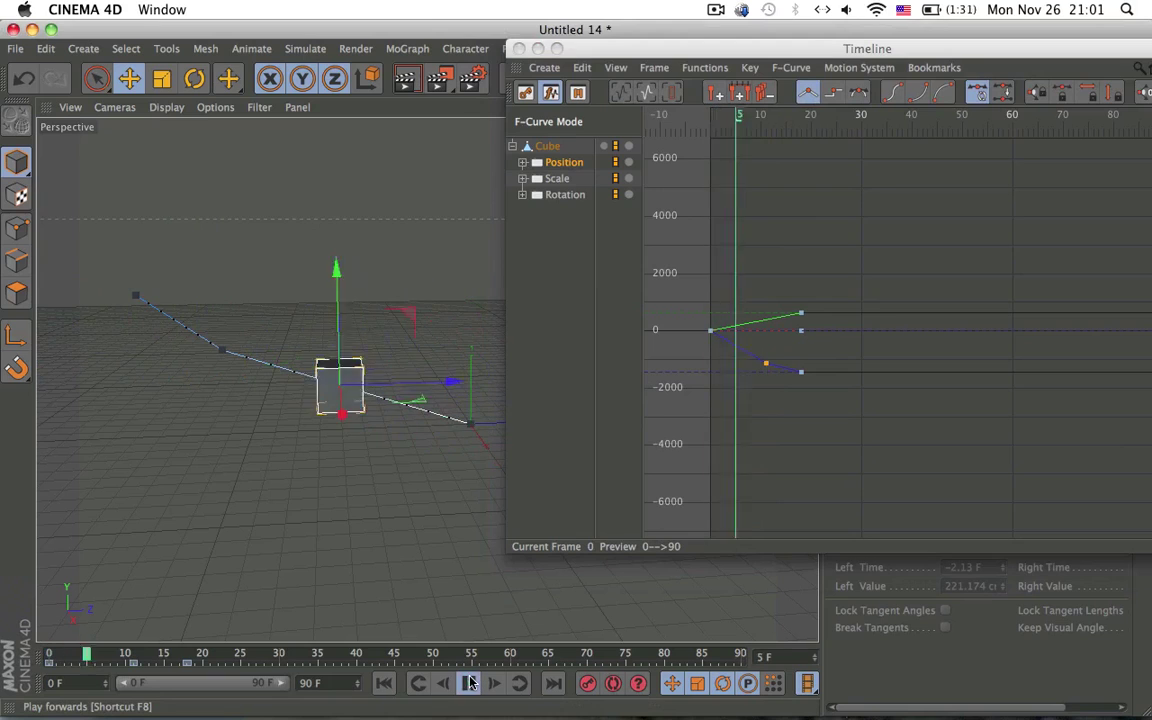
click(154, 660)
click(132, 655)
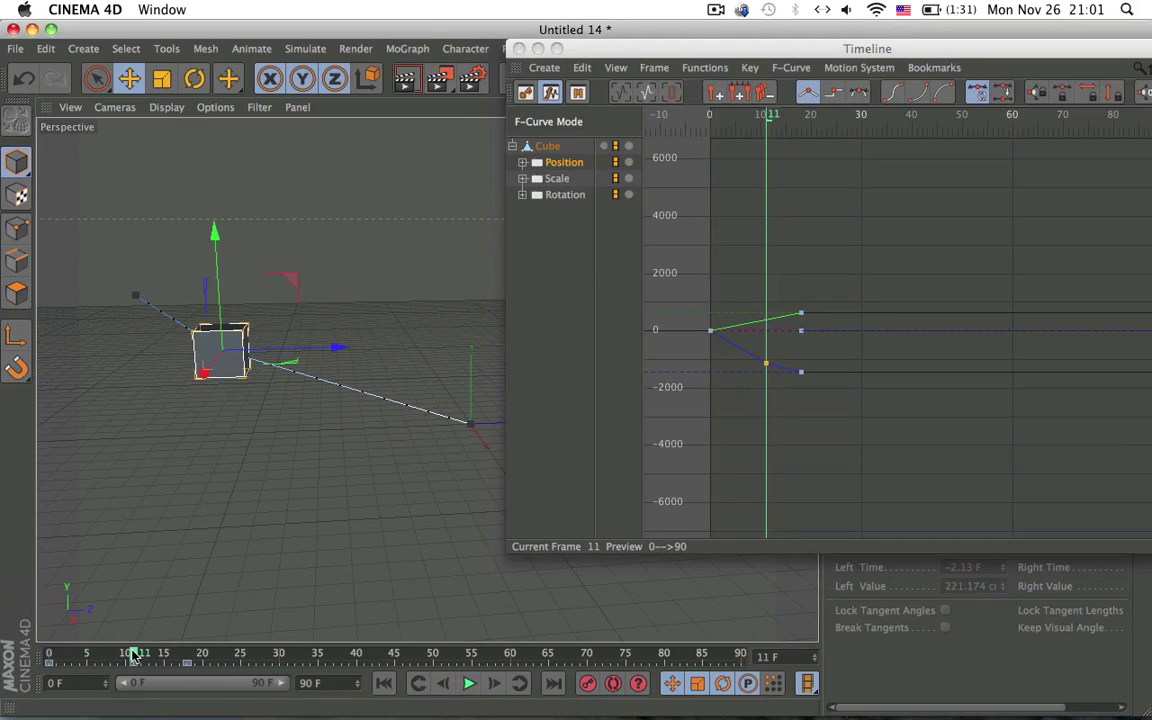
drag(727, 375, 776, 368)
click(755, 361)
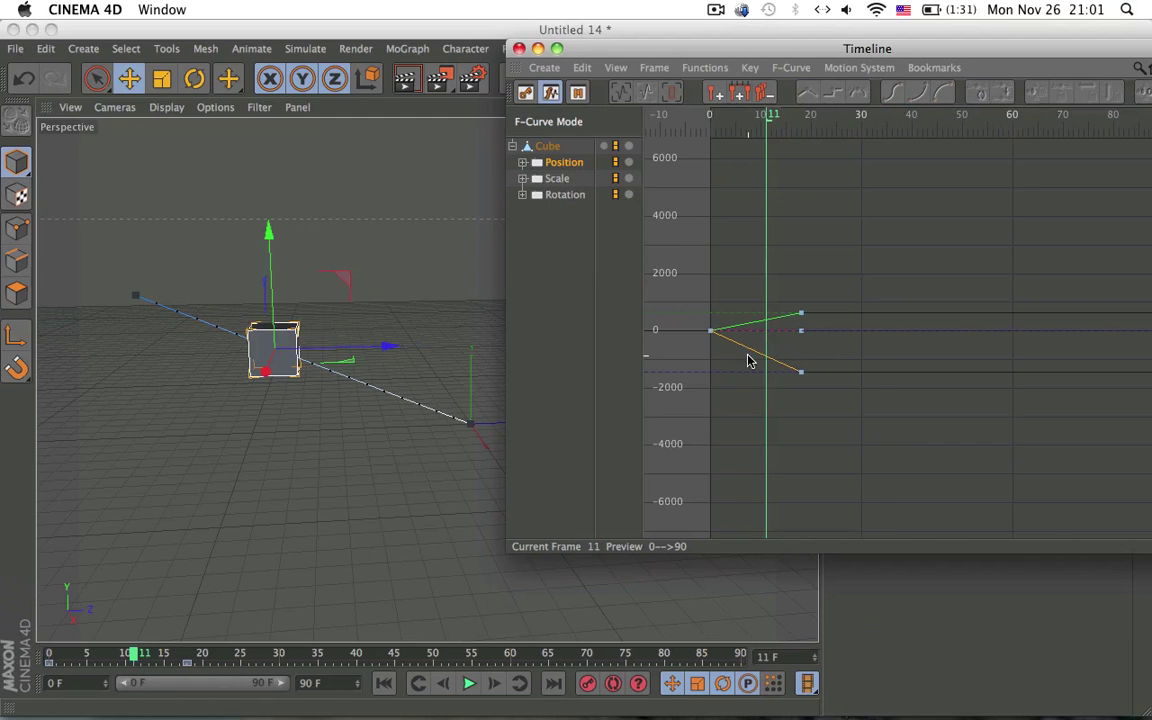
mouse_move(801, 310)
mouse_down()
mouse_move(773, 300)
mouse_move(801, 314)
mouse_up()
- Raise the cube's frame-18 height and add a frame-7 Y key at about 1200
click(801, 115)
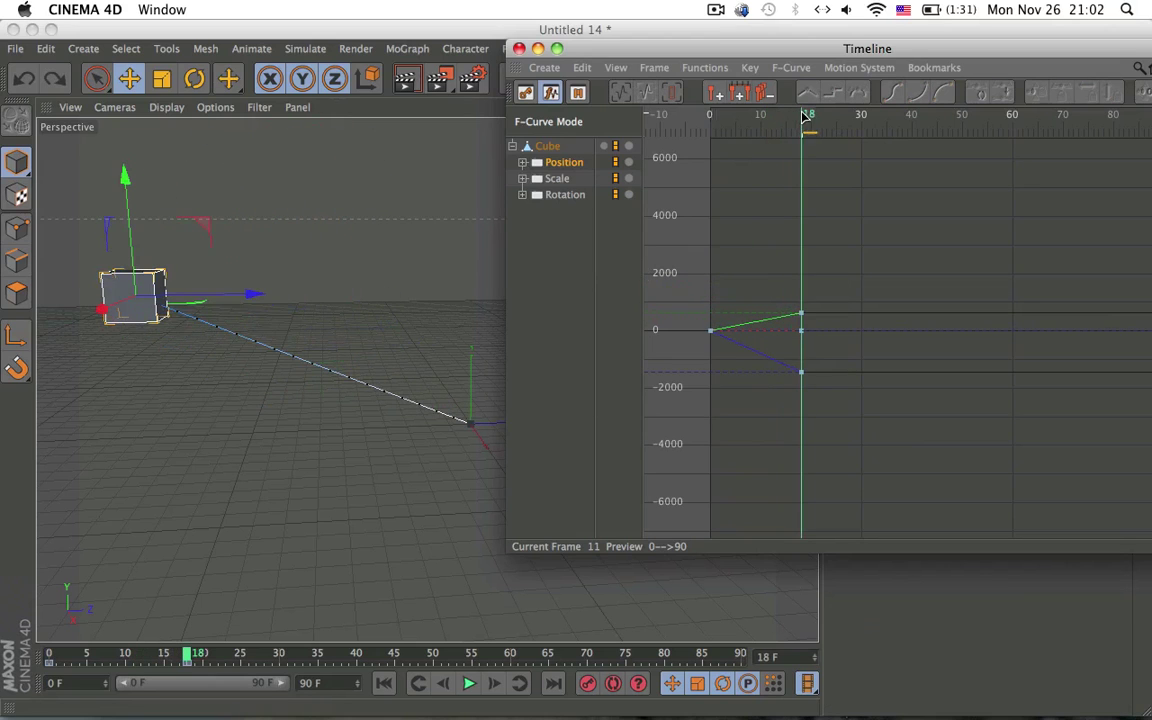
mouse_move(803, 316)
mouse_down()
mouse_move(806, 266)
mouse_move(804, 322)
mouse_move(804, 289)
mouse_move(806, 308)
mouse_up()
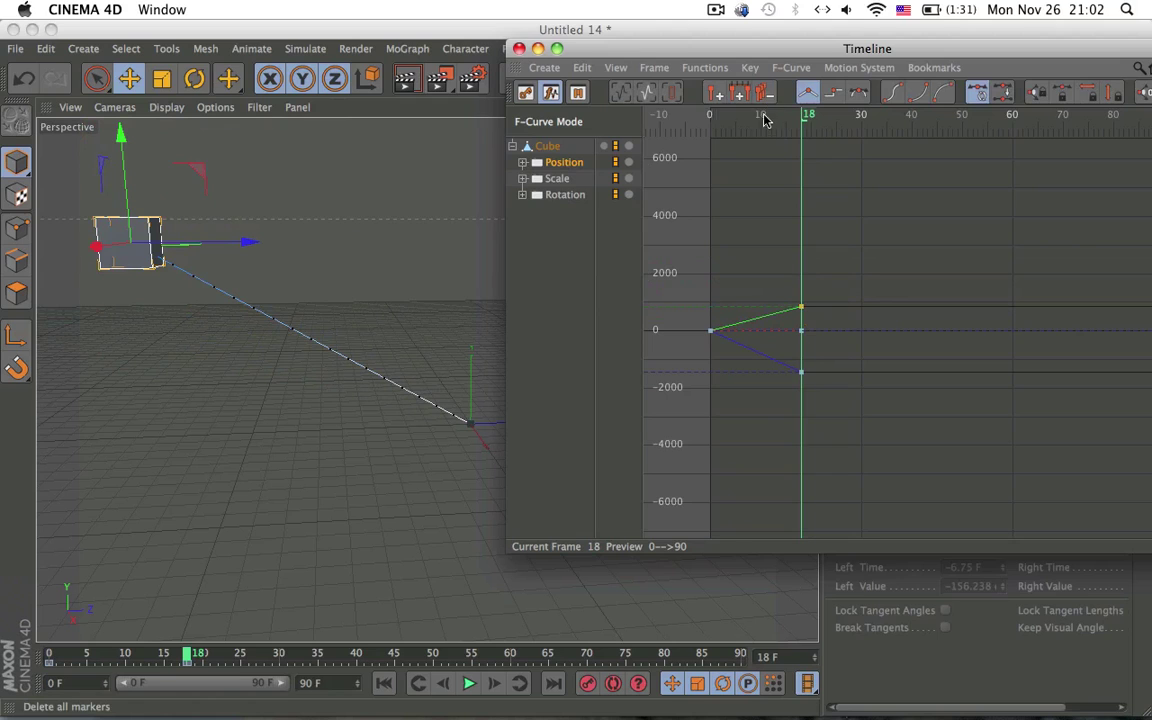
drag(765, 120, 742, 114)
ctrl+click(748, 308)
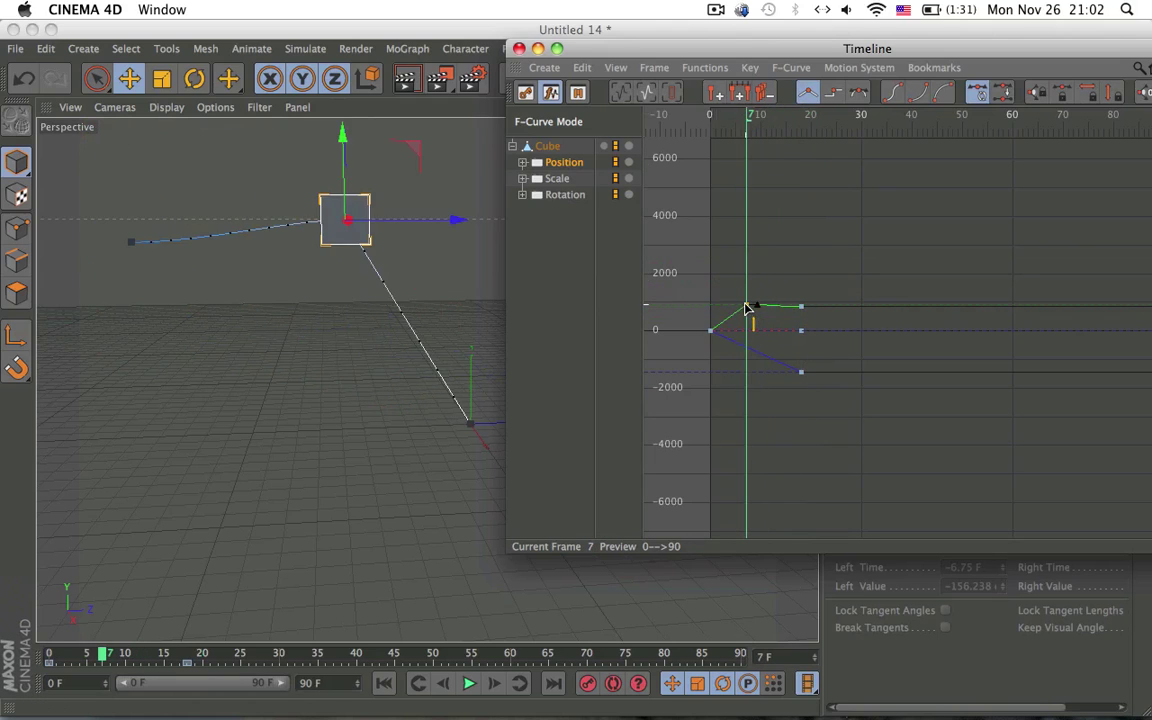
mouse_move(746, 308)
mouse_down()
mouse_move(732, 277)
mouse_move(770, 320)
mouse_up()
click(746, 300)
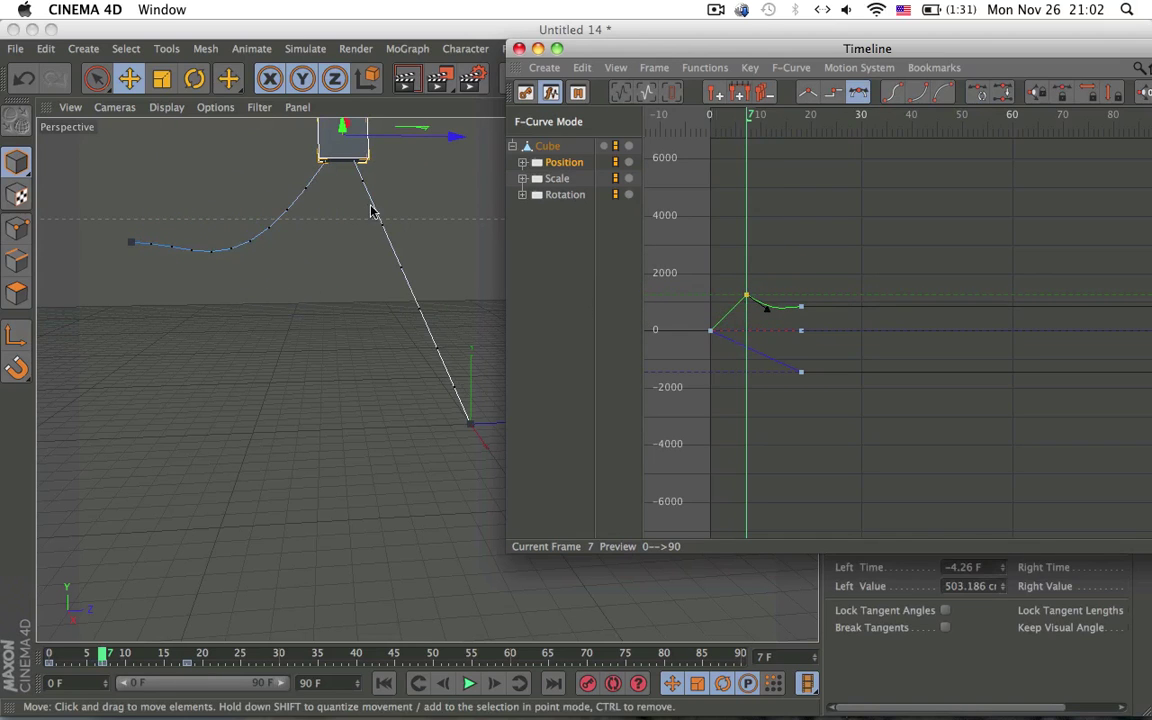
- Preview the new path, then delete the middle position key
alt+drag(370, 210, 350, 155)
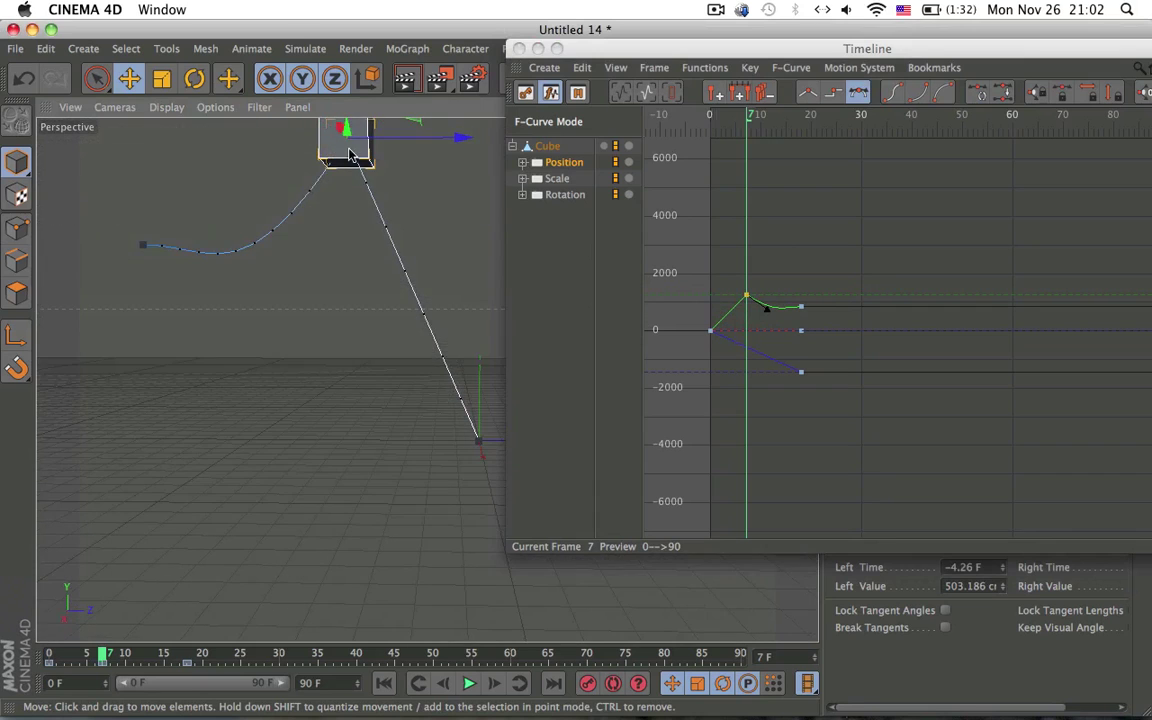
click(95, 653)
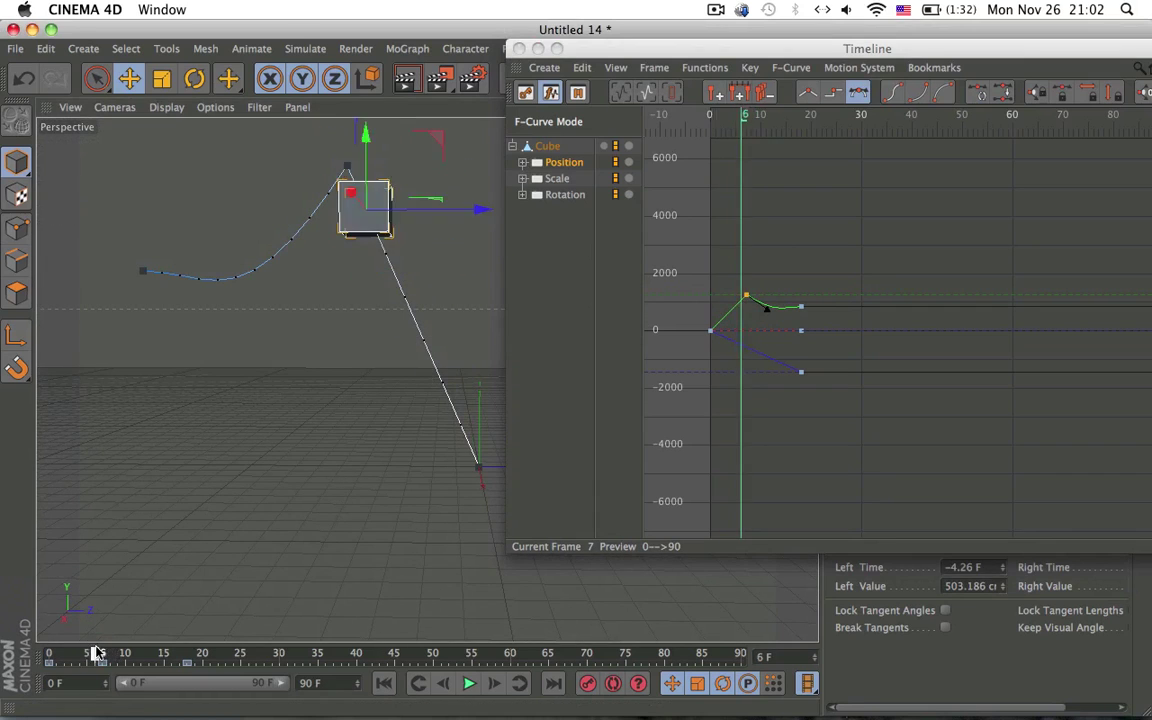
mouse_move(95, 653)
mouse_down()
mouse_move(218, 653)
mouse_move(60, 653)
mouse_move(190, 653)
mouse_up()
click(746, 297)
key(Delete)
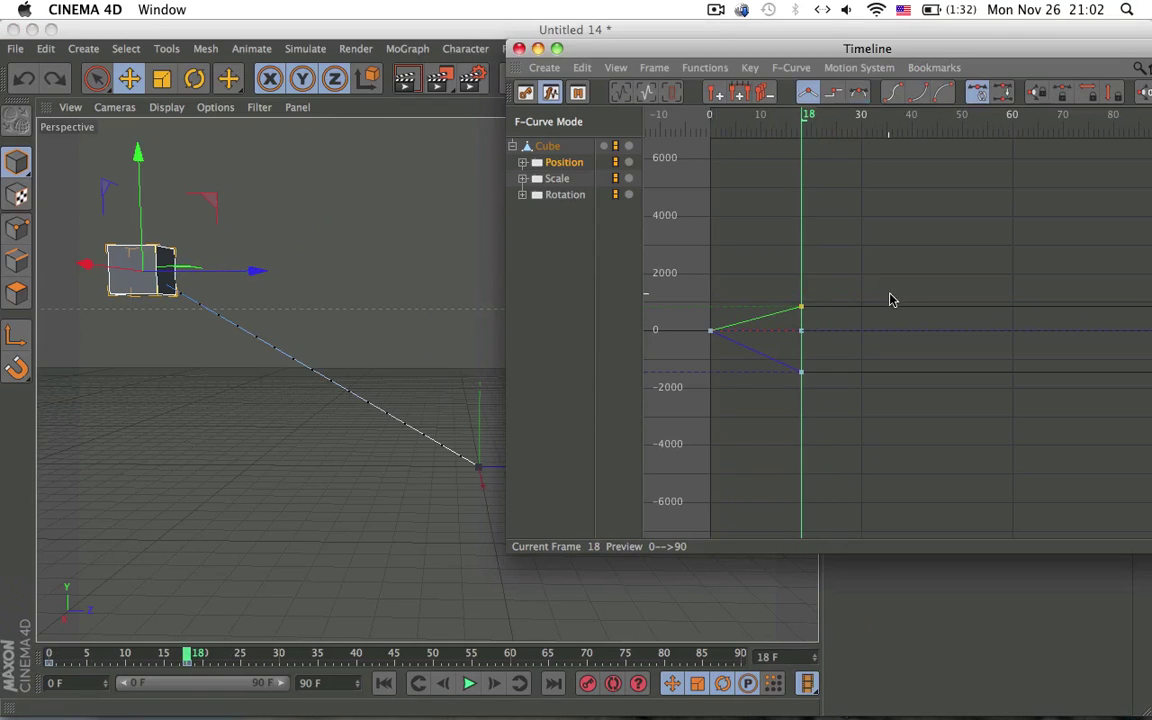
- Bend the frame-18 Y tangent and lower a motion-path point to arc the path
drag(787, 290, 840, 309)
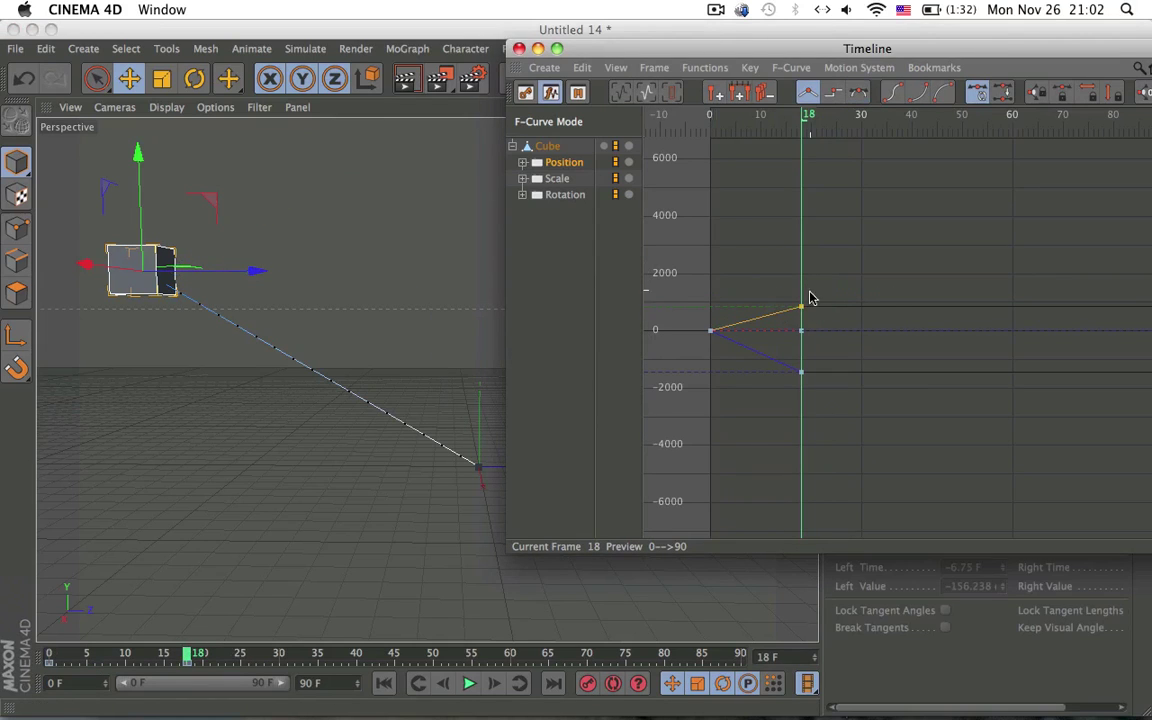
mouse_move(793, 310)
mouse_down()
mouse_move(787, 288)
mouse_move(764, 301)
mouse_move(766, 319)
mouse_move(774, 314)
mouse_move(748, 318)
mouse_up()
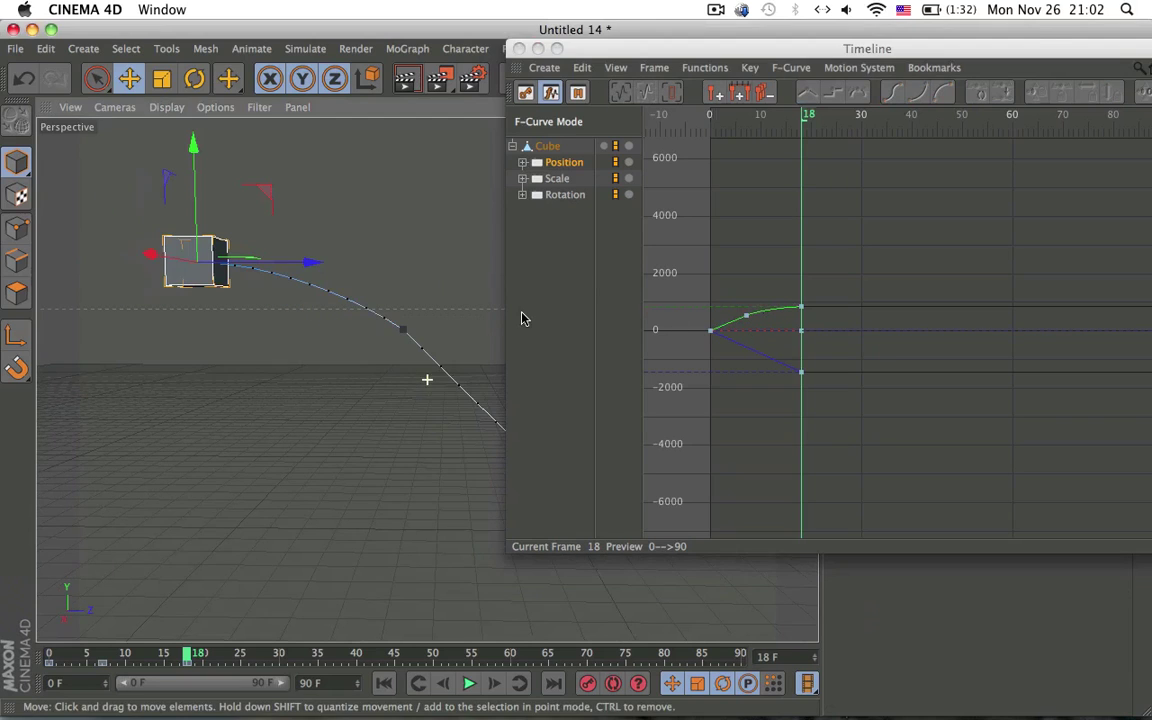
alt+middle_drag(442, 347, 437, 362)
scroll(437, 362, down, 2)
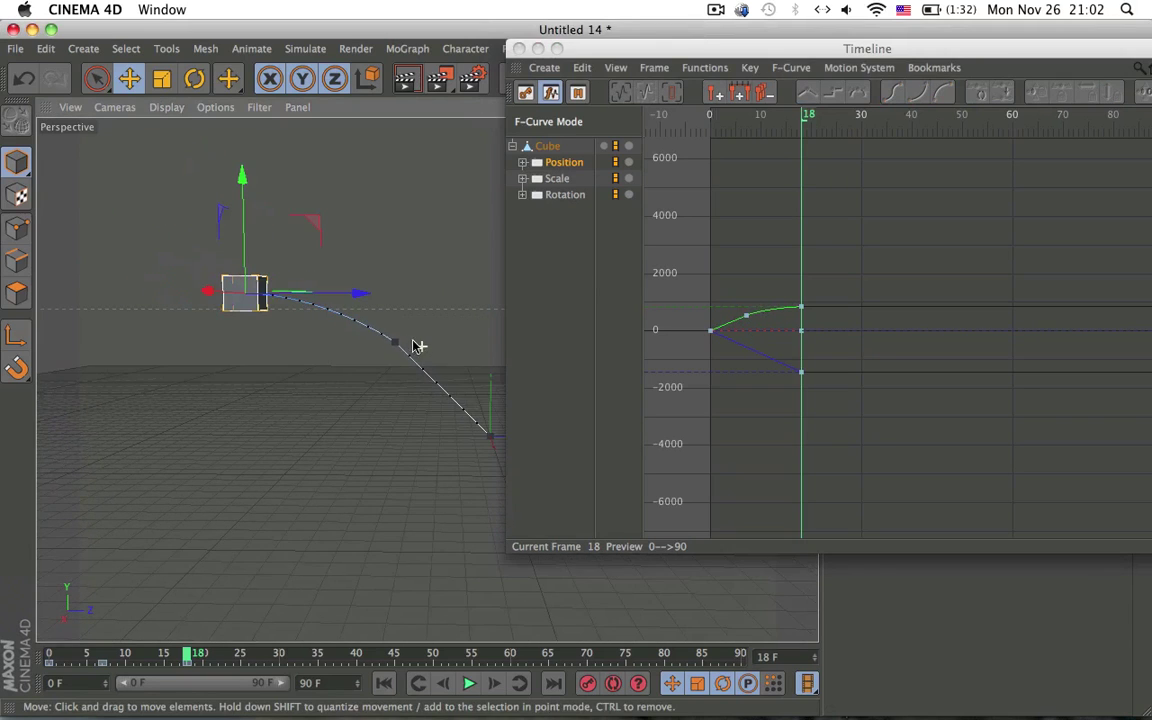
click(395, 325)
mouse_move(366, 328)
mouse_down()
mouse_move(357, 355)
mouse_move(354, 342)
mouse_up()
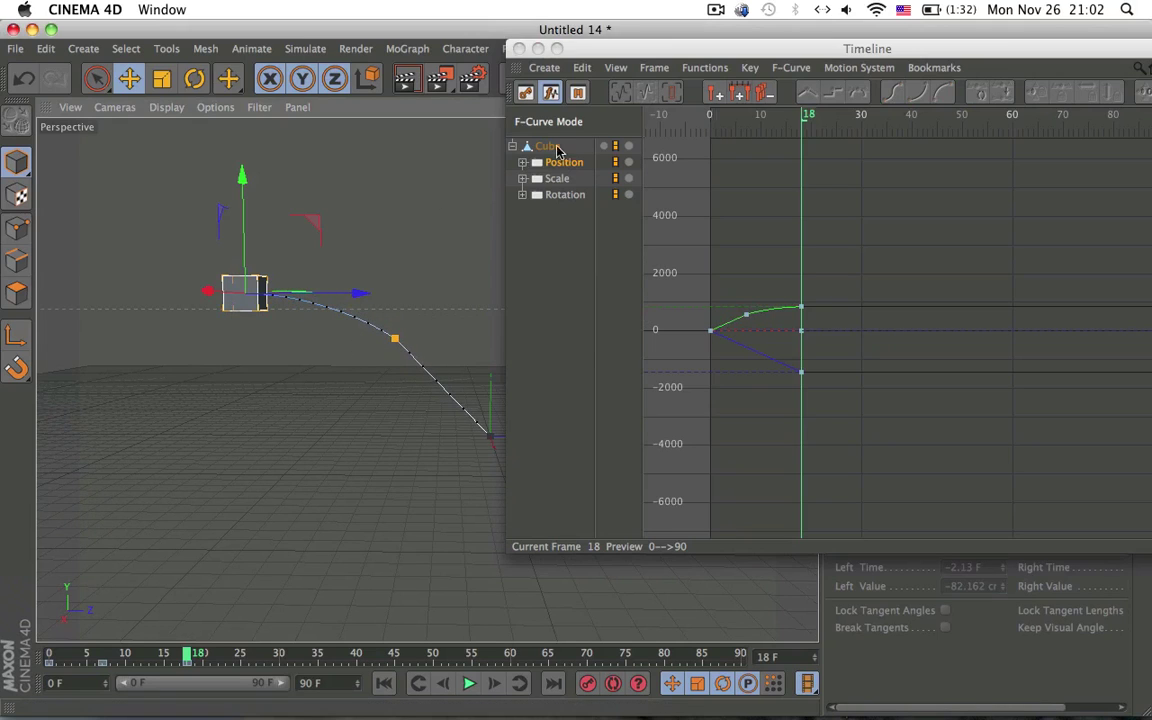
- Inspect the cube's individual X, Y and Z position curves and its scale curve
click(521, 163)
click(565, 193)
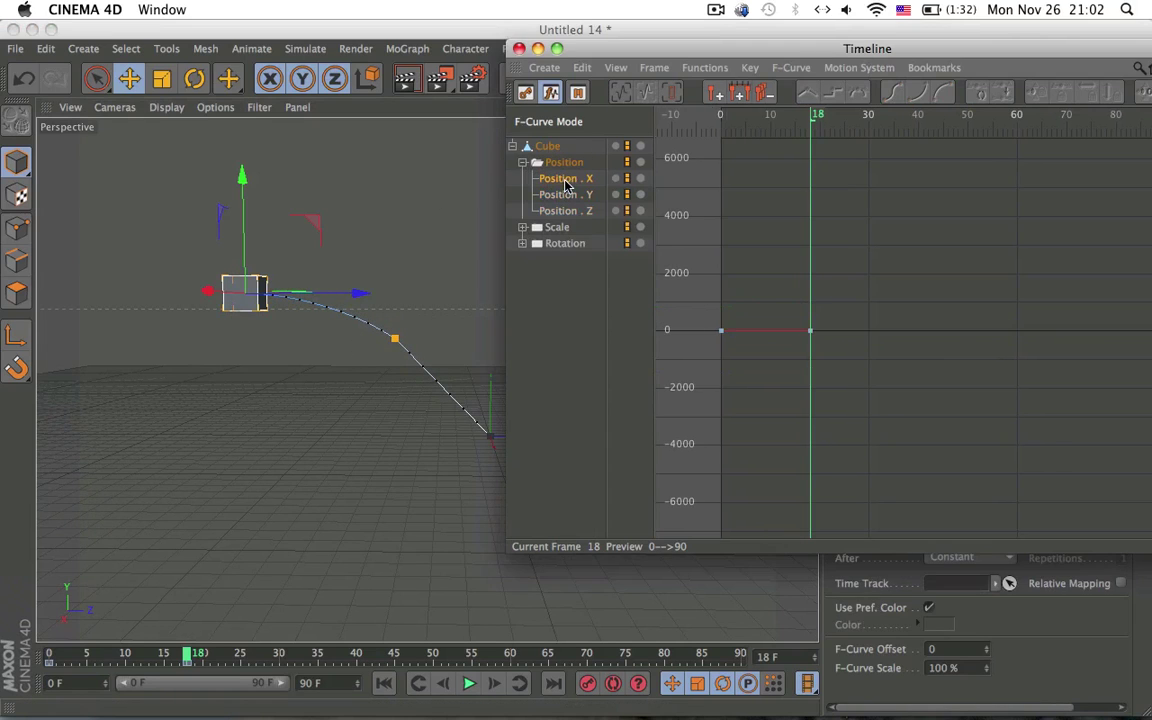
click(566, 195)
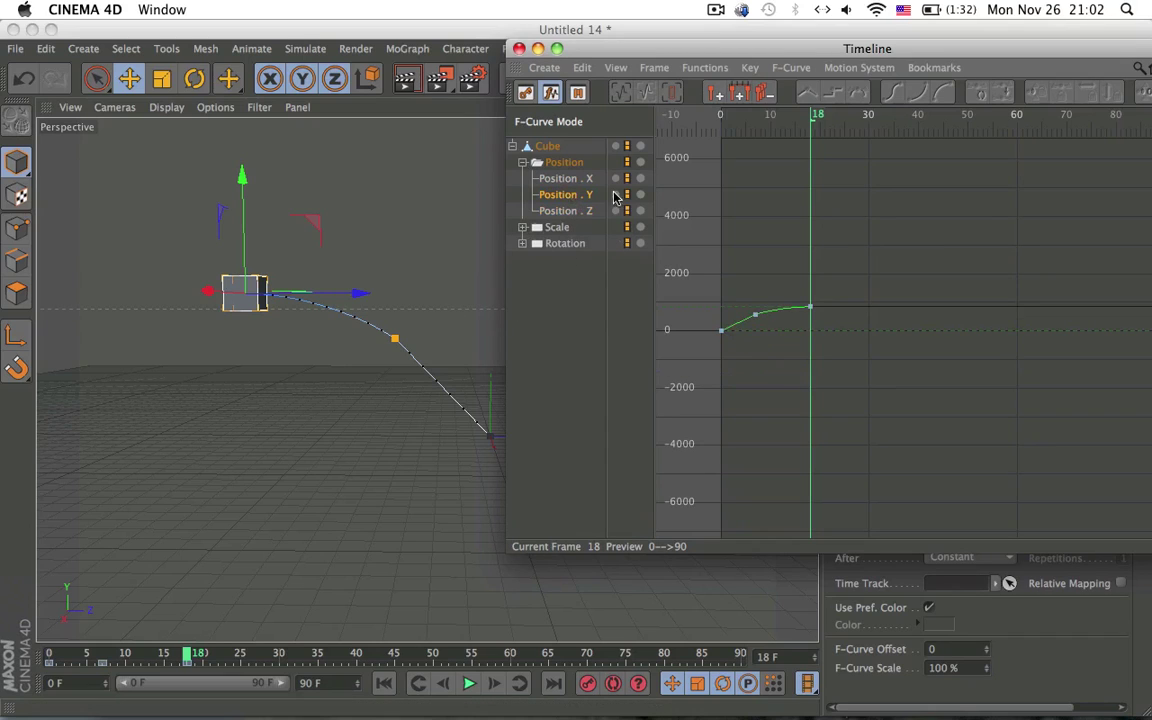
click(575, 180)
click(521, 163)
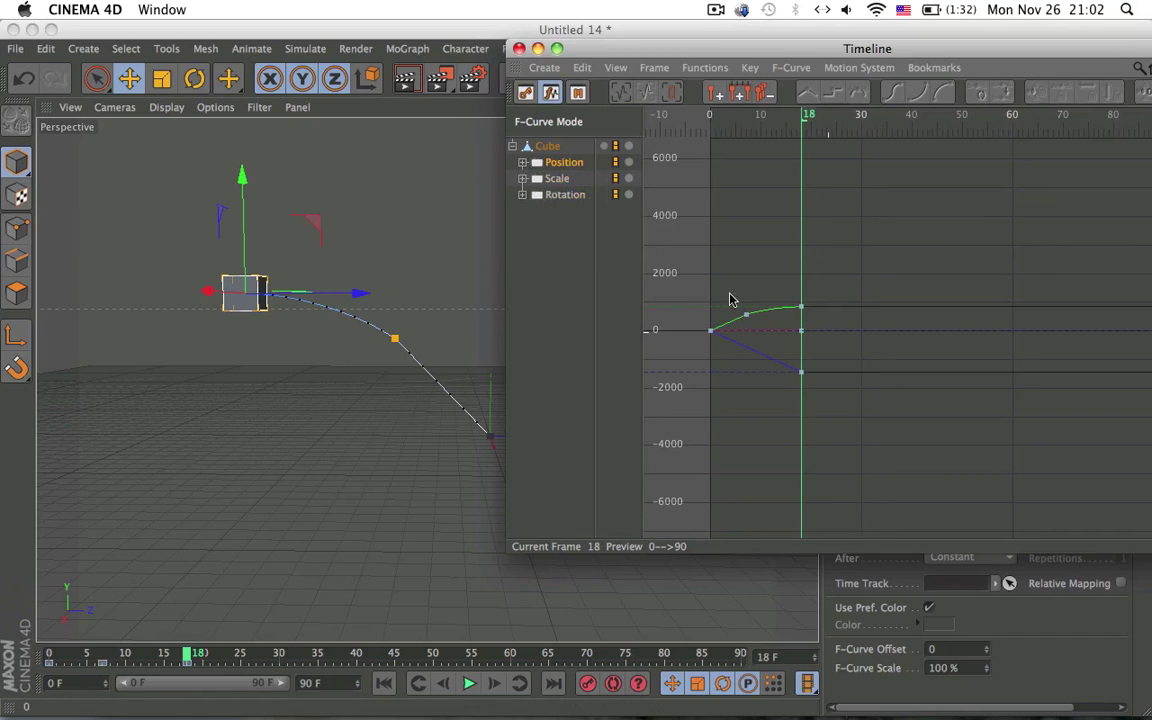
click(557, 179)
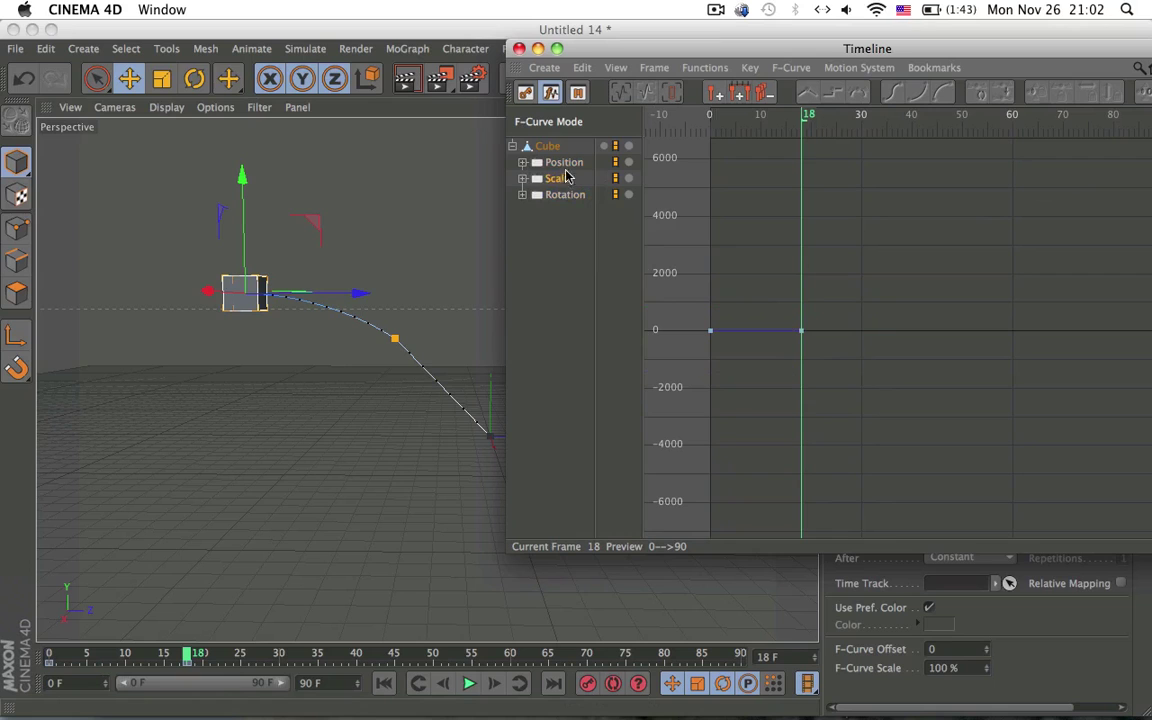
- Show the cube's Position F-curves and set the current time to frame 29
click(562, 162)
alt+middle_drag(389, 335, 442, 329)
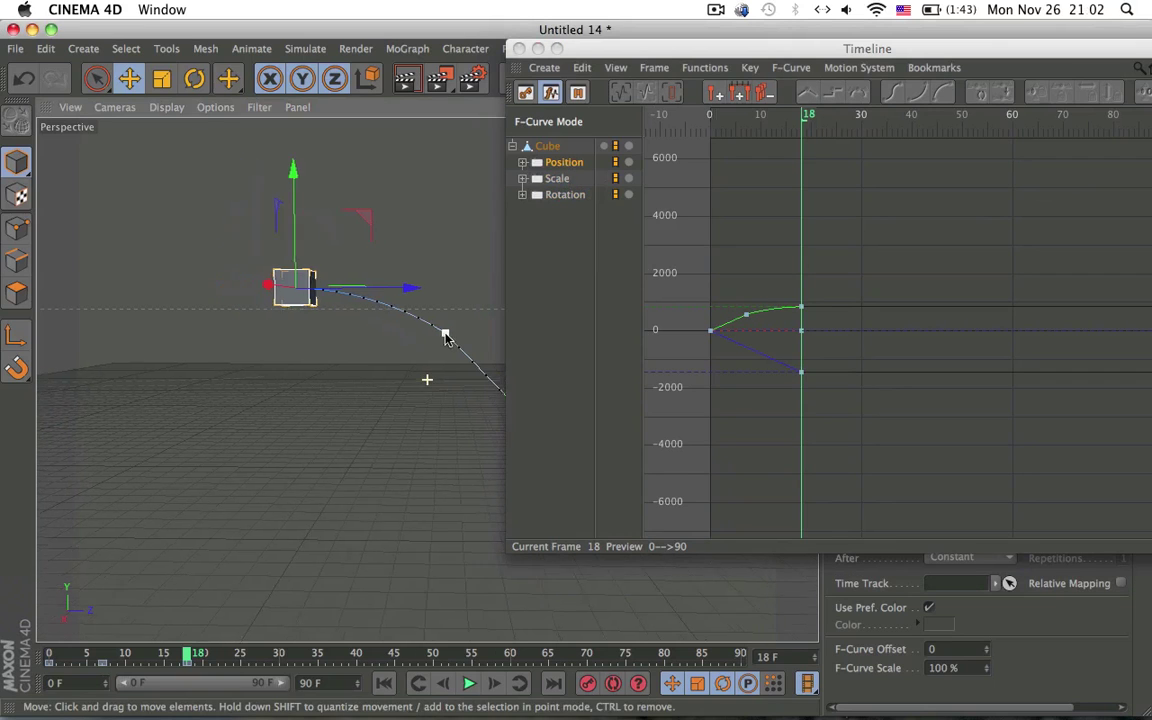
click(848, 117)
drag(851, 113, 862, 116)
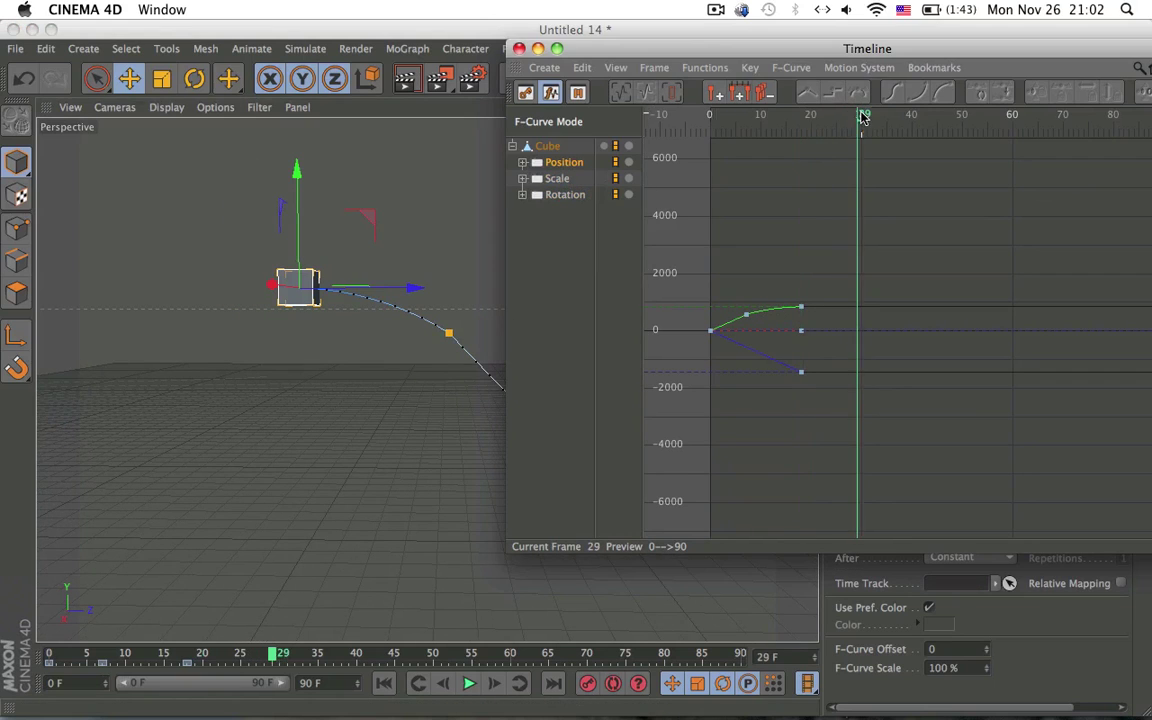
- Try a frame-29 position key on the green curve, then delete the unwanted key
ctrl+click(857, 320)
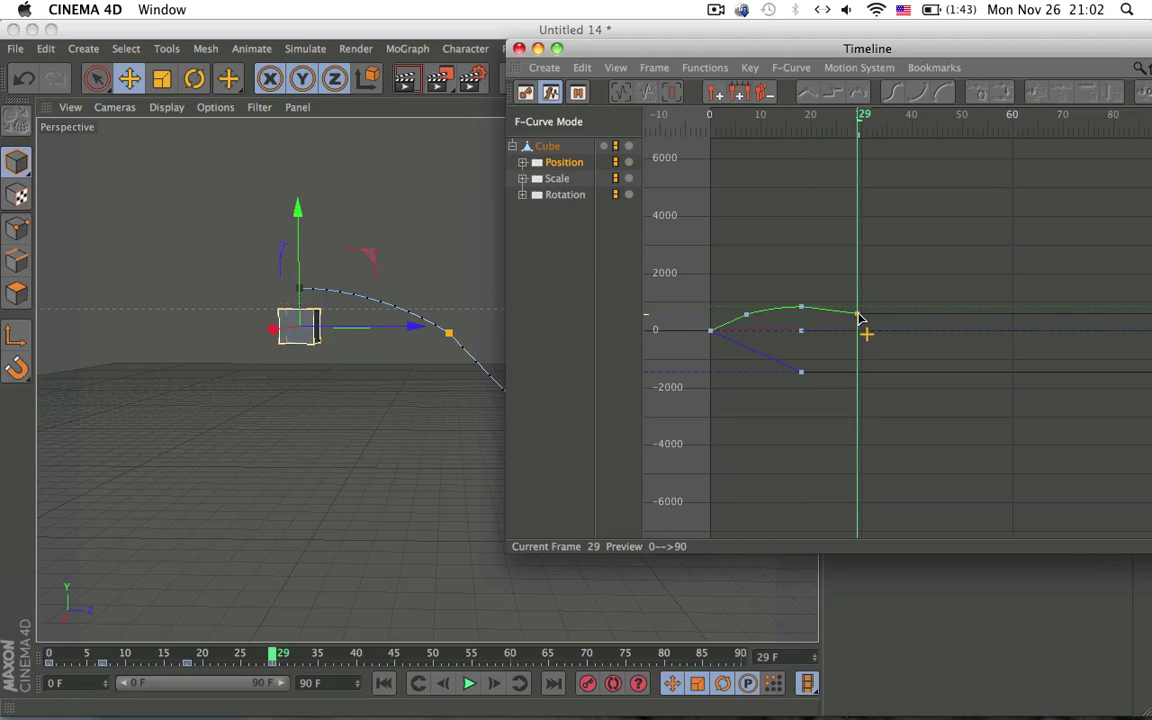
click(859, 319)
drag(859, 321, 862, 320)
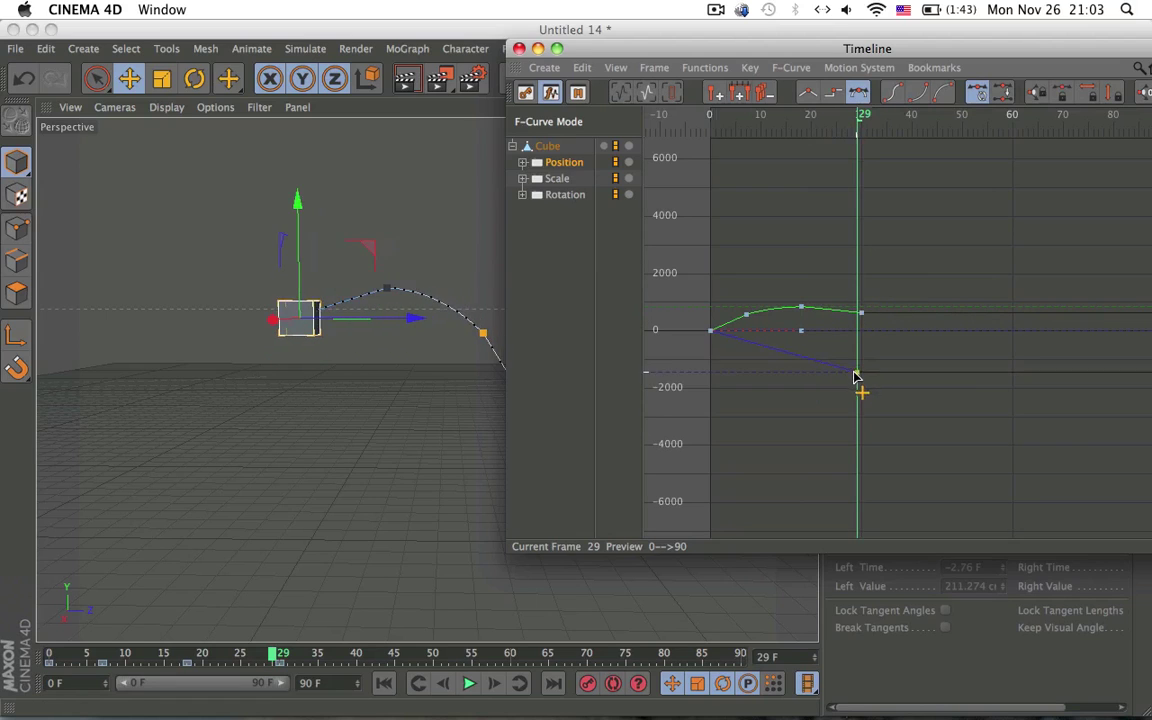
key(Delete)
- Pull the frame-29 keys down: blue curve to about -2700, green to about 0
click(814, 376)
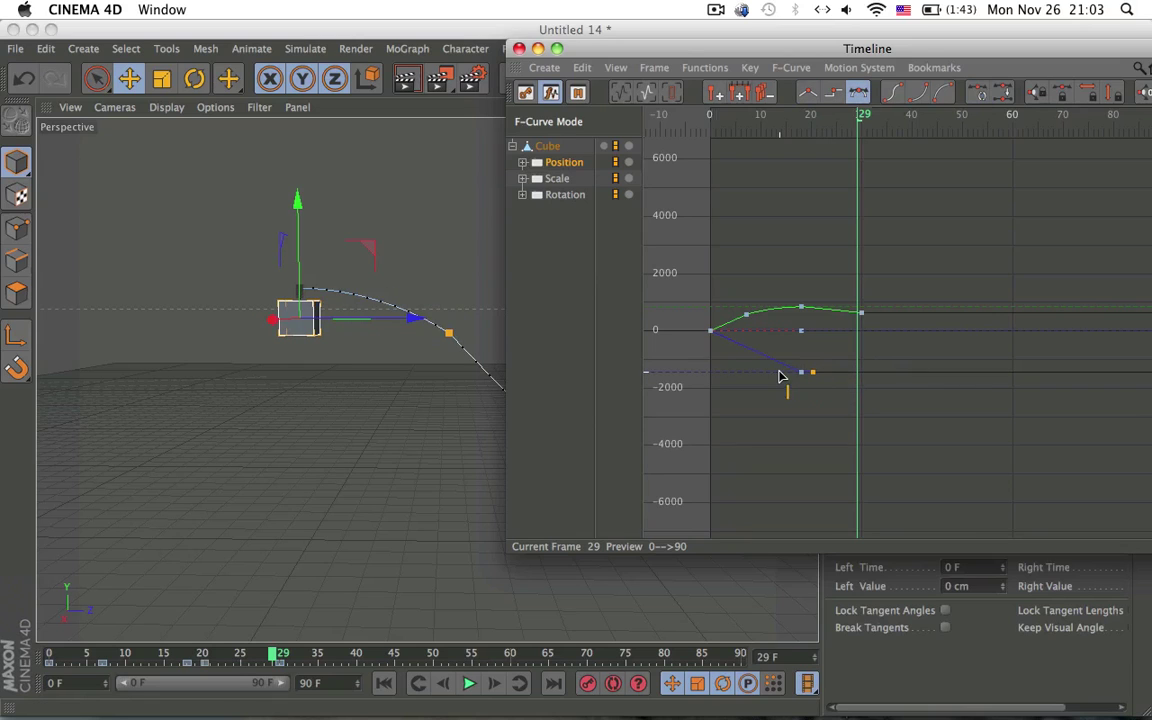
click(811, 374)
click(816, 376)
drag(851, 376, 856, 410)
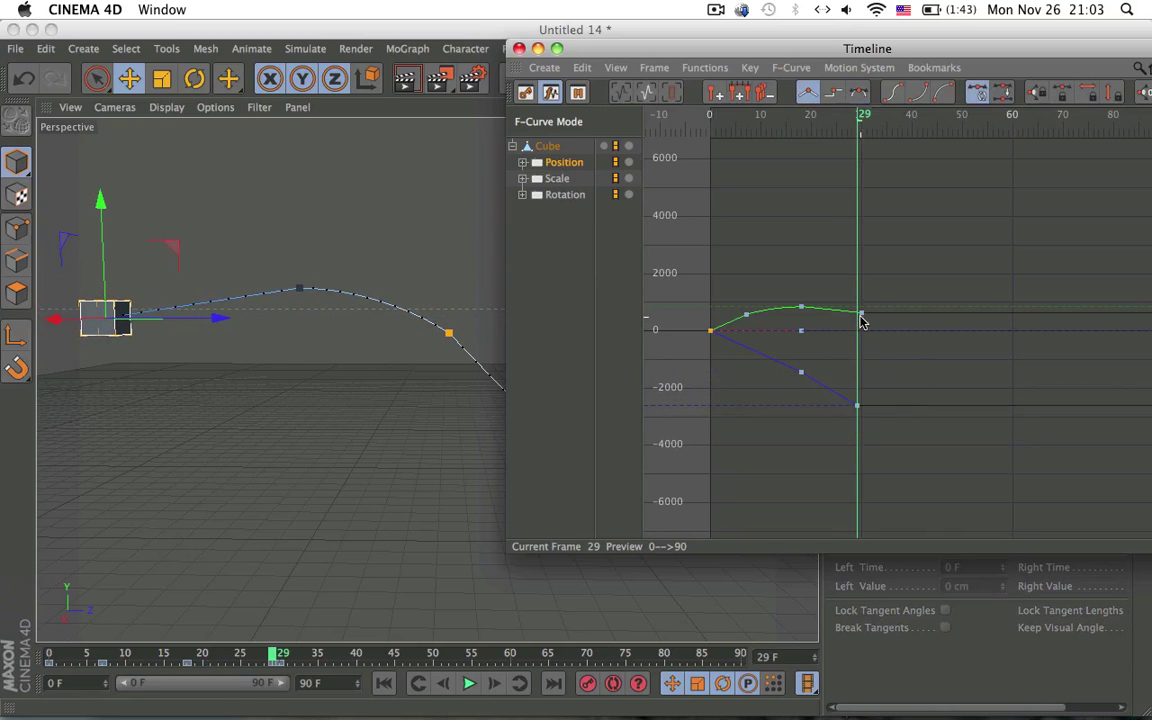
mouse_move(860, 315)
mouse_down()
mouse_move(855, 340)
mouse_move(829, 317)
mouse_move(838, 323)
mouse_up()
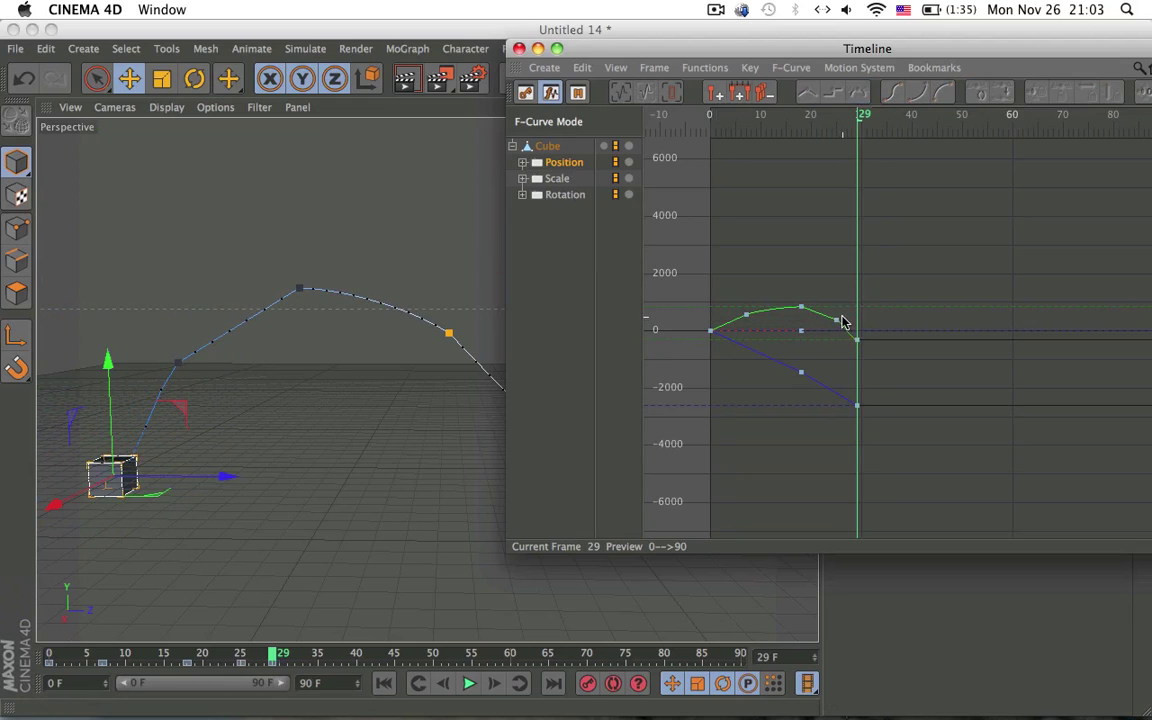
- Add a green-curve height key near frame 25 and bend its tangent downward
key(ctrl+z)
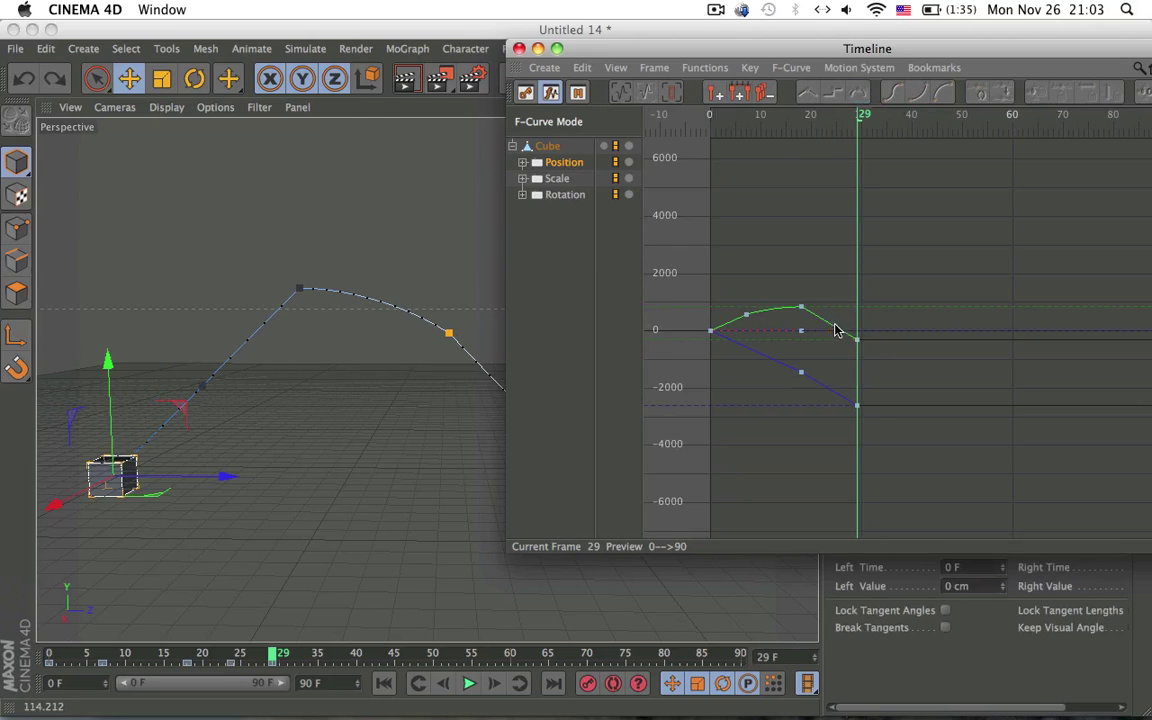
ctrl+click(838, 318)
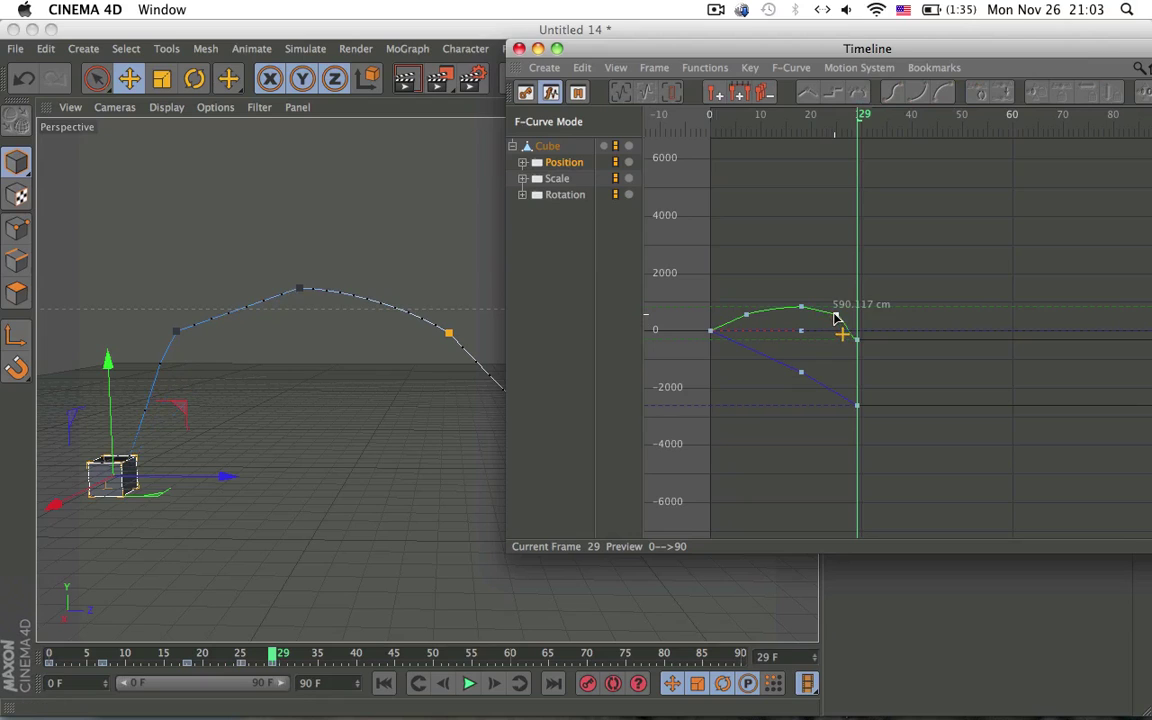
key(ctrl+z)
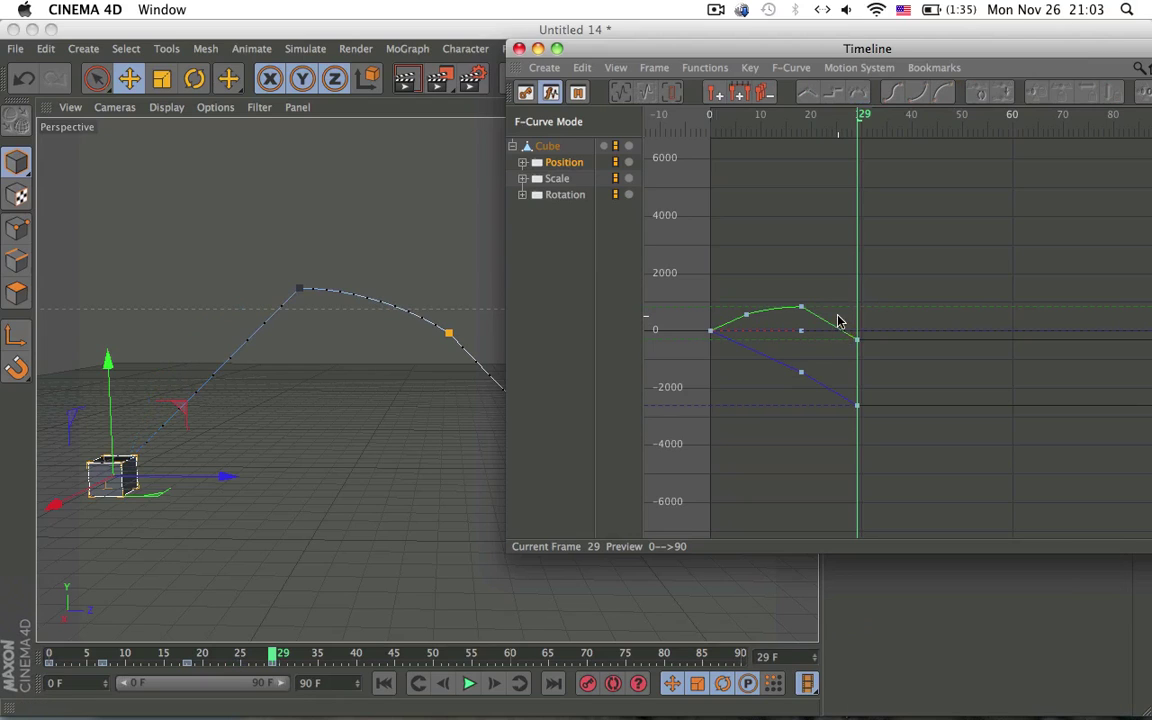
ctrl+click(838, 319)
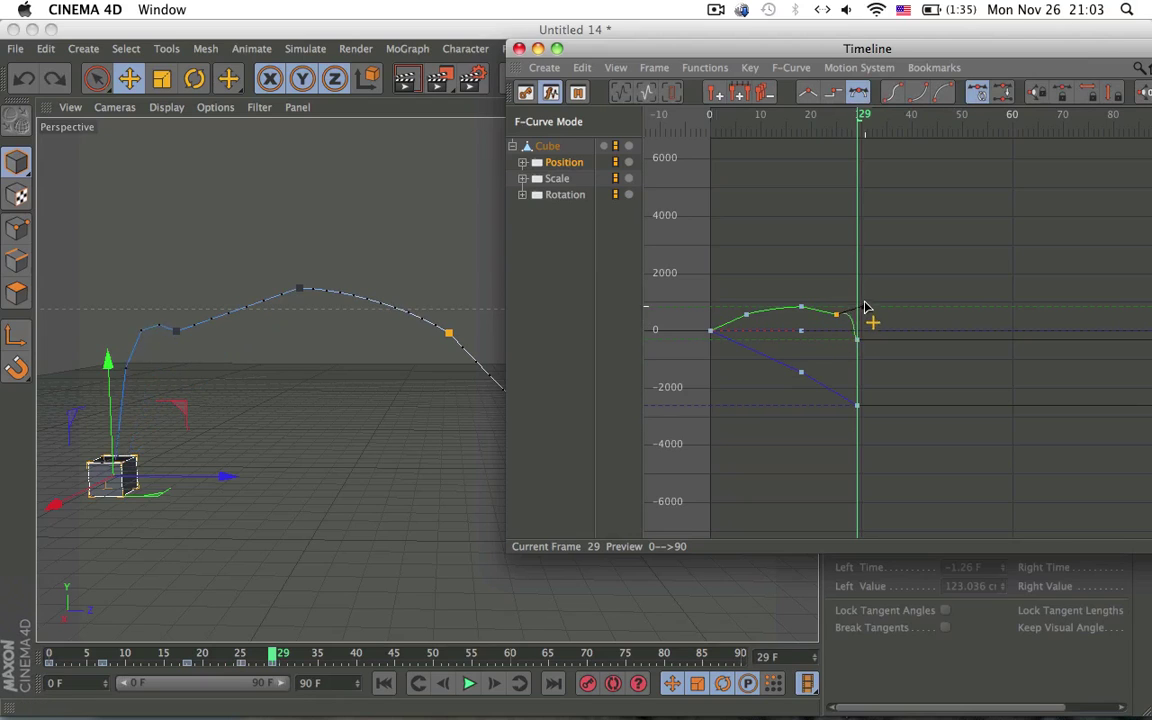
drag(865, 307, 862, 320)
click(881, 348)
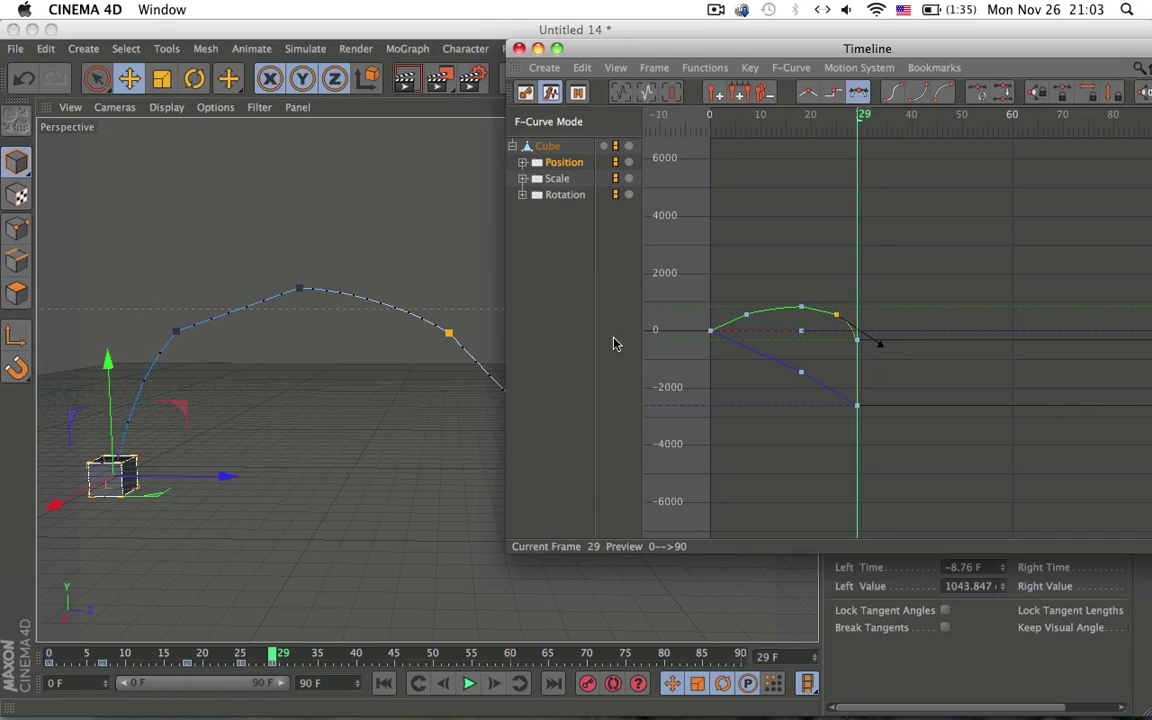
- Preview the steeper fall from the start, then show the keys as tracks in Key Mode
alt+drag(368, 321, 380, 483)
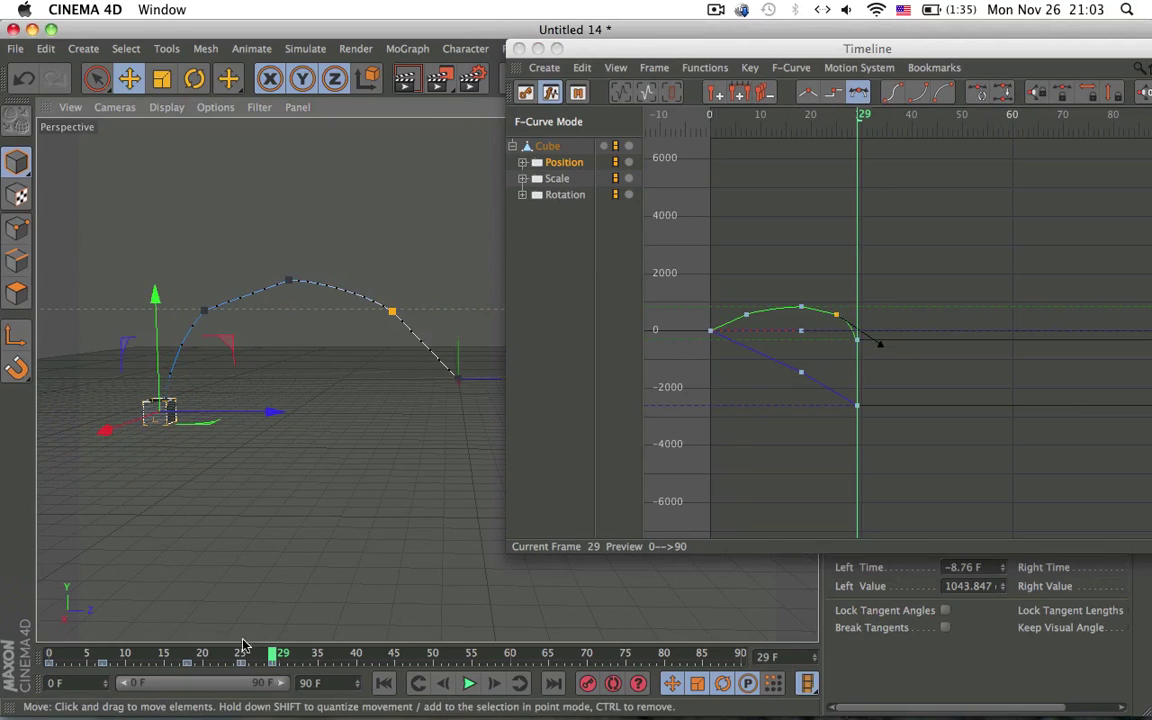
drag(244, 653, 2, 665)
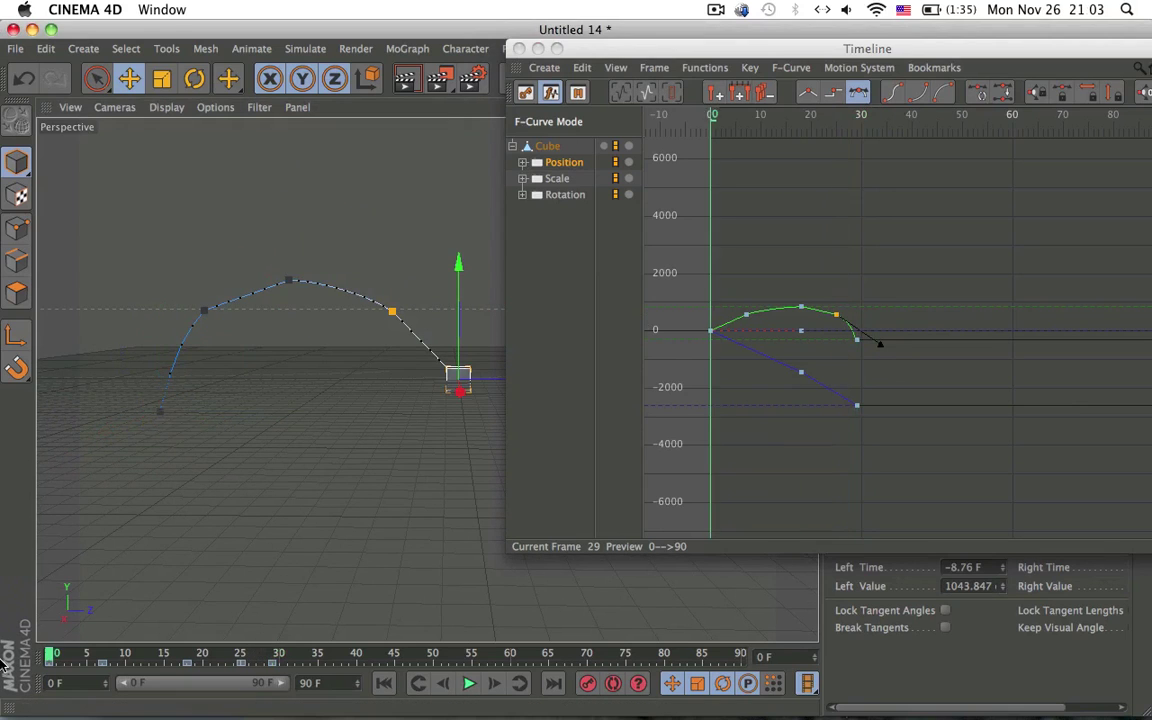
click(468, 683)
click(468, 683)
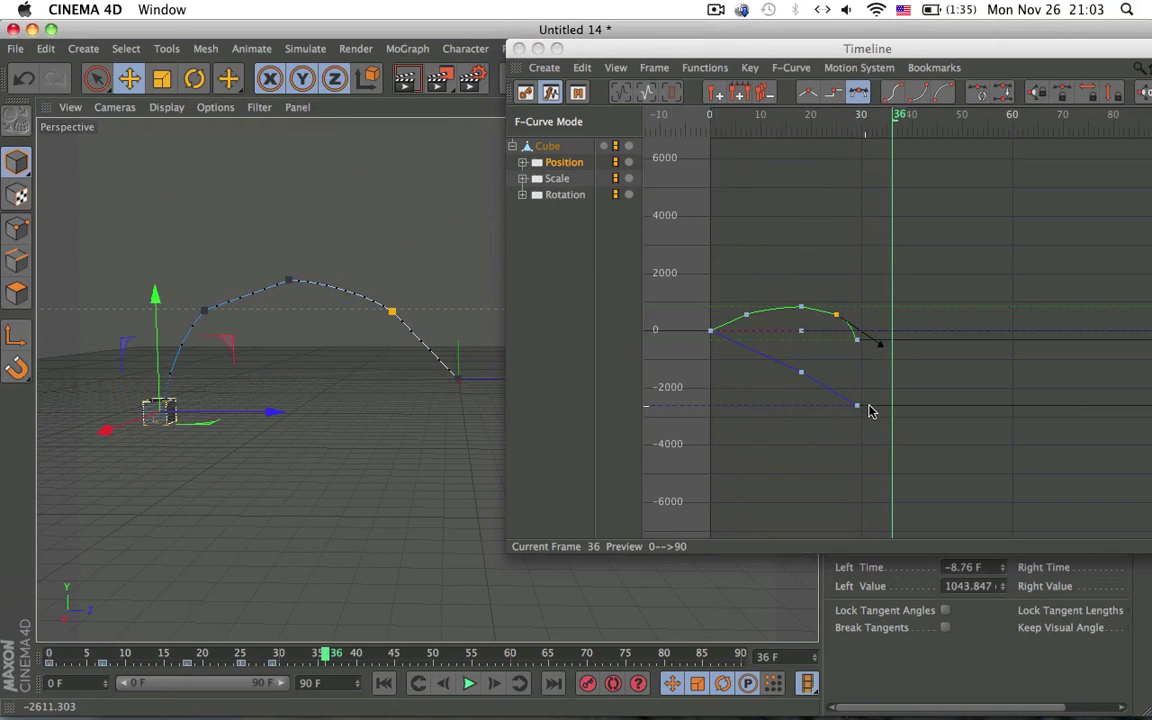
mouse_move(857, 340)
mouse_down()
mouse_move(918, 342)
mouse_move(910, 290)
mouse_move(926, 375)
mouse_move(949, 334)
mouse_move(931, 368)
mouse_move(880, 343)
mouse_up()
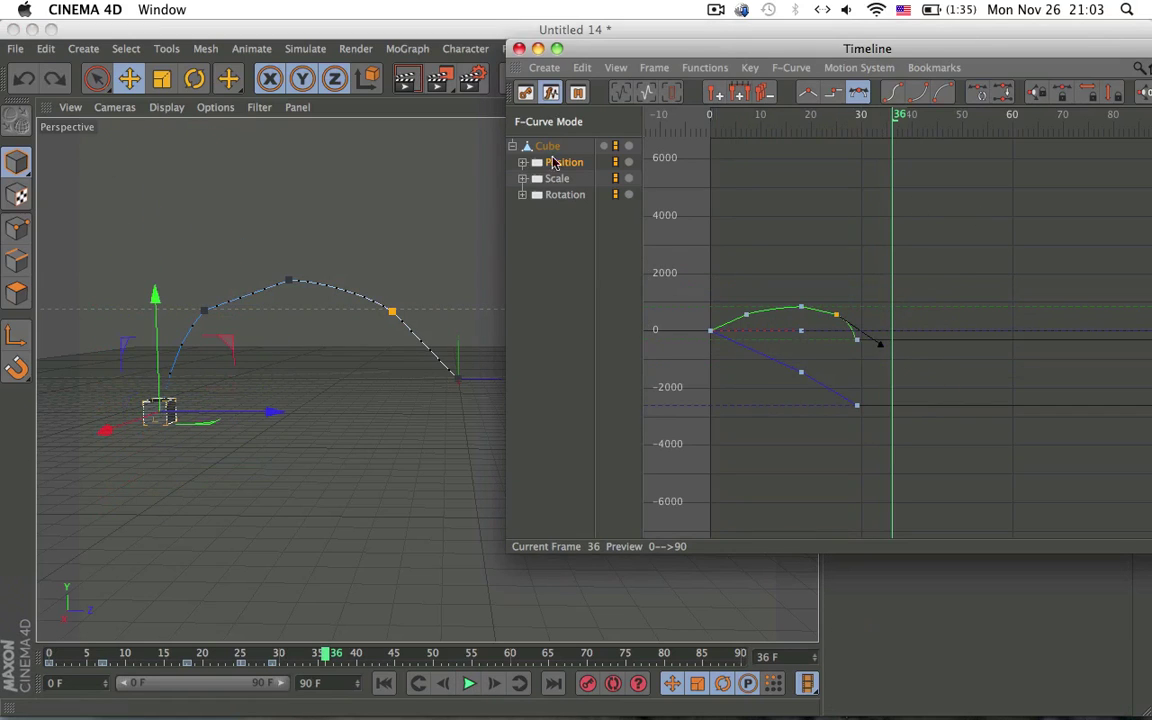
click(524, 95)
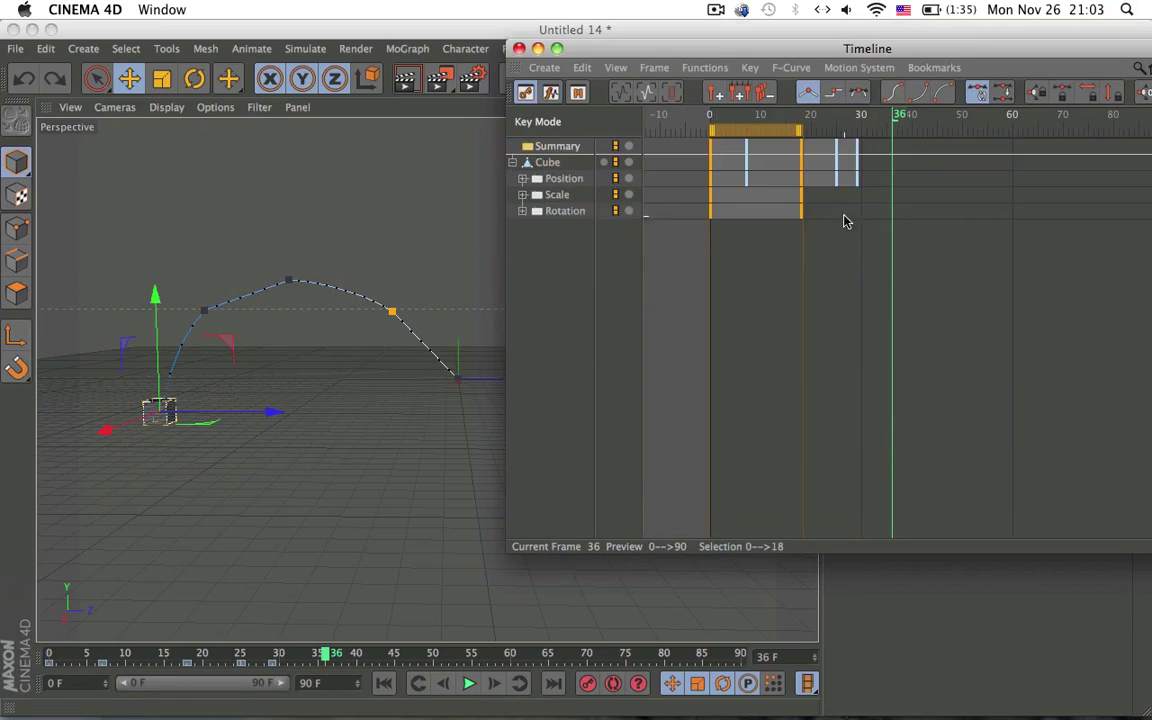
- Stretch the cube's keys over more frames to slow the arc and check Motion Mode
mouse_move(711, 145)
mouse_down()
mouse_move(860, 166)
mouse_move(967, 130)
mouse_move(1043, 135)
mouse_move(845, 140)
mouse_move(931, 141)
mouse_move(870, 135)
mouse_up()
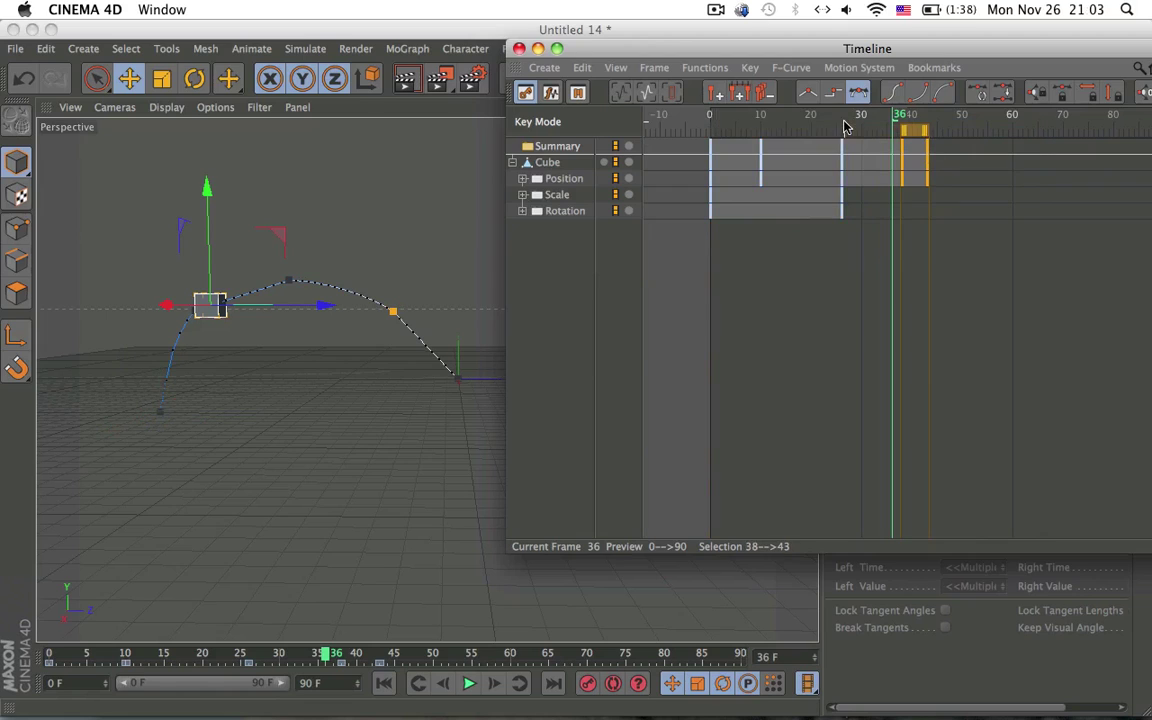
click(577, 92)
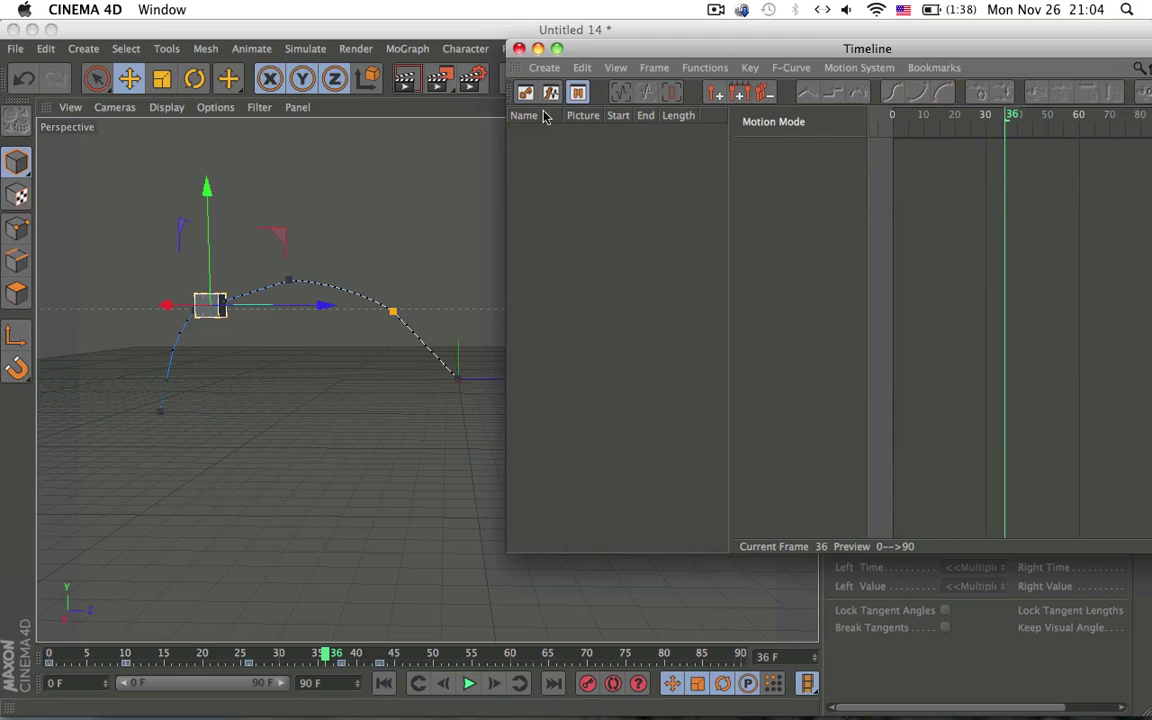
drag(713, 50, 309, 109)
click(838, 92)
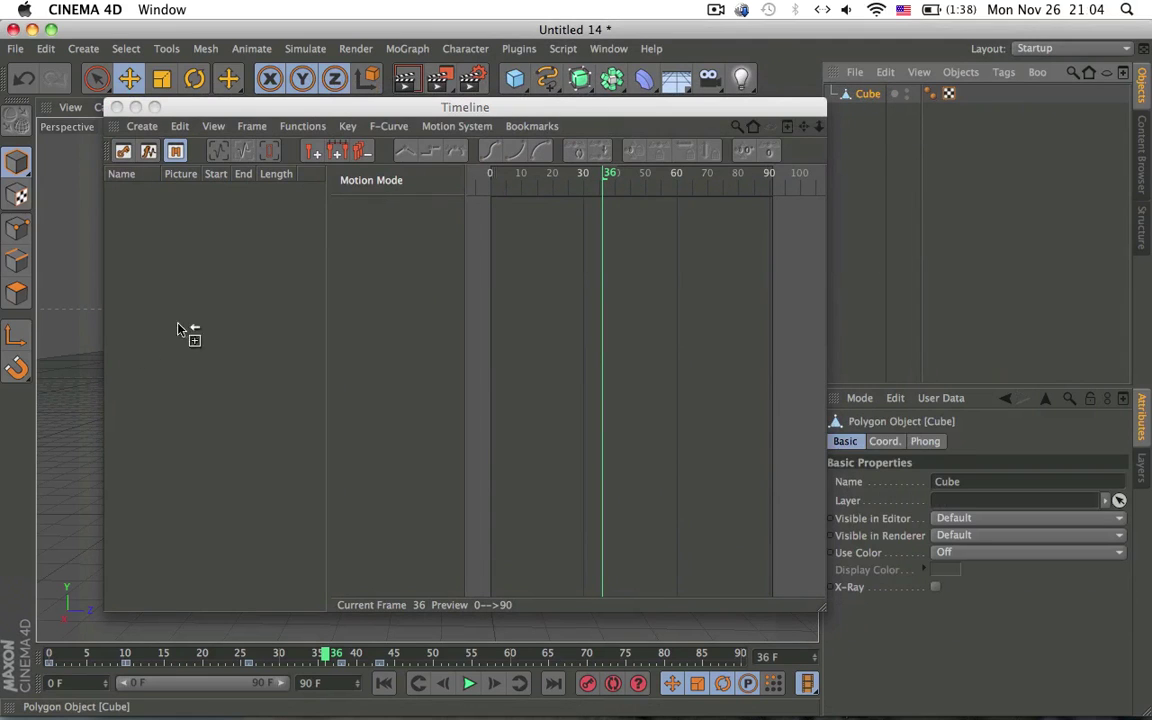
drag(866, 93, 677, 172)
drag(452, 120, 748, 117)
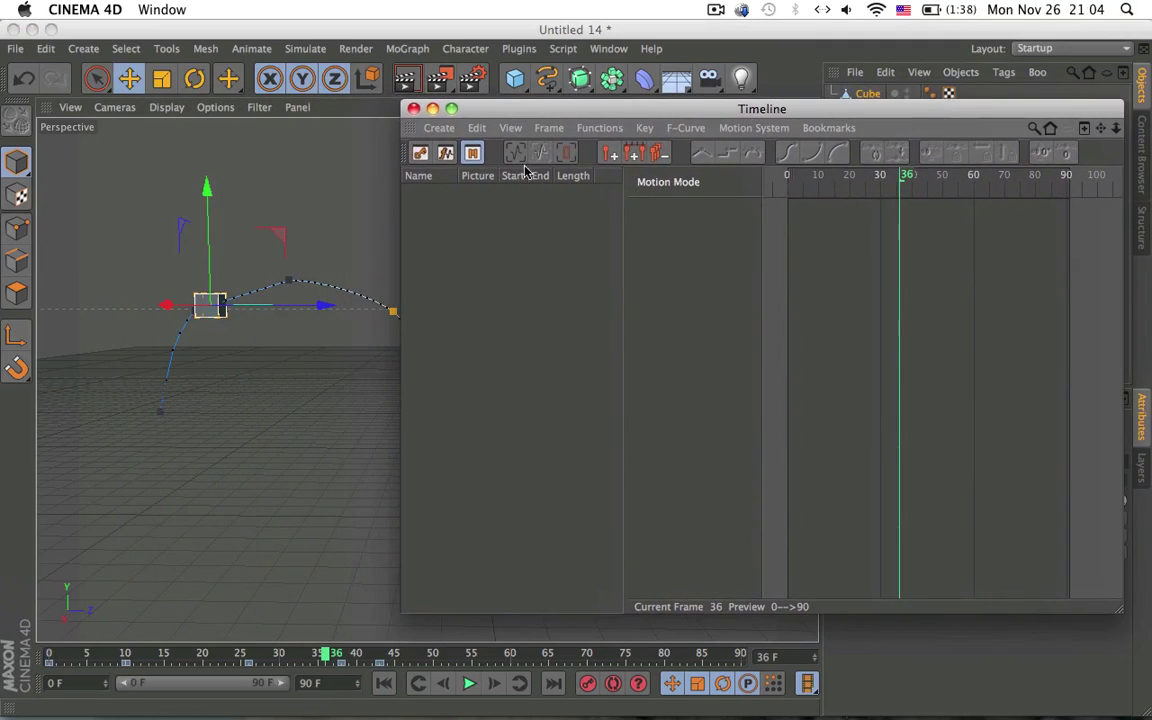
- Return to key view, select the cube's Scale track, and close the Timeline window
click(431, 151)
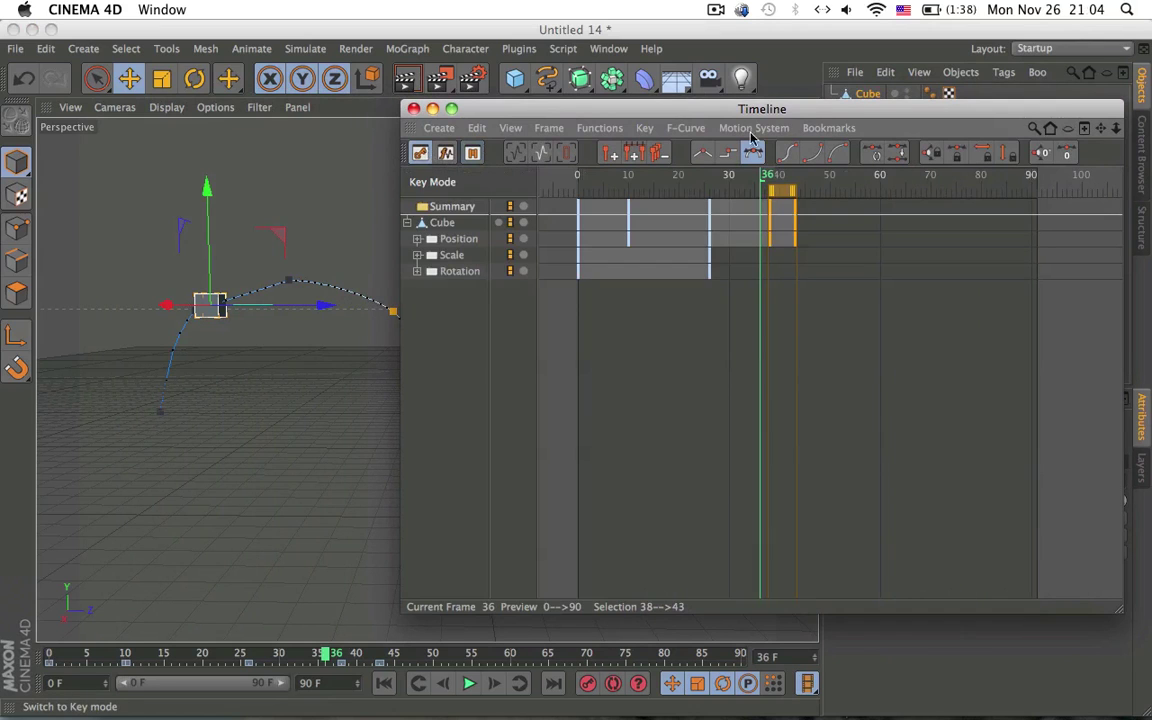
click(441, 222)
click(451, 256)
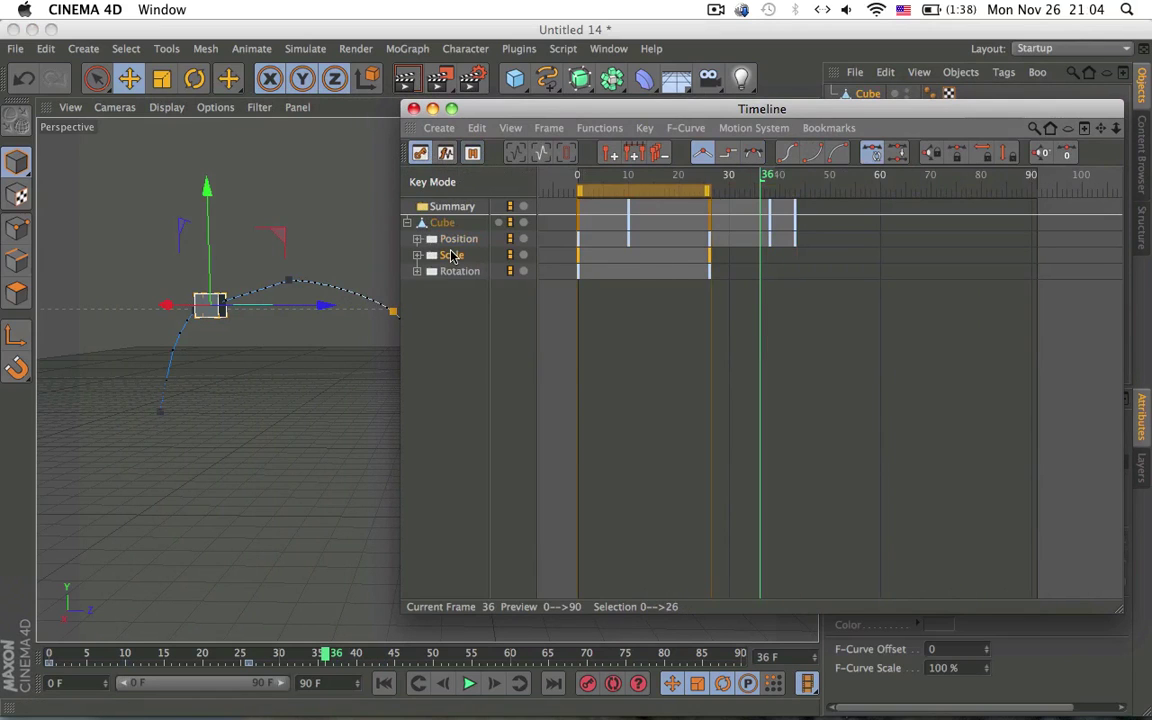
click(414, 109)
mouse_move(393, 319)
alt+mouse_down()
mouse_move(231, 290)
mouse_move(499, 262)
alt+mouse_up()
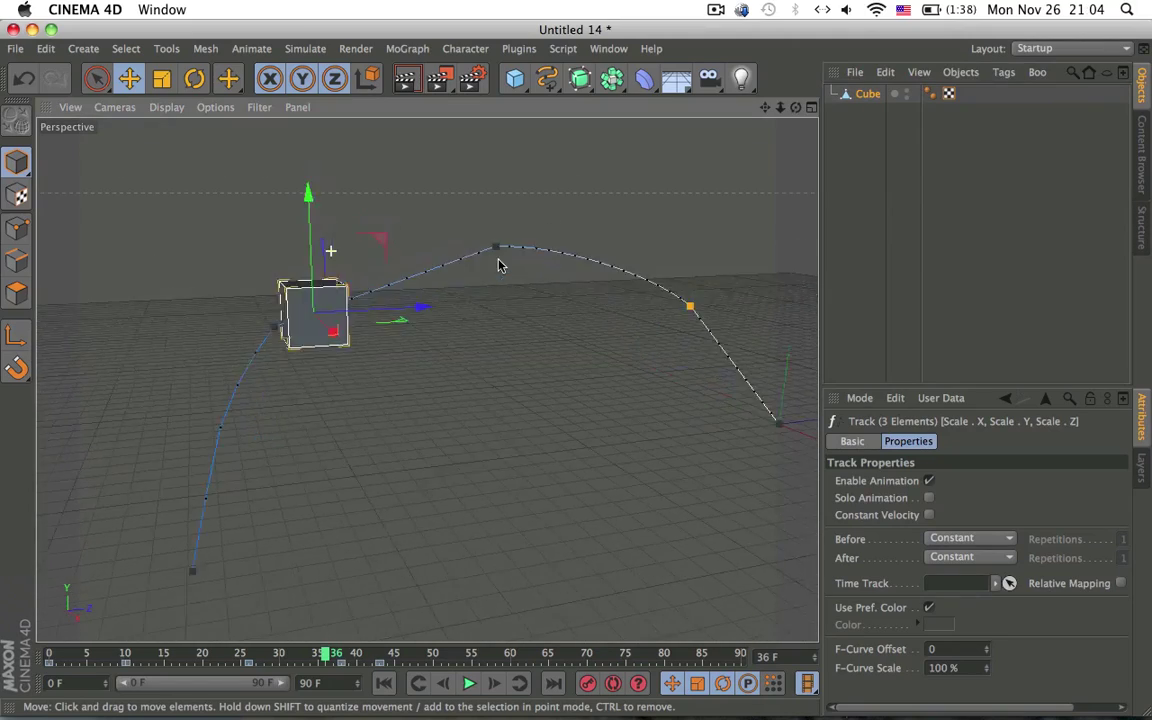
scroll(306, 332, up, 5)
alt+drag(808, 278, 527, 345)
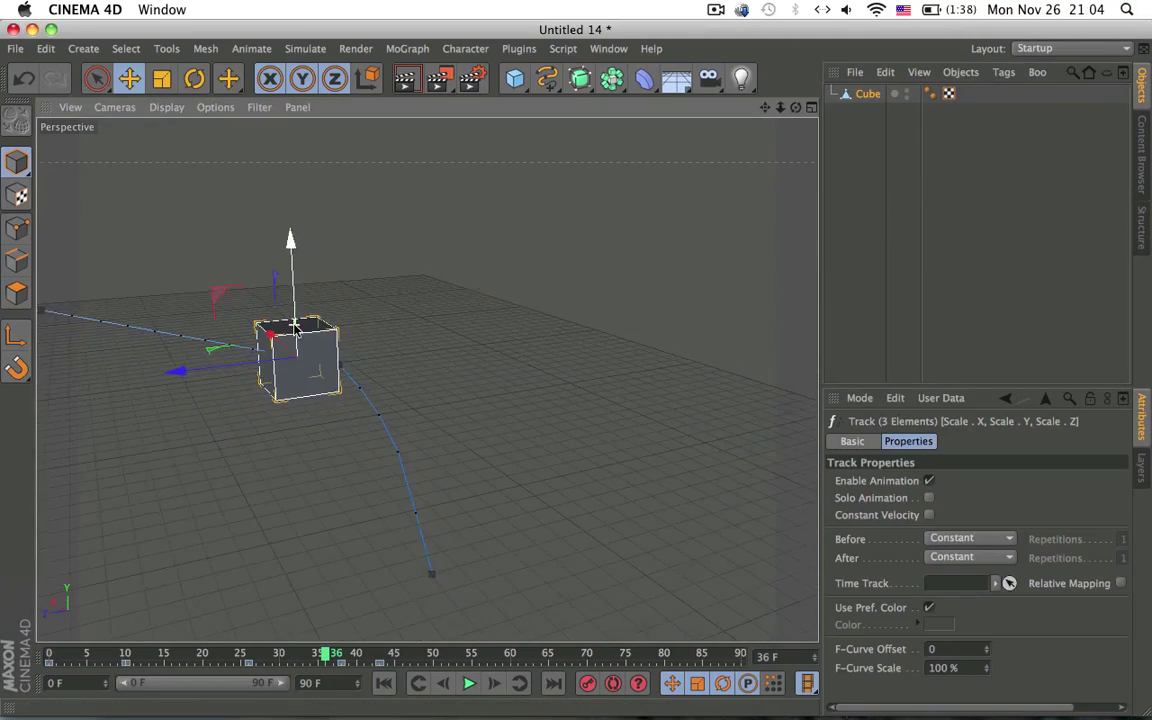
mouse_move(597, 348)
alt+mouse_down()
mouse_move(321, 285)
mouse_move(405, 316)
mouse_move(399, 237)
mouse_move(730, 396)
mouse_move(700, 330)
mouse_move(280, 509)
mouse_move(424, 309)
alt+mouse_up()
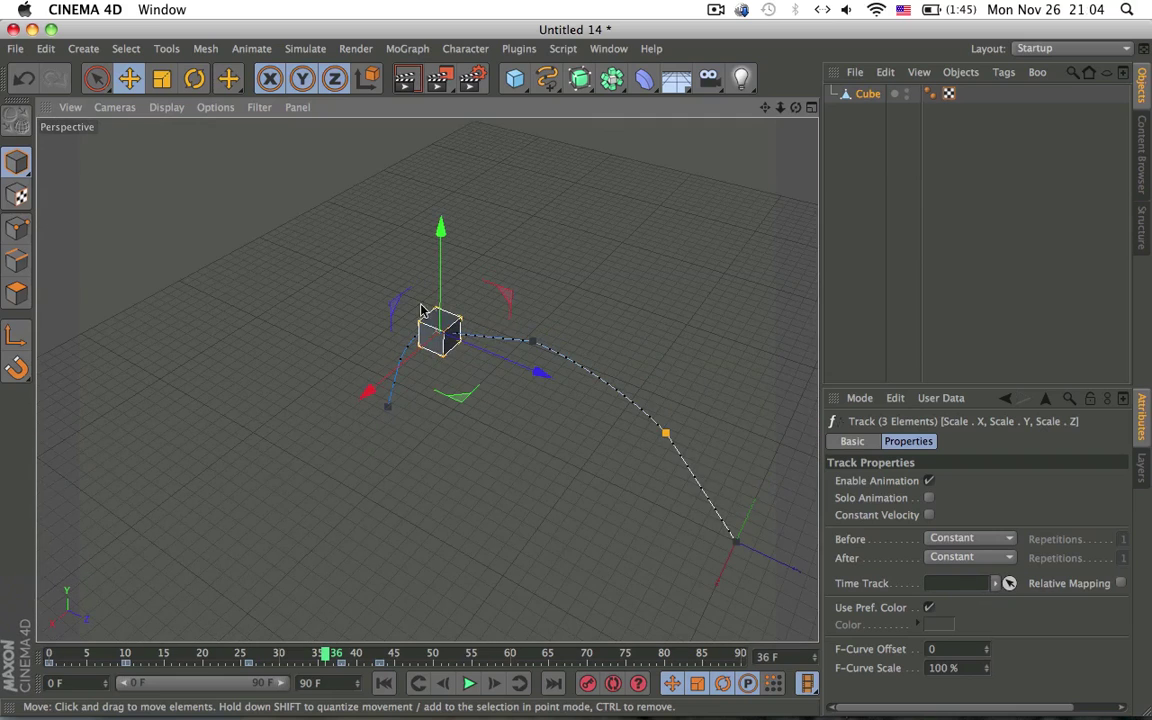
scroll(468, 380, up, 5)
mouse_move(468, 380)
alt+mouse_down()
mouse_move(563, 308)
mouse_move(650, 278)
alt+mouse_up()
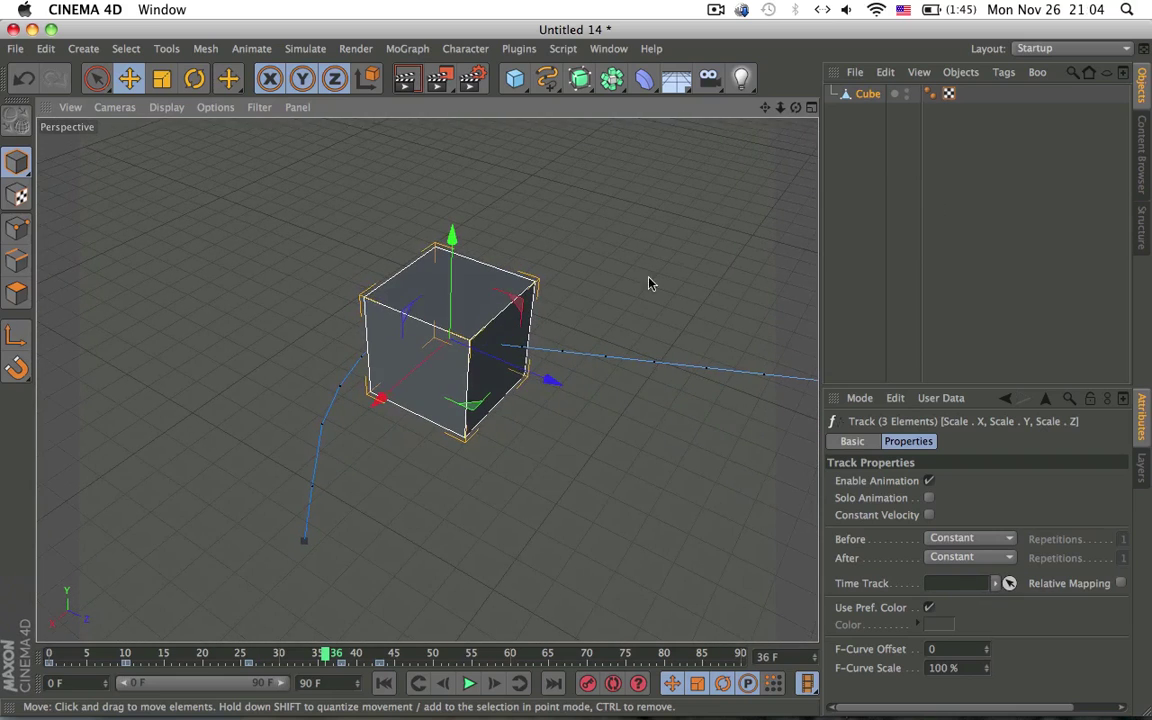